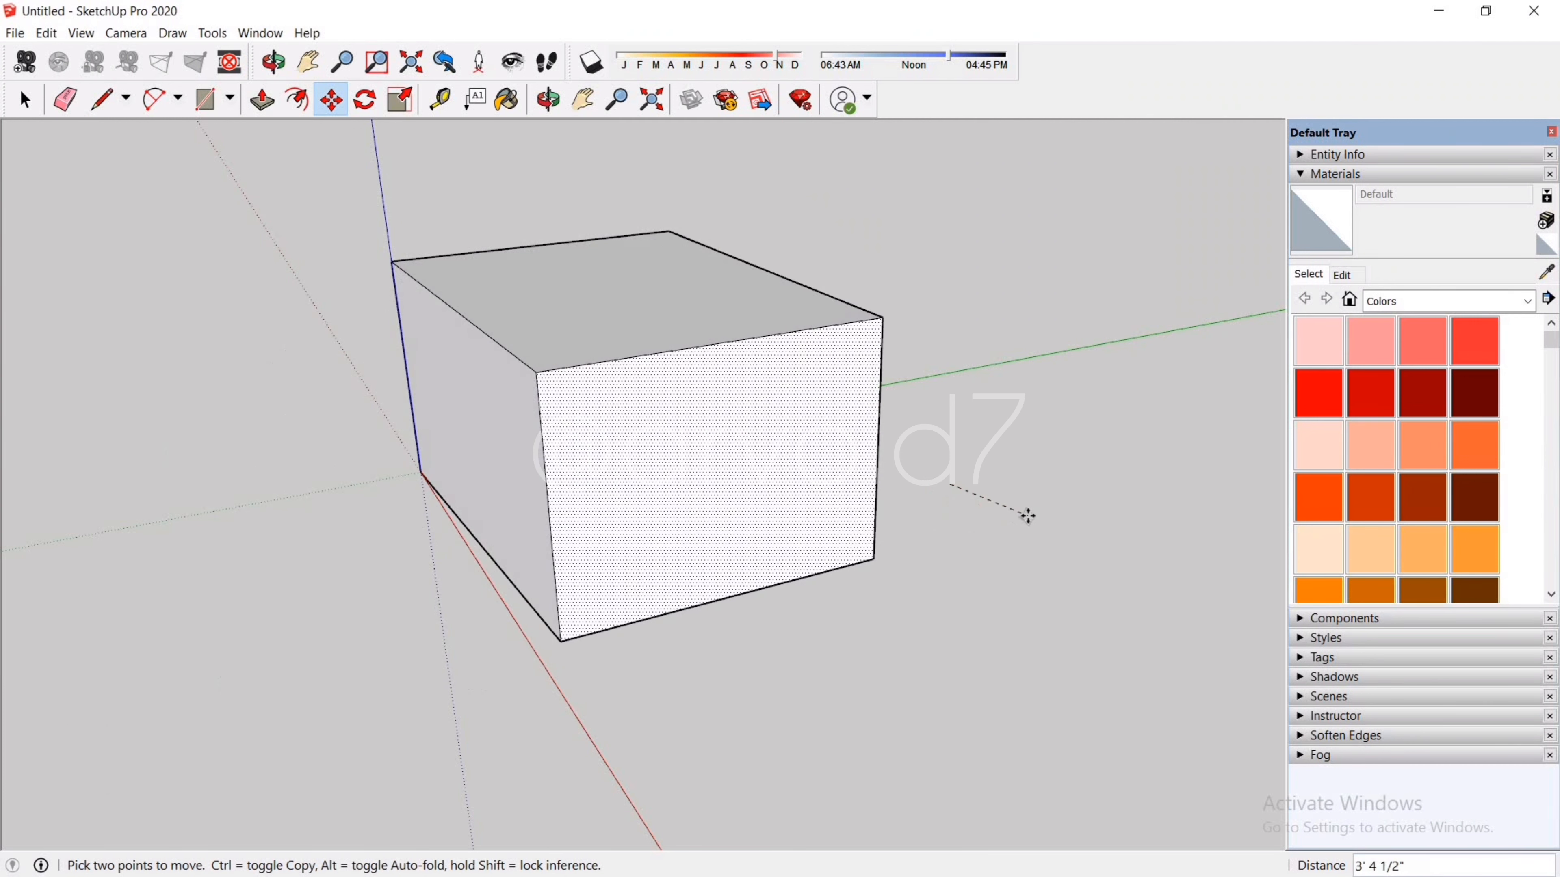
Step: Cancel the unfinished move of the box's front face and clear the selection
key("Escape")
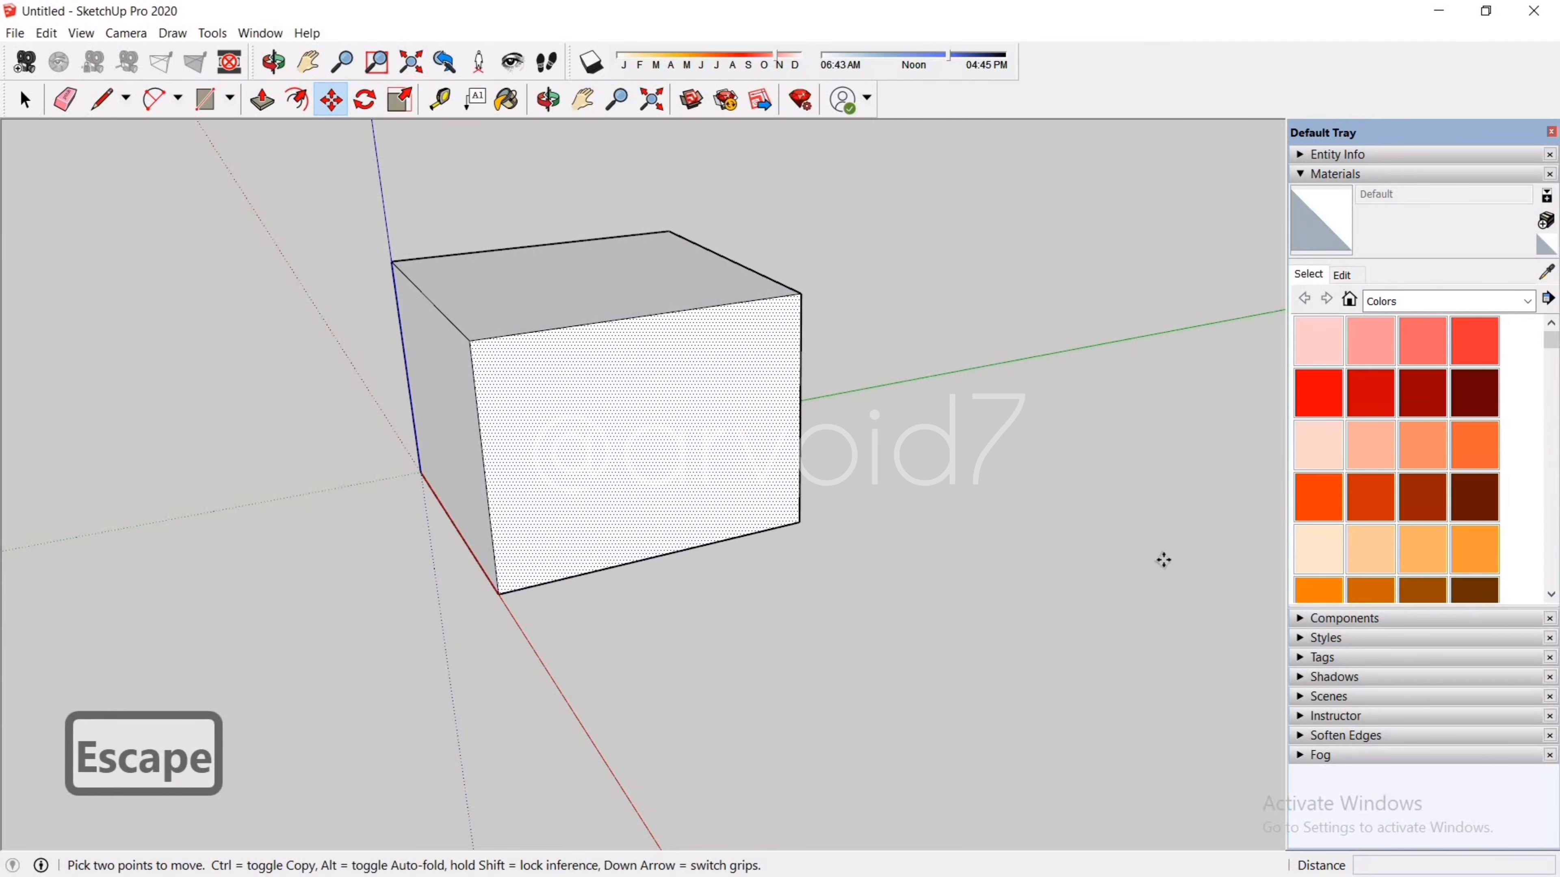
key("space")
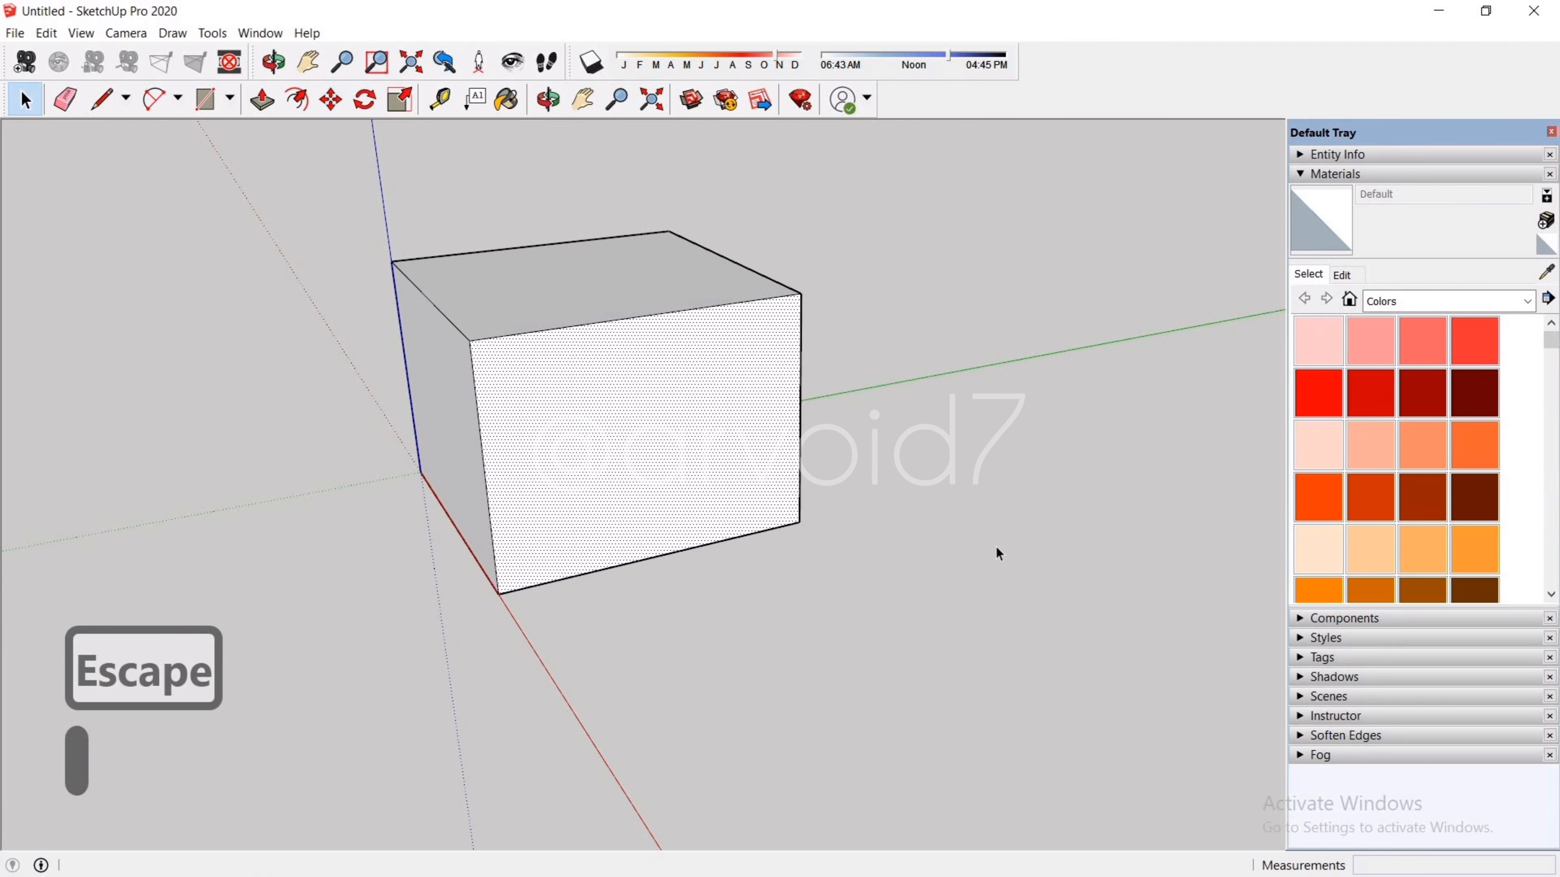
left_click(1009, 524)
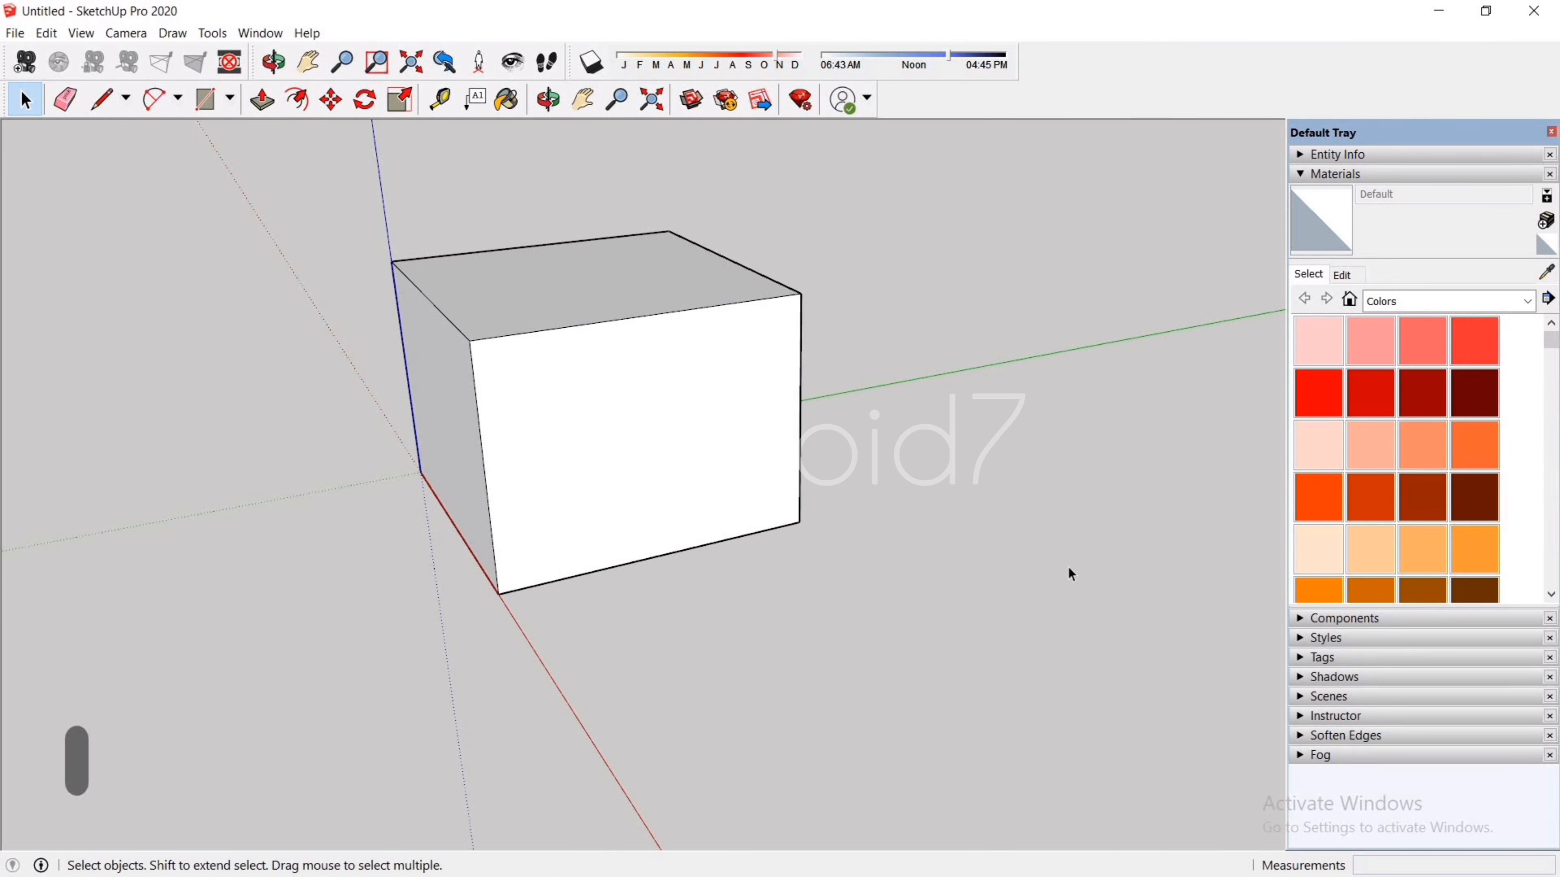
Step: Try moving the ungrouped box's front, top and side faces one at a time, cancelling each move
key("m")
scroll(811, 508, "down", 3)
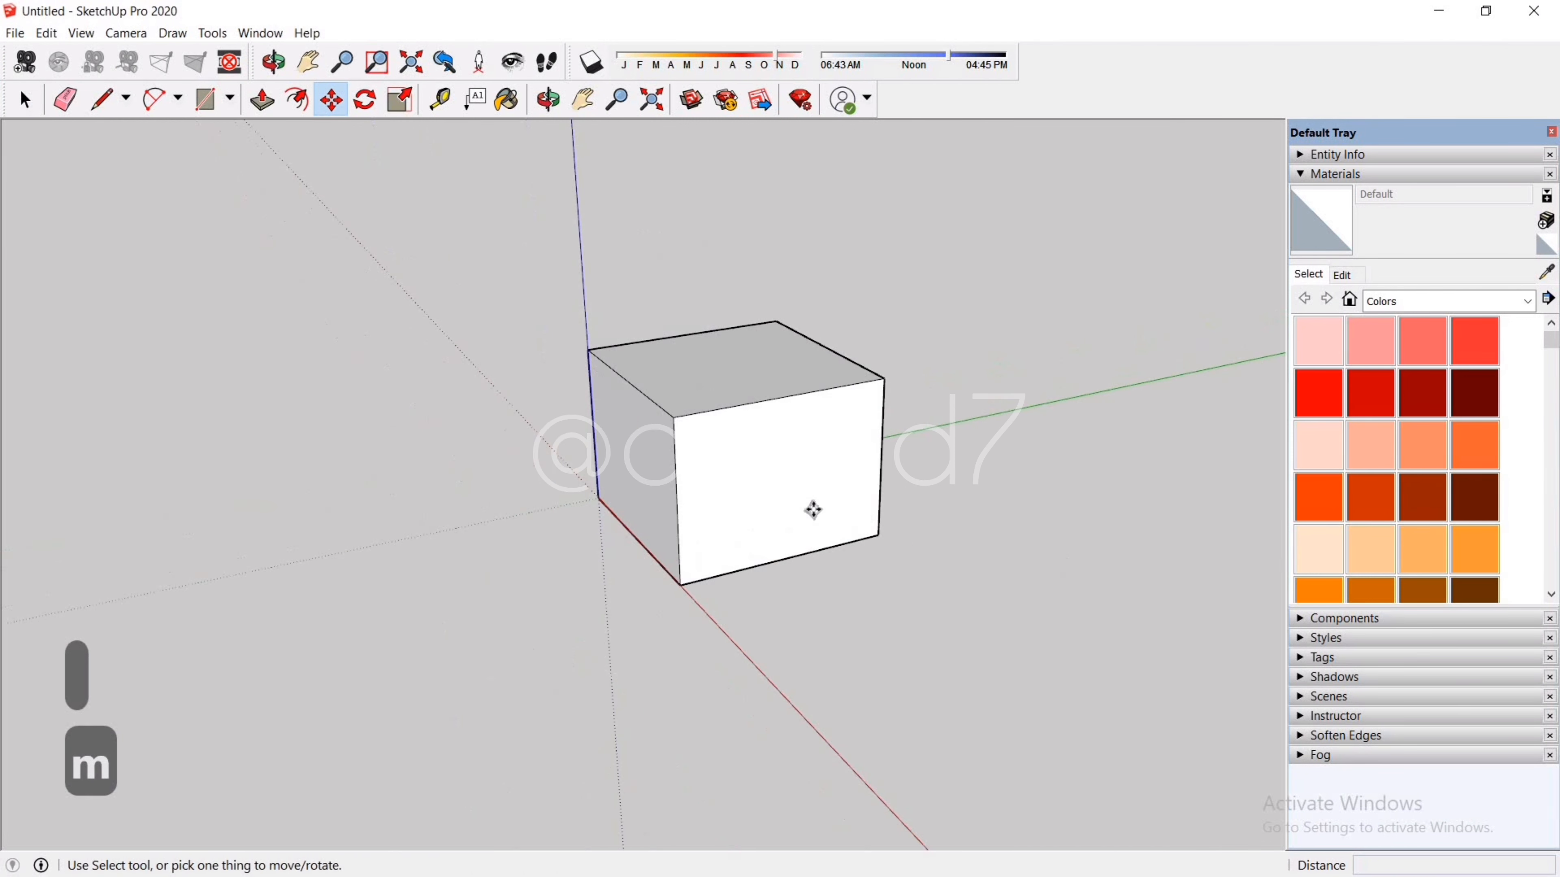
scroll(713, 477, "up", 6)
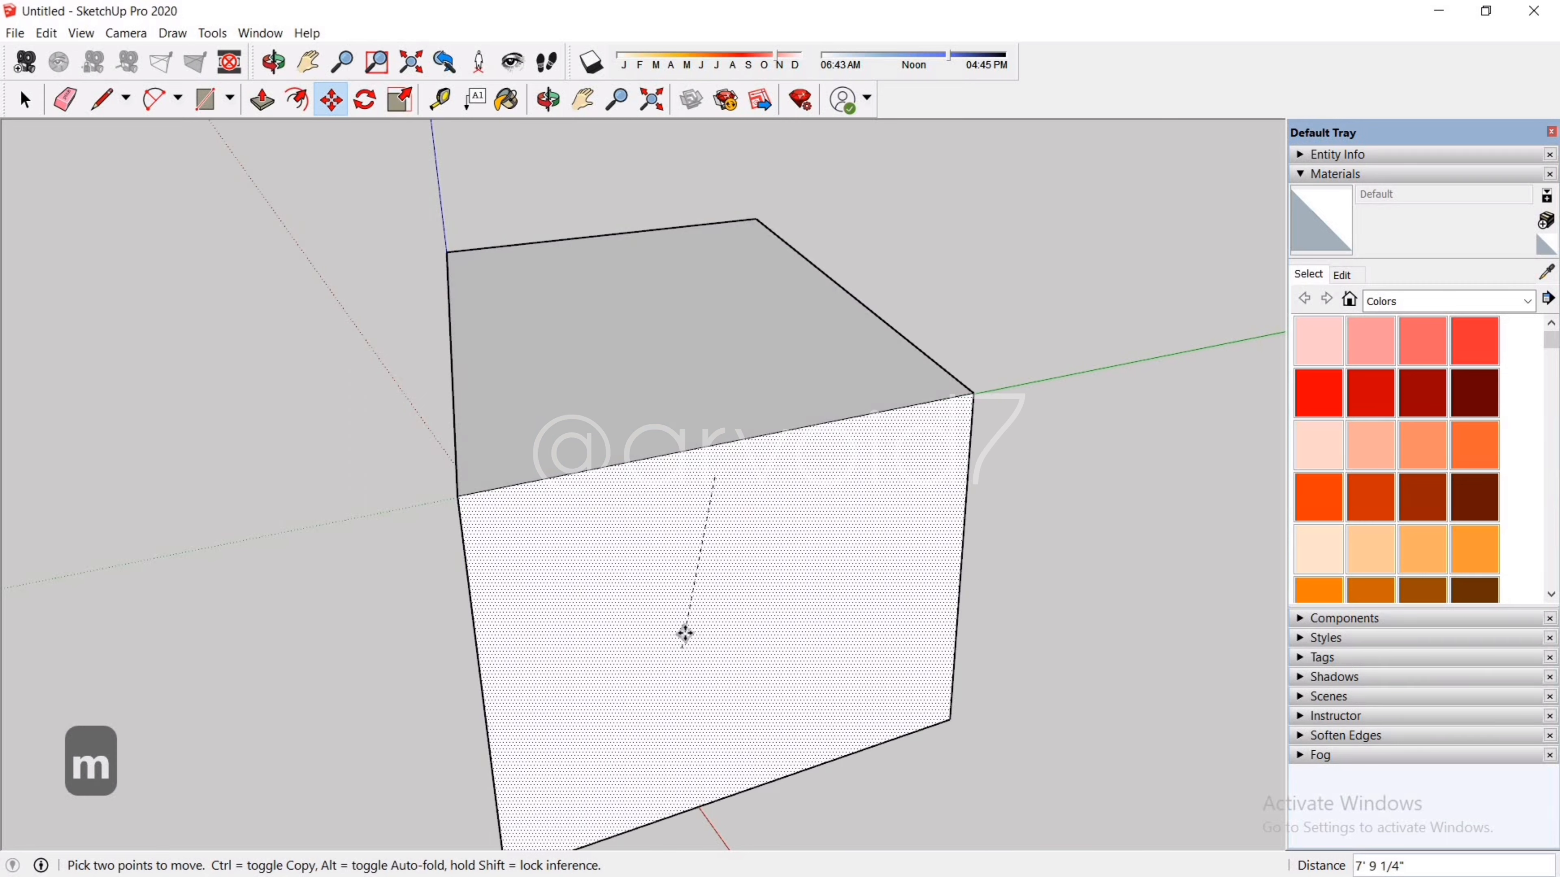
key("Escape")
left_click(710, 313)
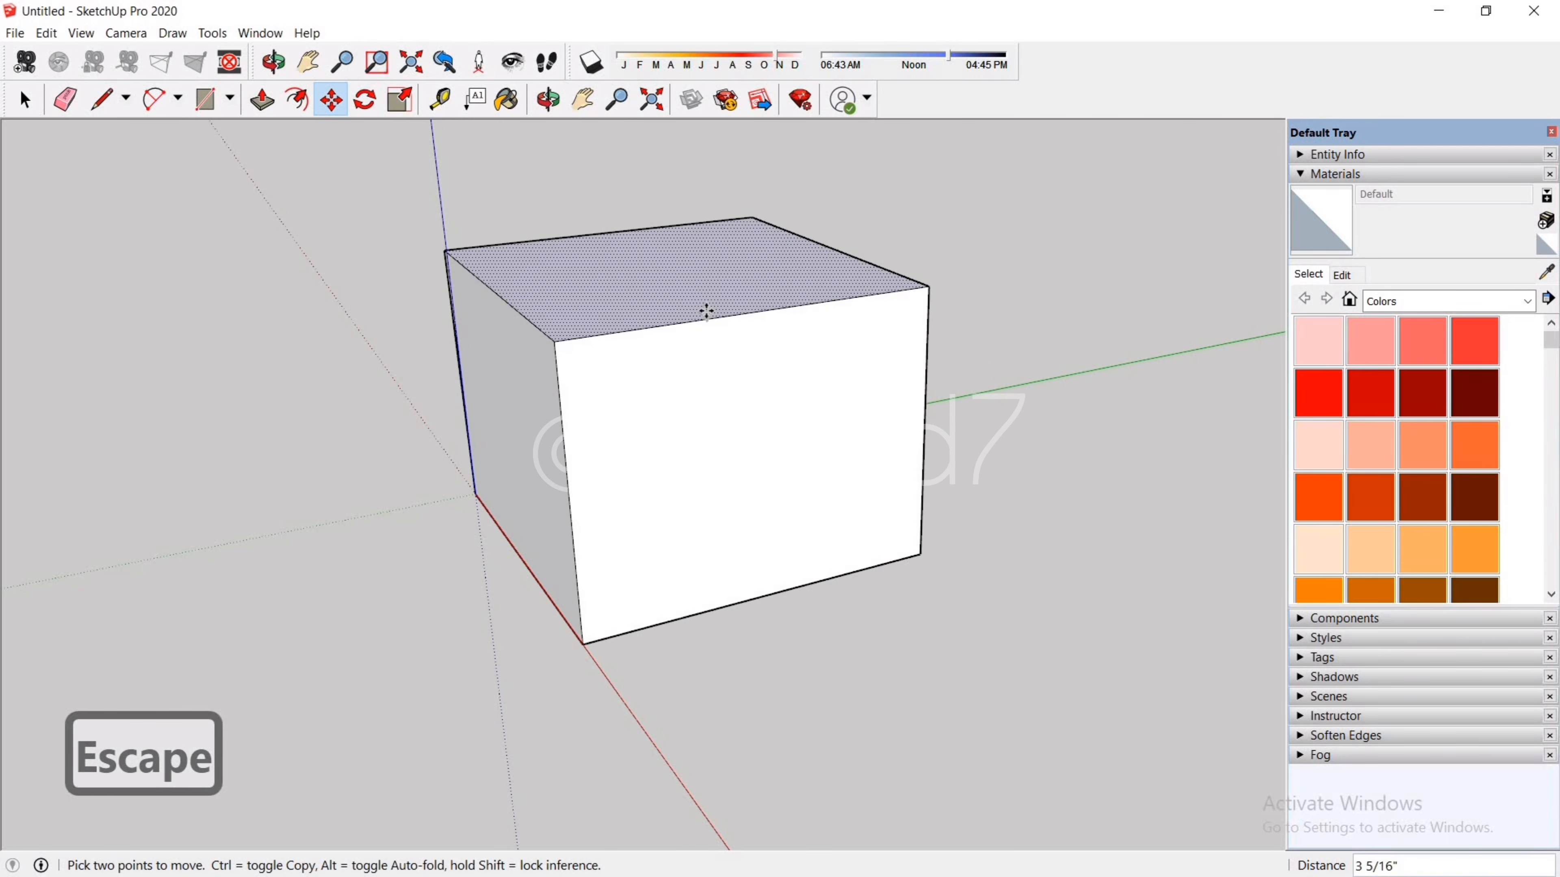
key("Escape")
left_click(512, 480)
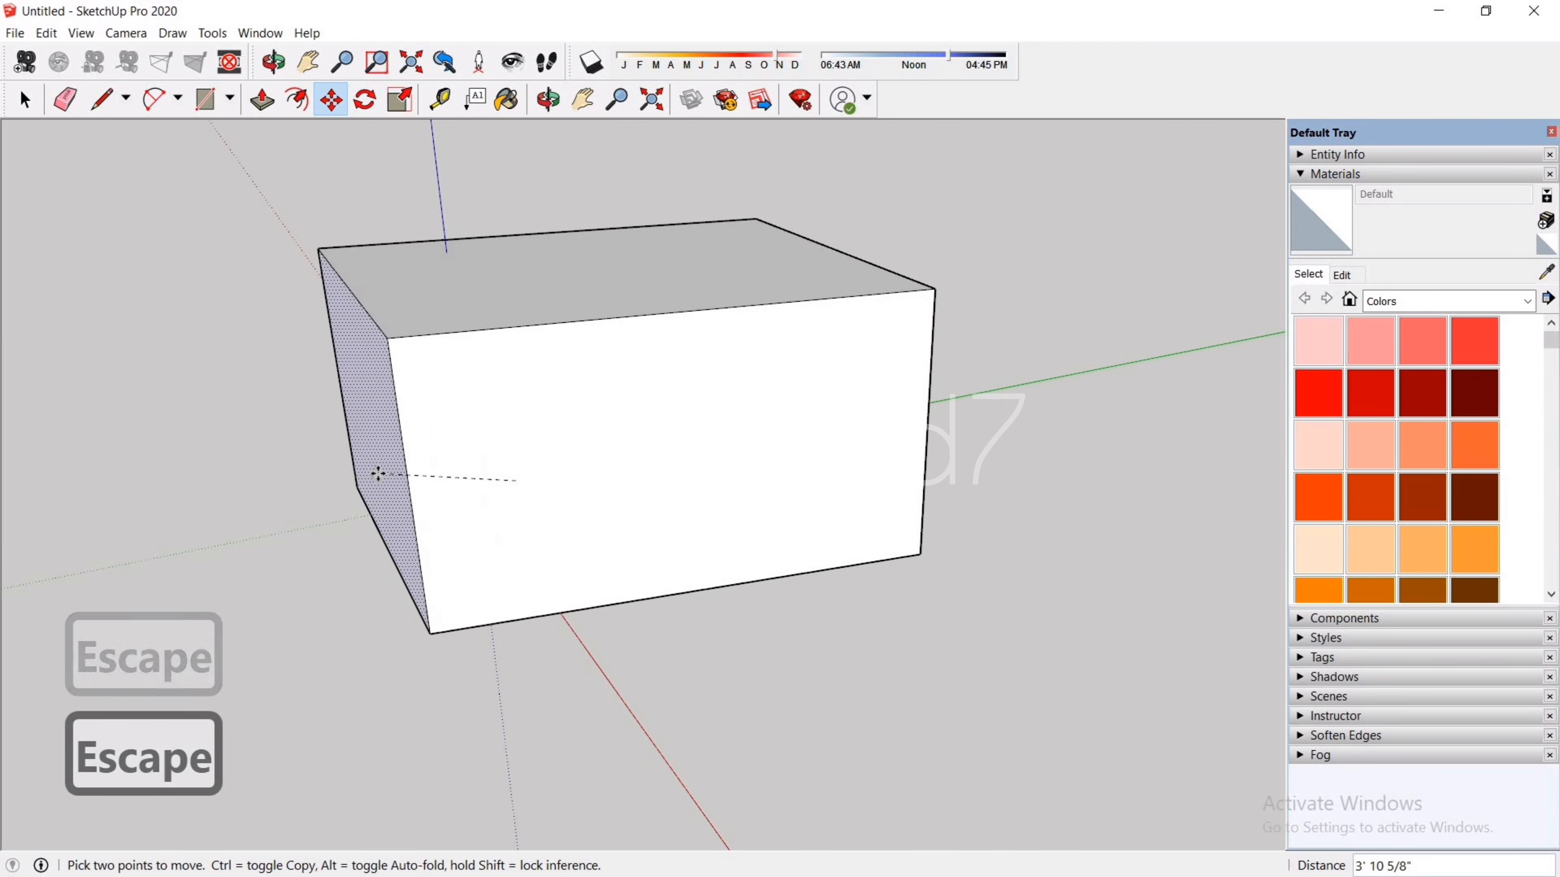
key("Escape")
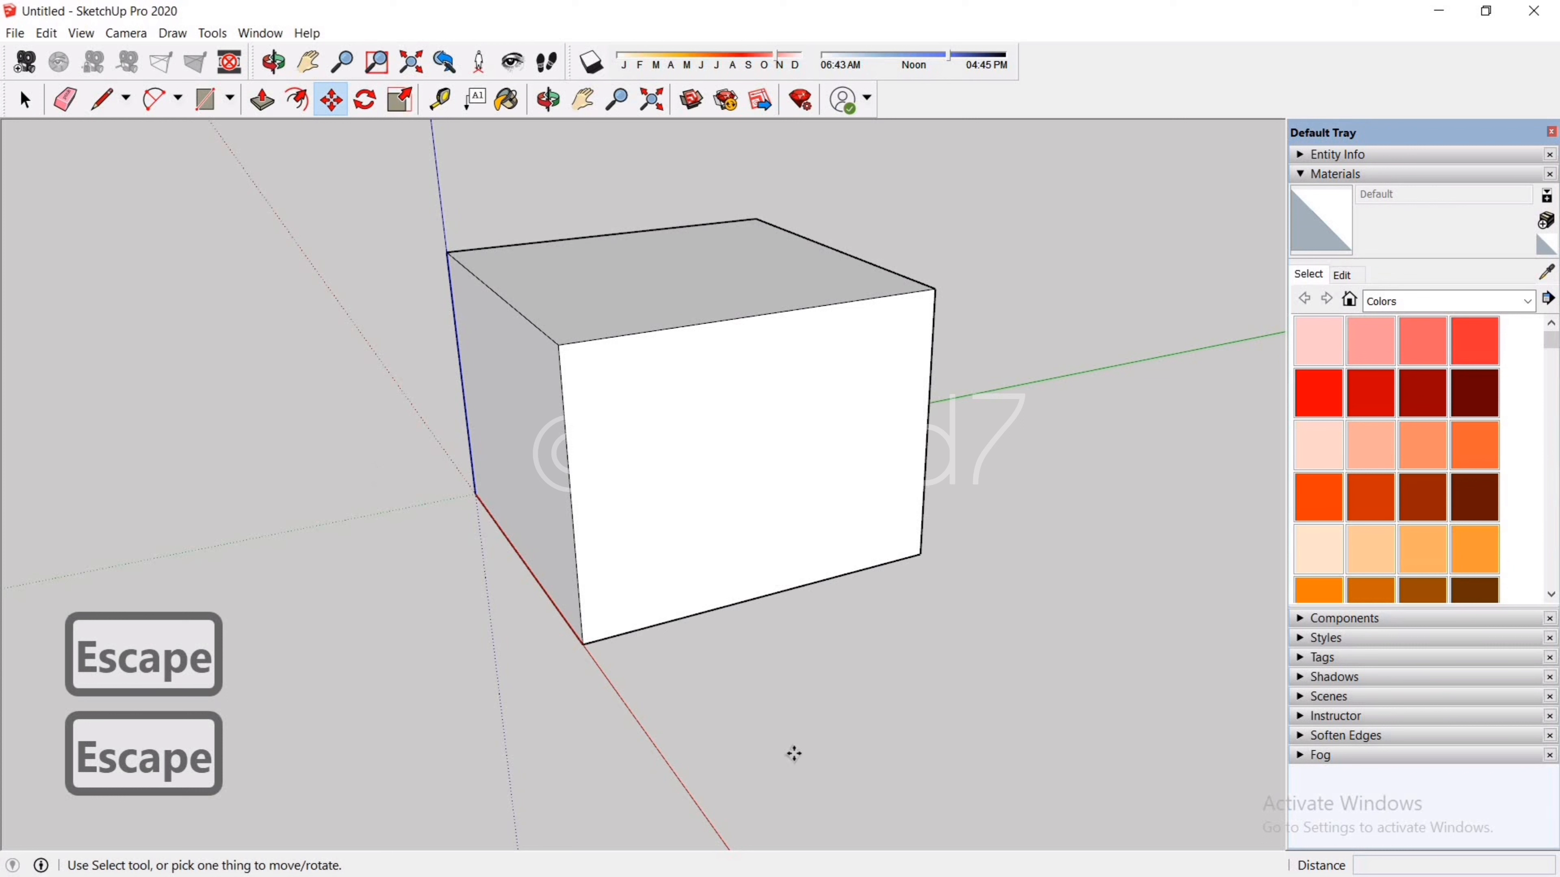
Step: Try extending the preselected front face of the box outward with Push/Pull, cancelling the change
key("space")
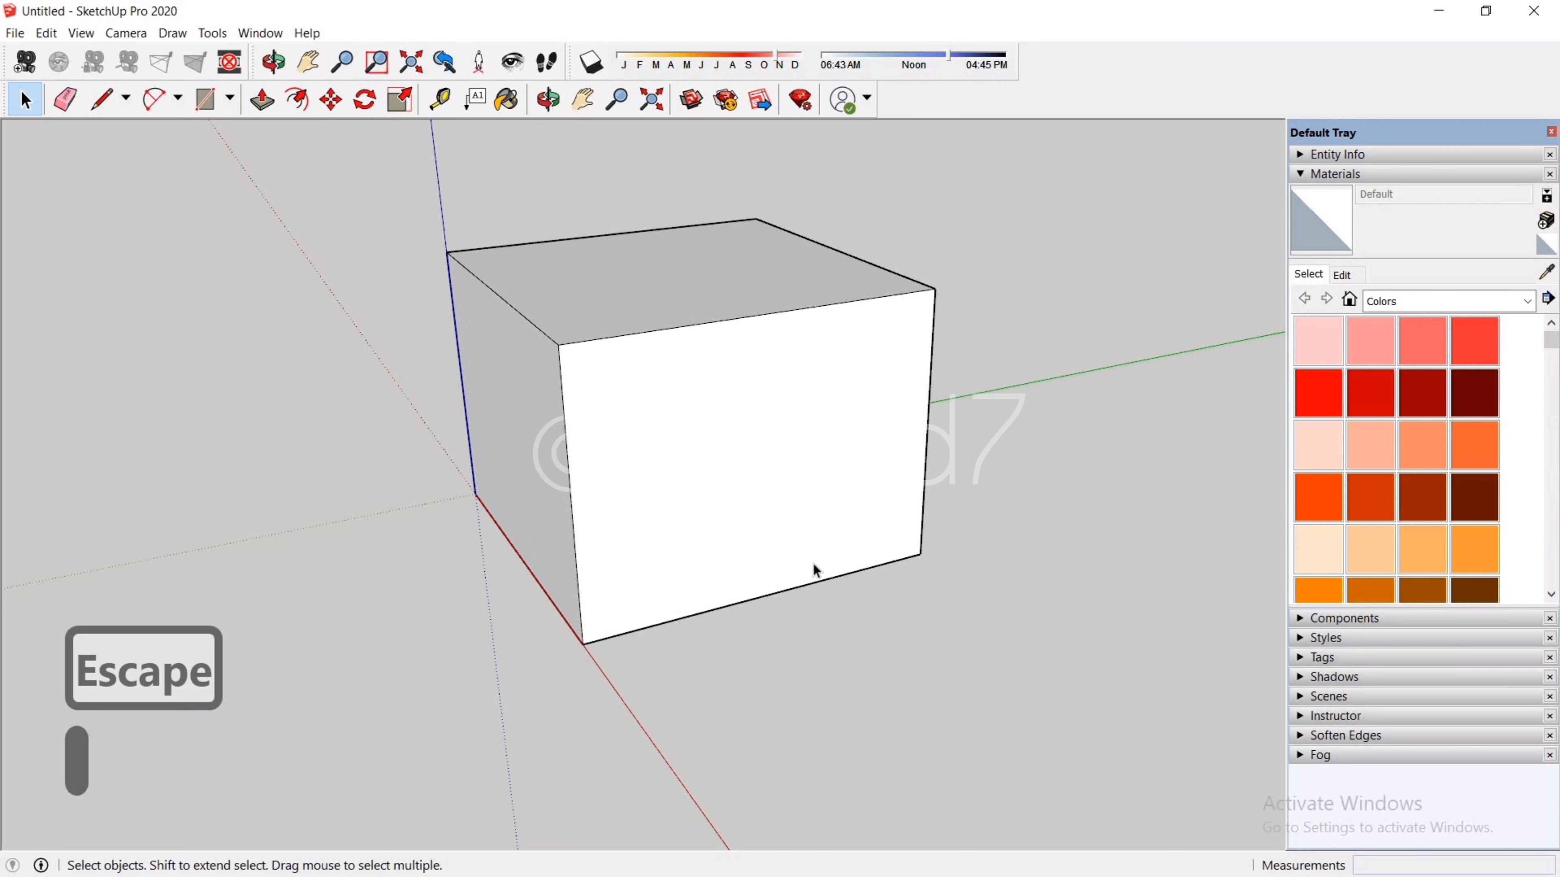
left_click(767, 489)
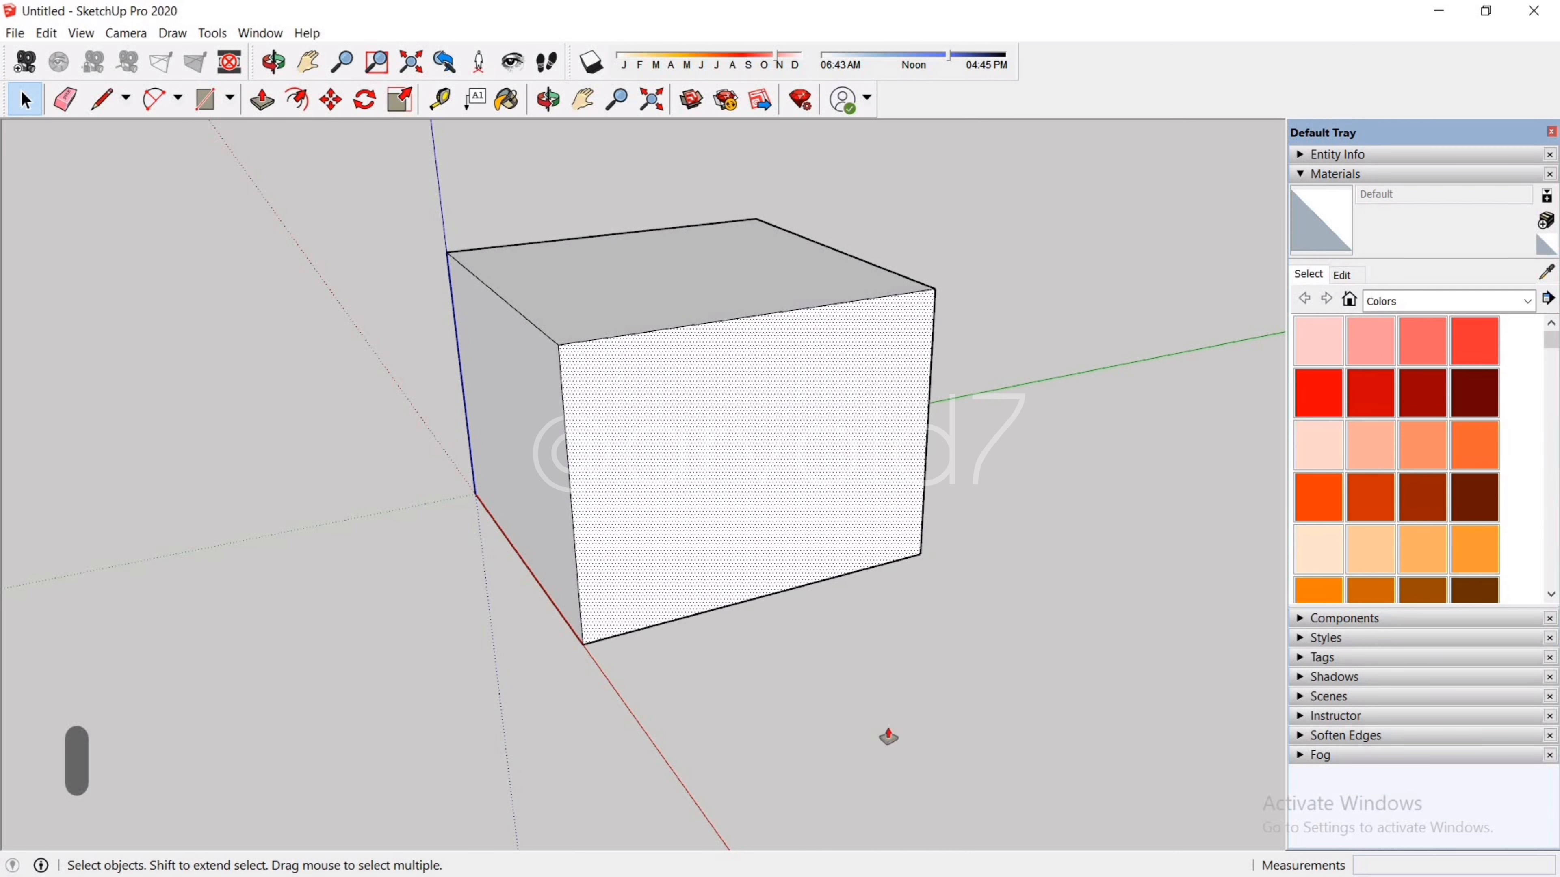
key("p")
left_click(1087, 434)
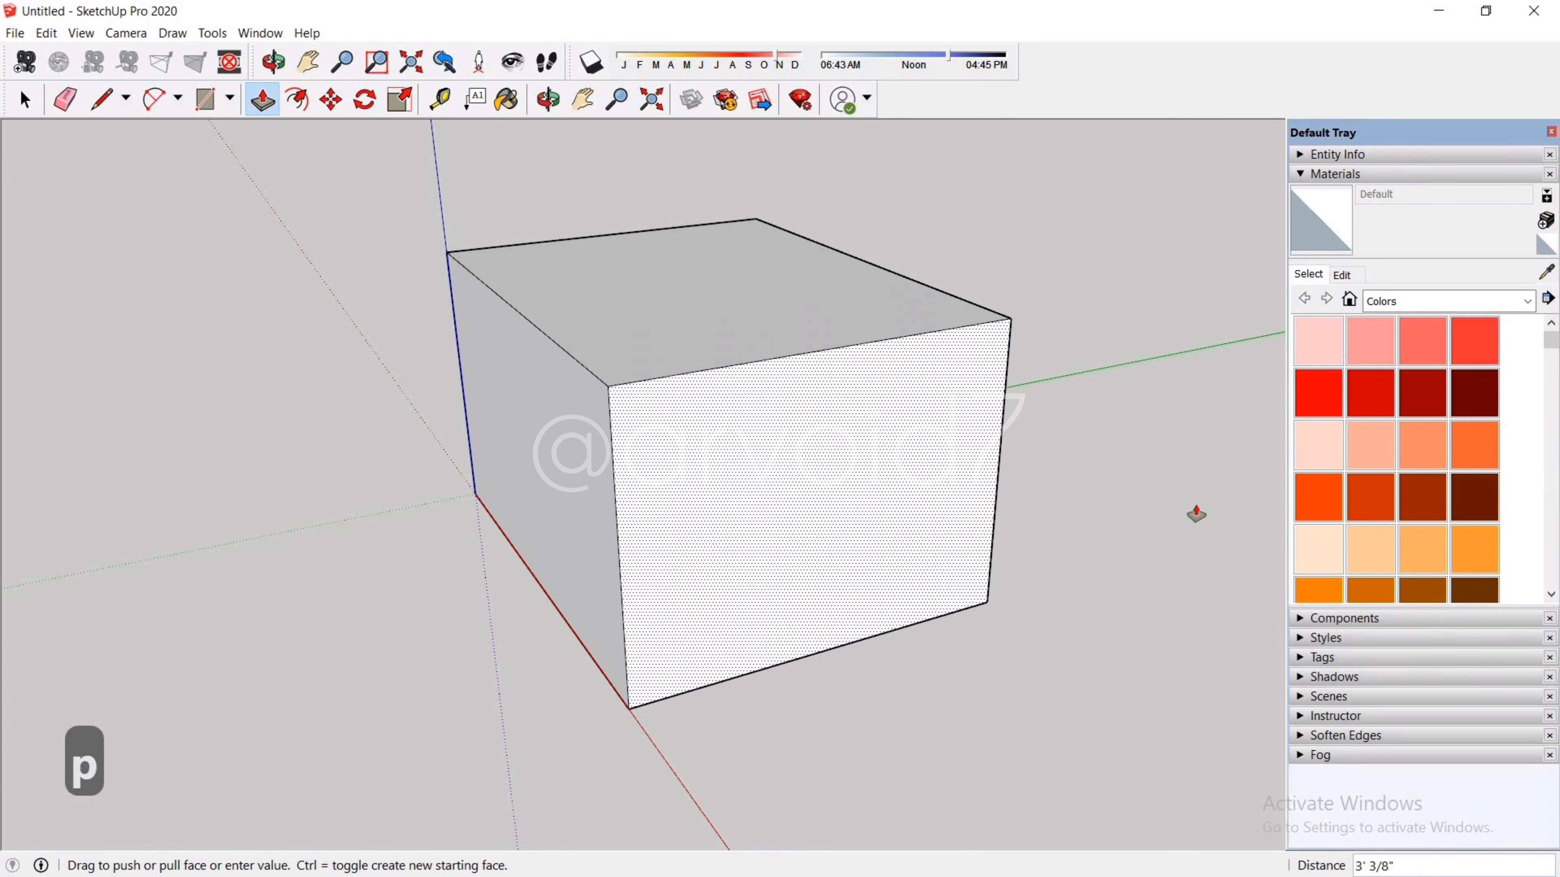
key("Escape")
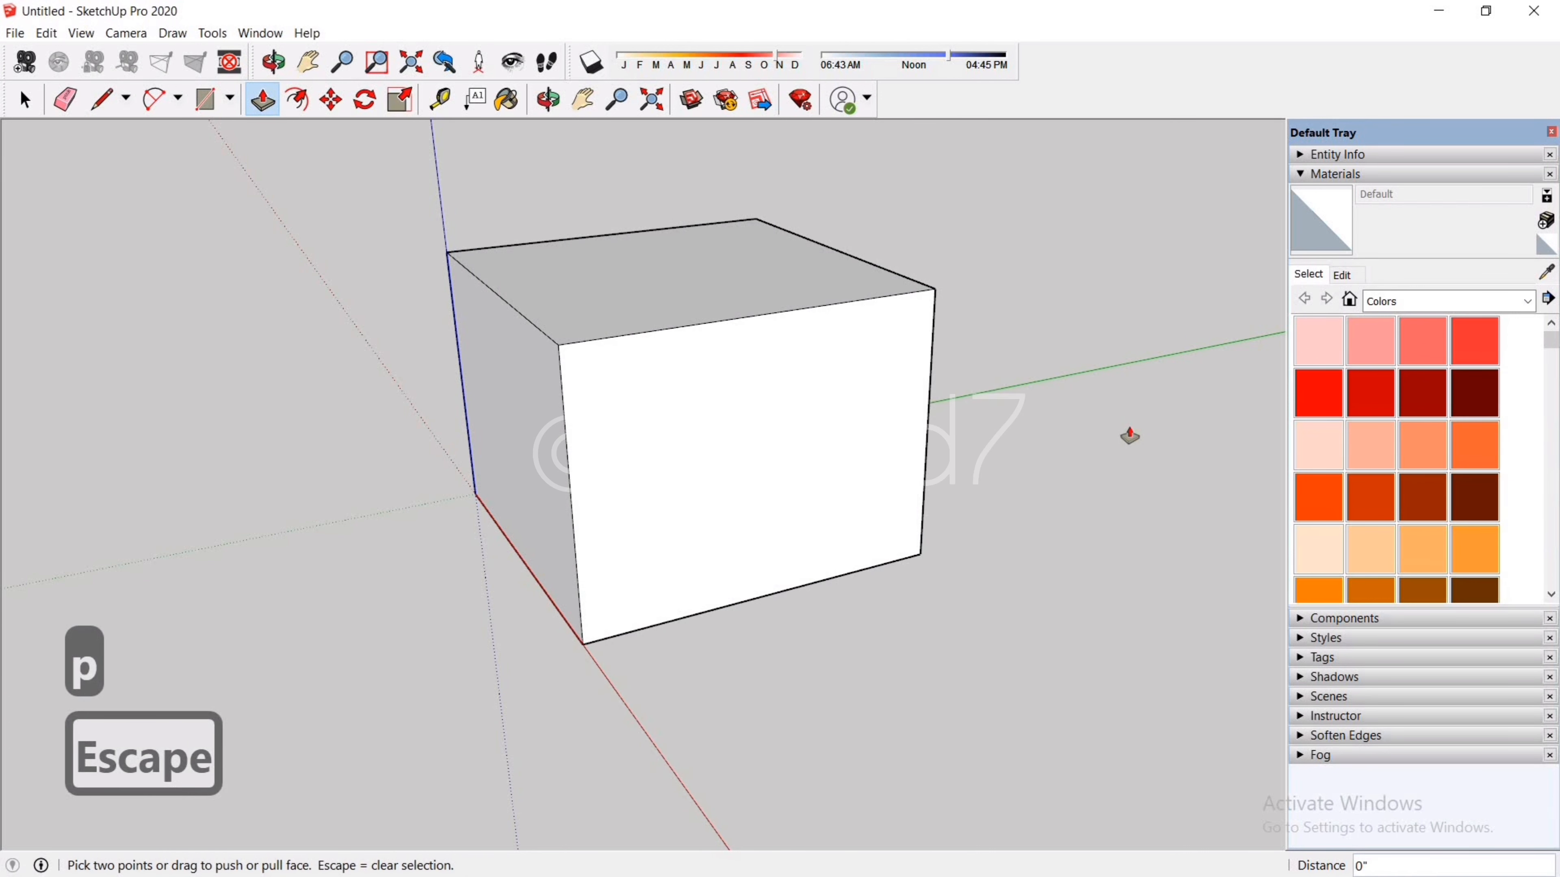
key("Escape")
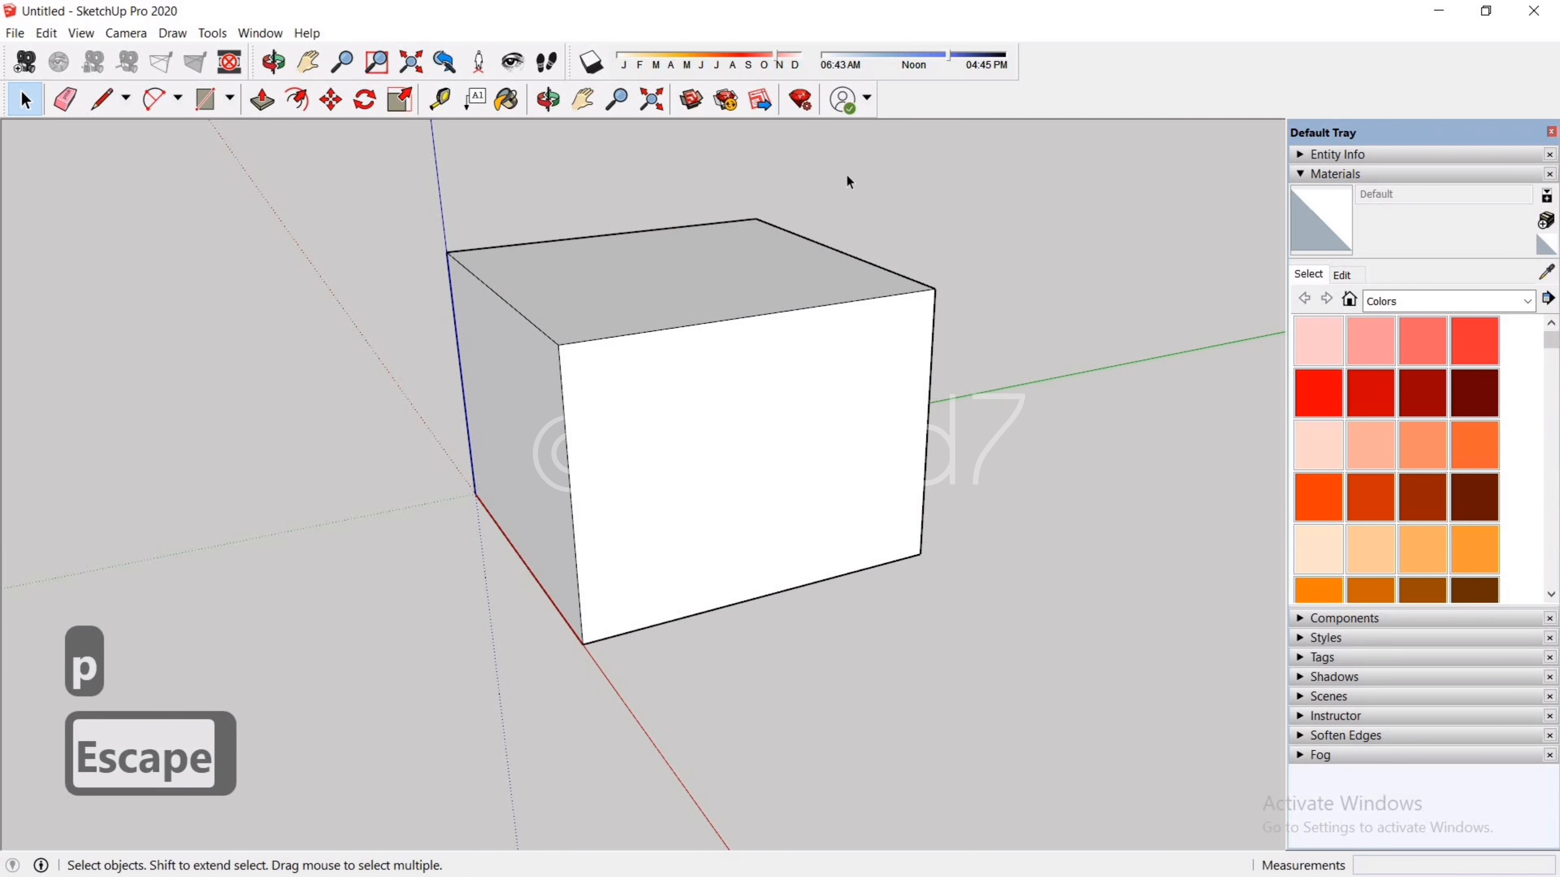
Step: Try Push/Pull on the front, top and side faces without preselecting them, cancelling each one
key("p")
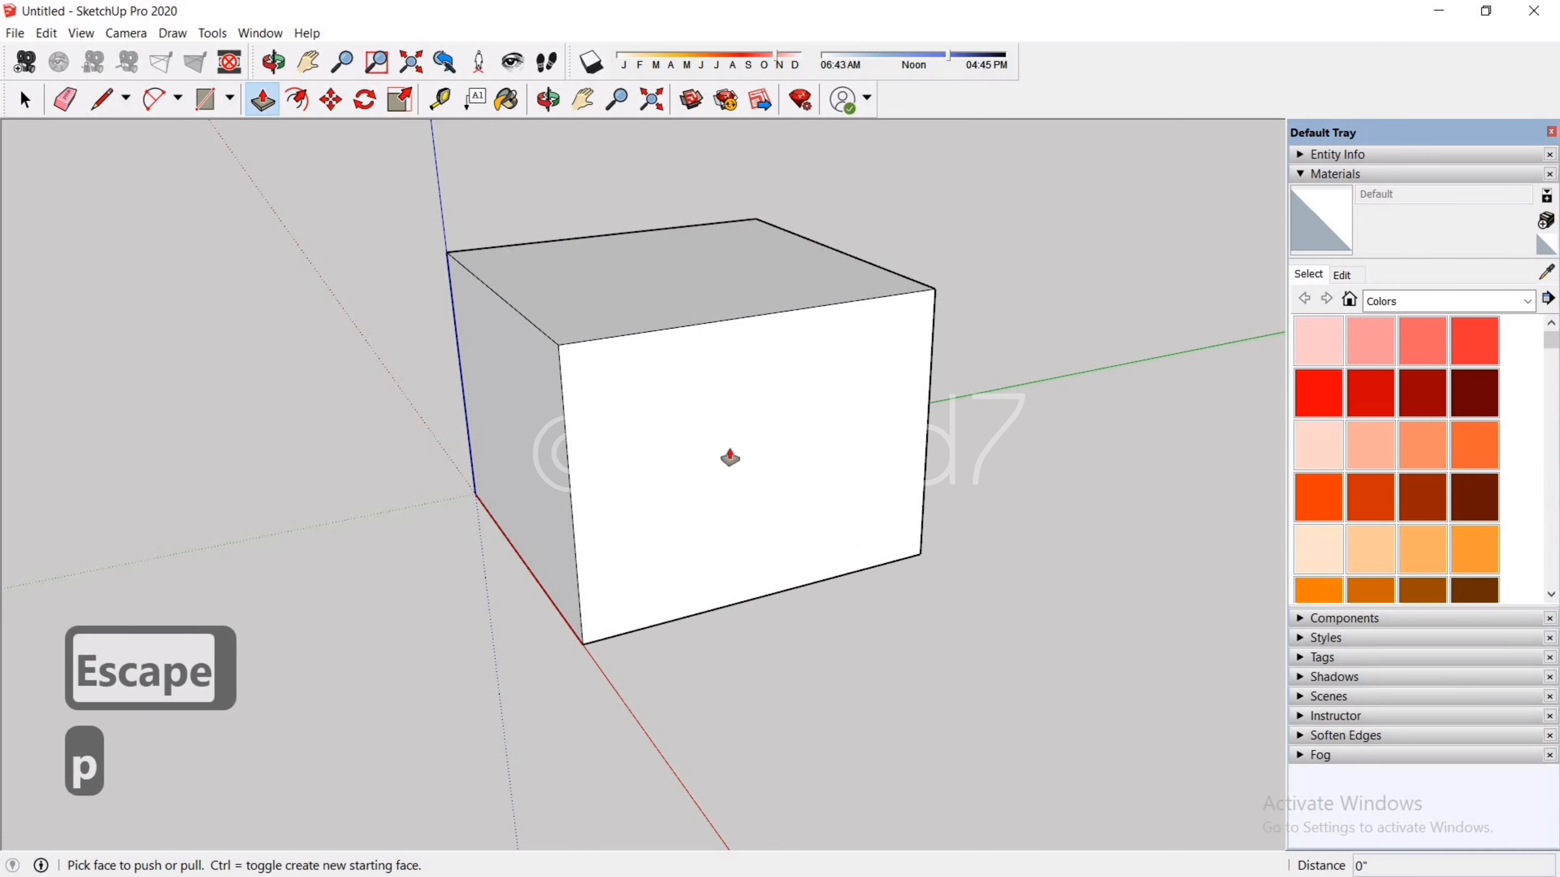
left_click(729, 458)
key("Escape")
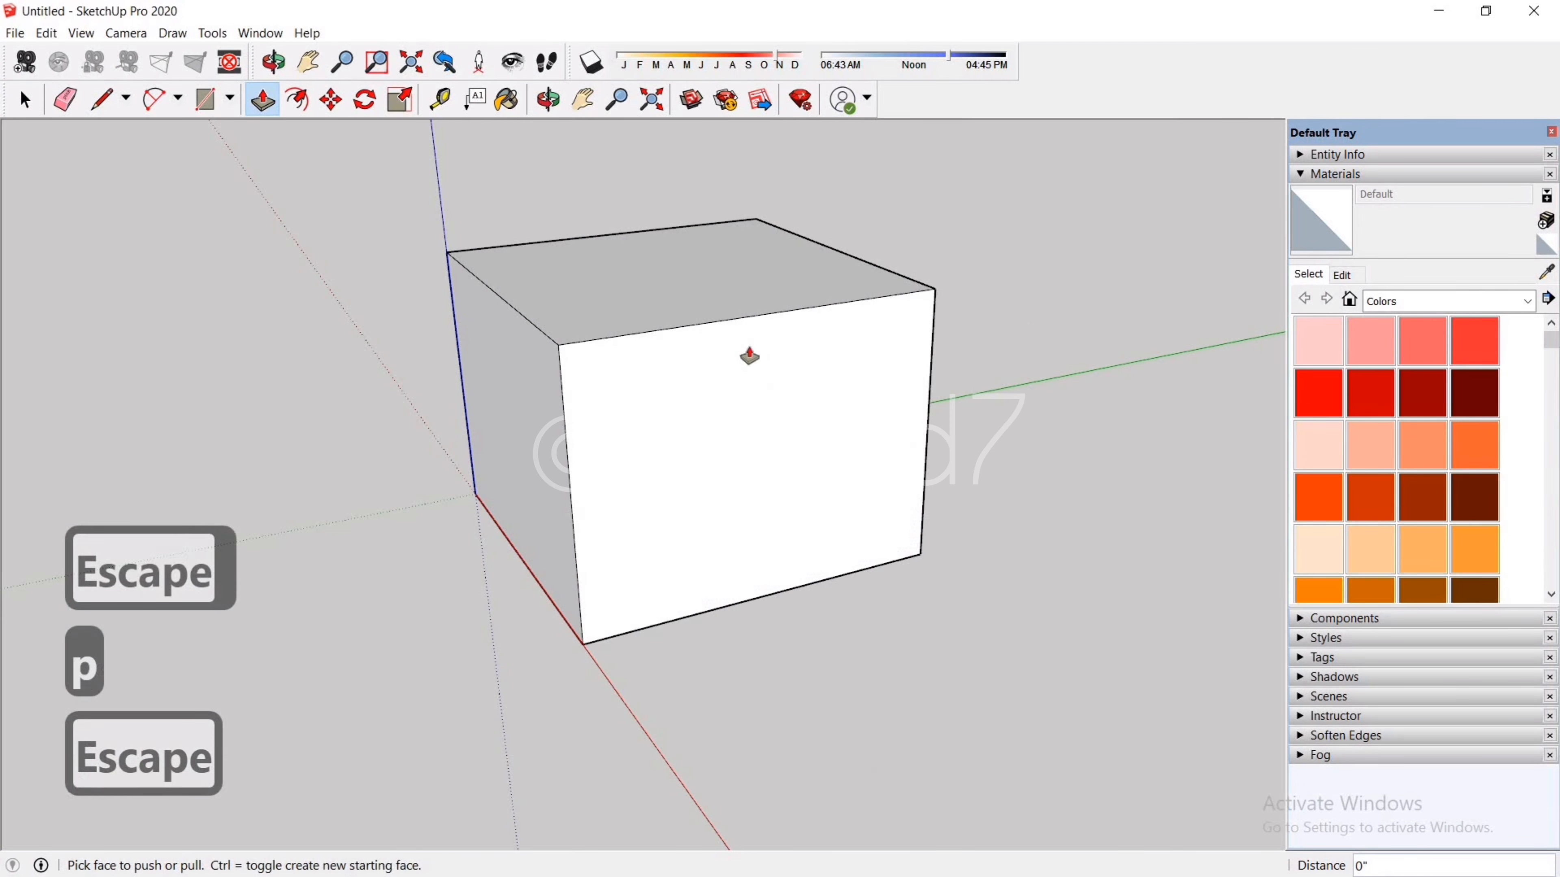
left_click(717, 303)
key("Escape")
left_click(540, 436)
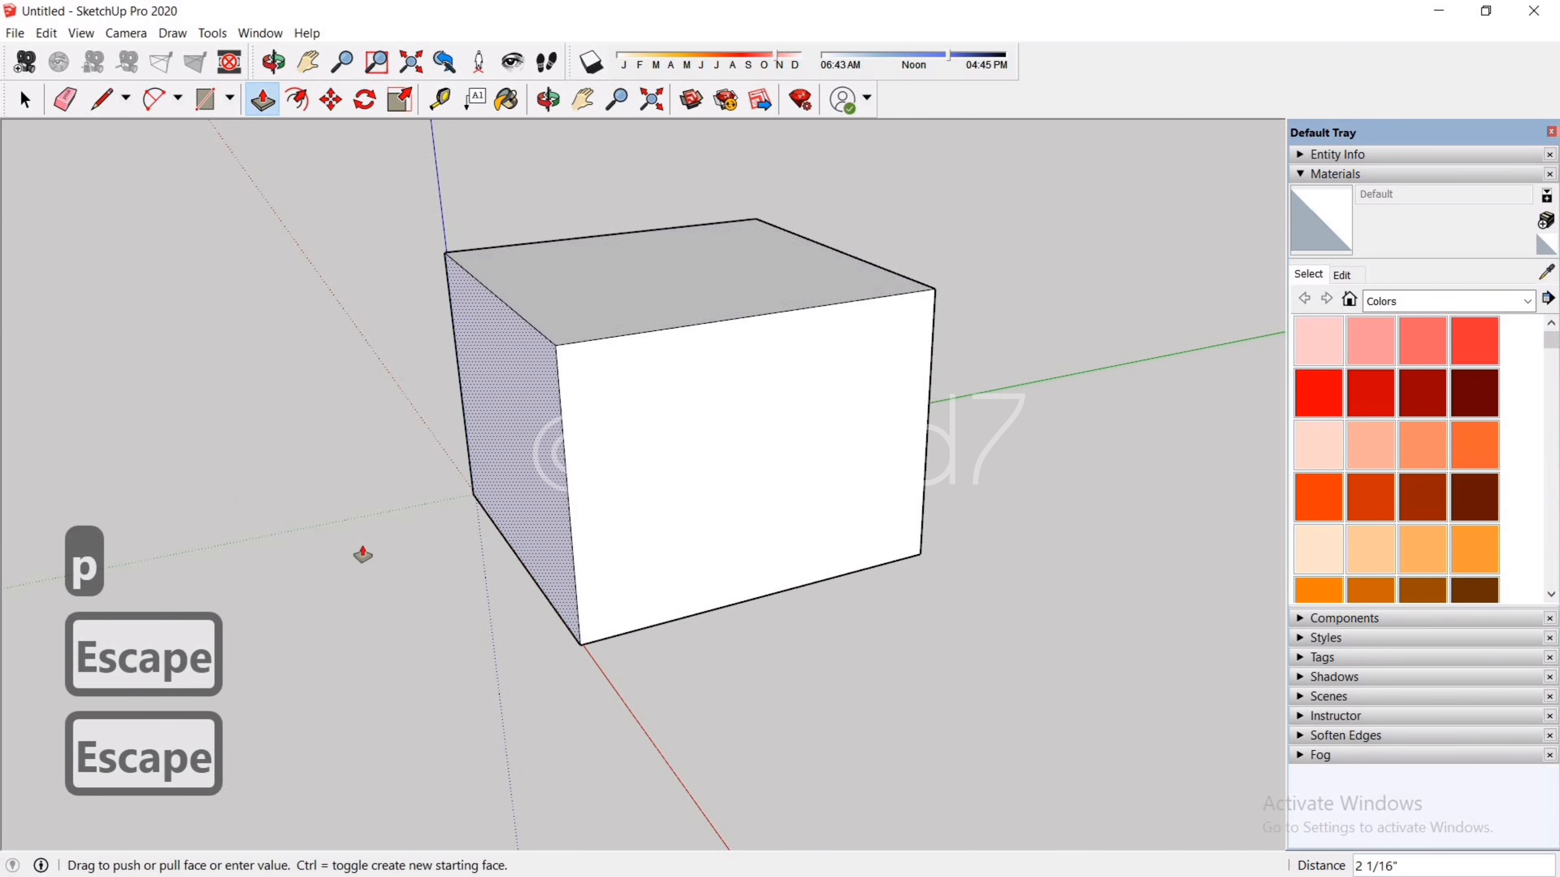
key("Escape")
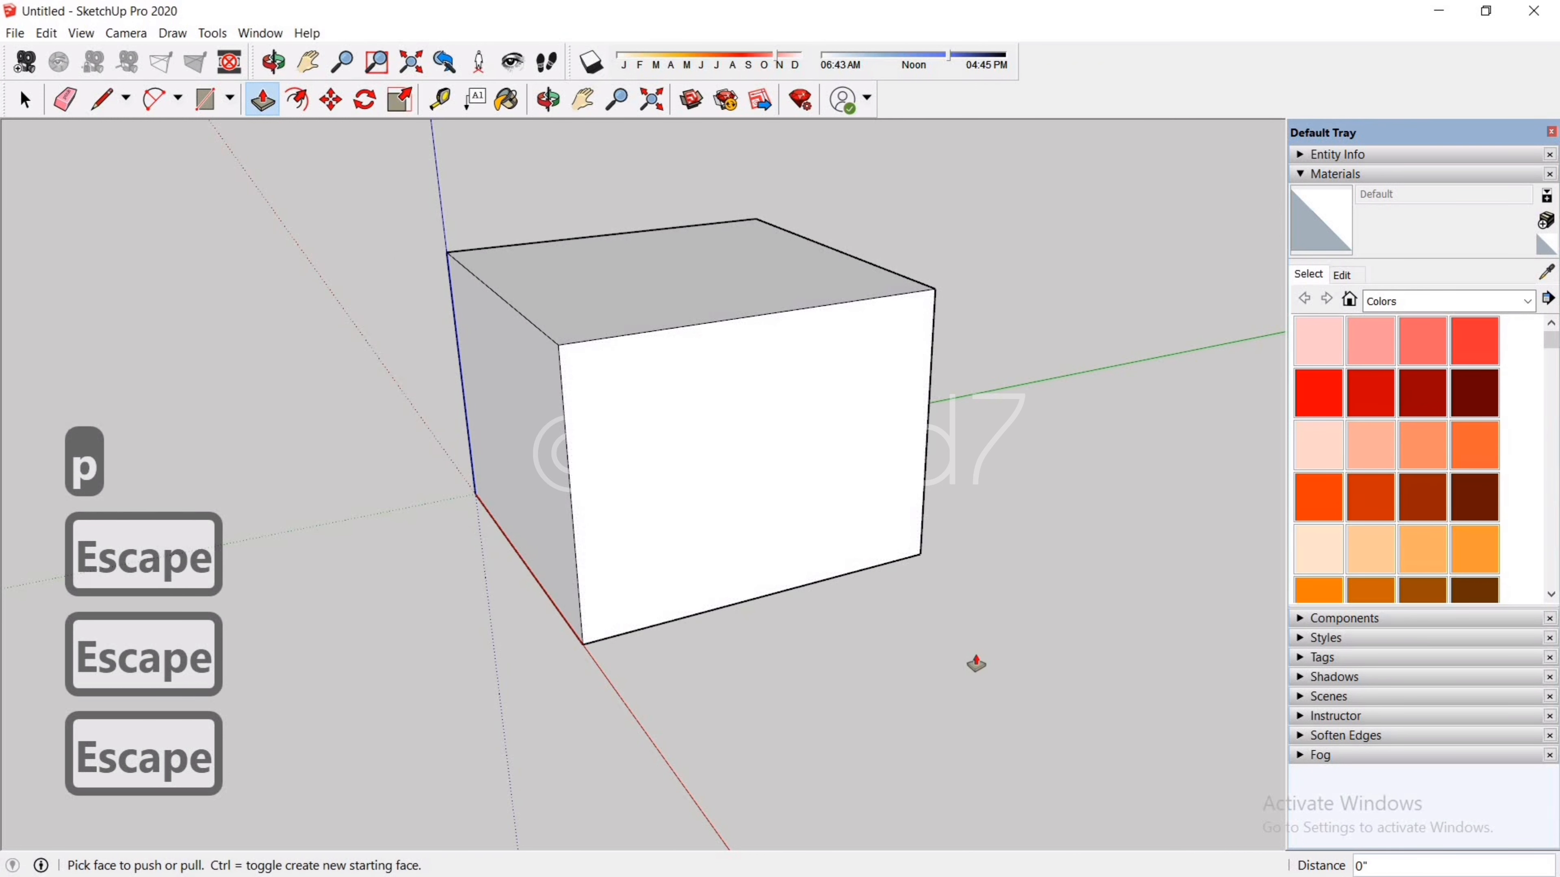
key("space")
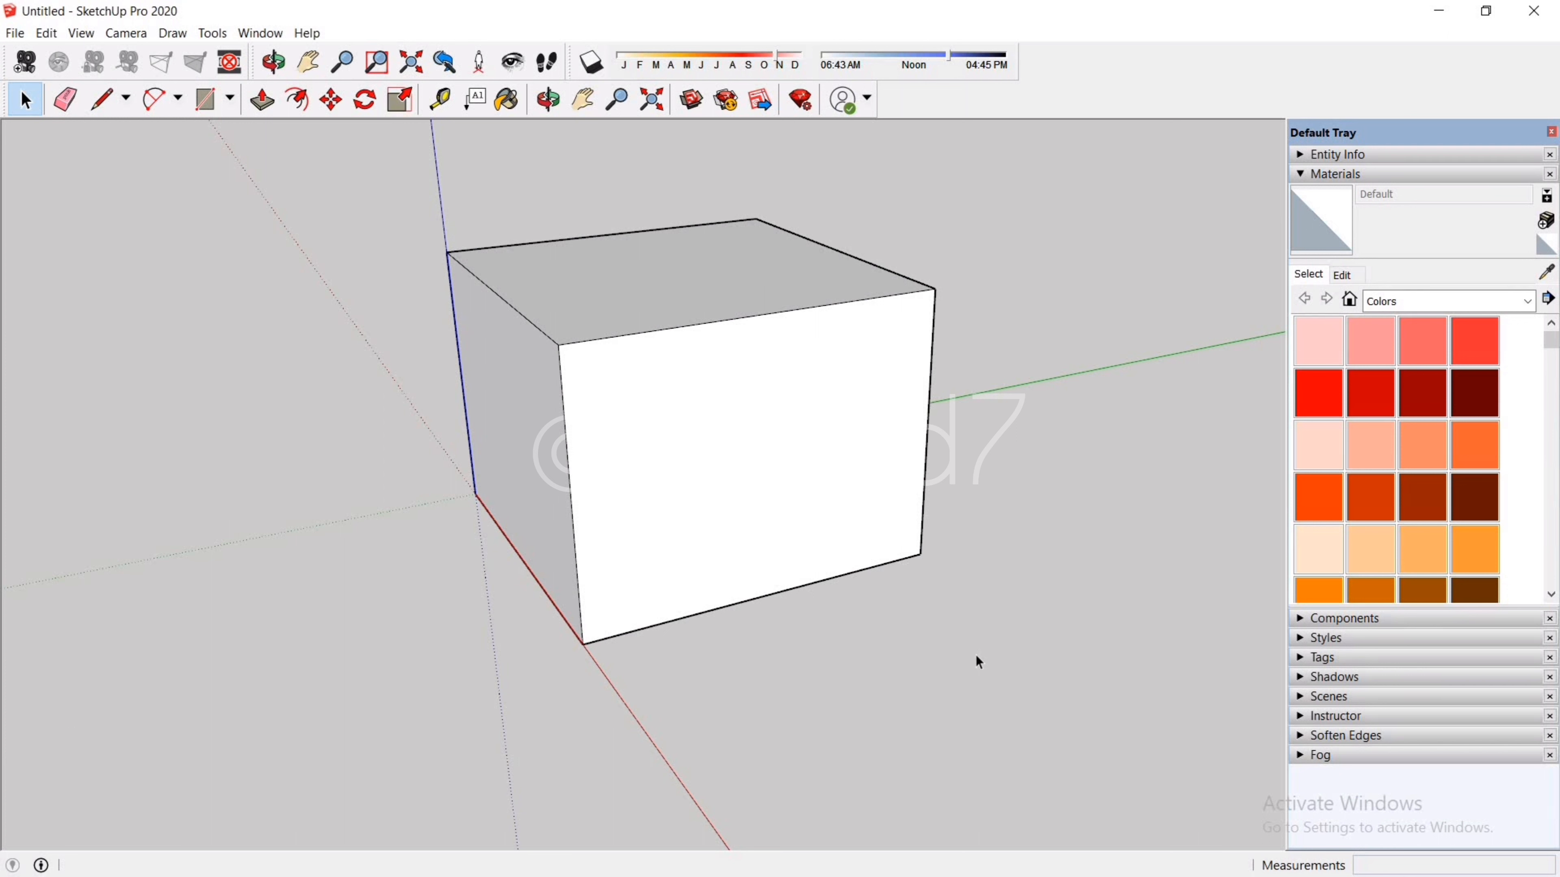
key("Escape")
Step: Select only the front face and try moving it to stretch the box, cancelling the move
left_click(844, 530)
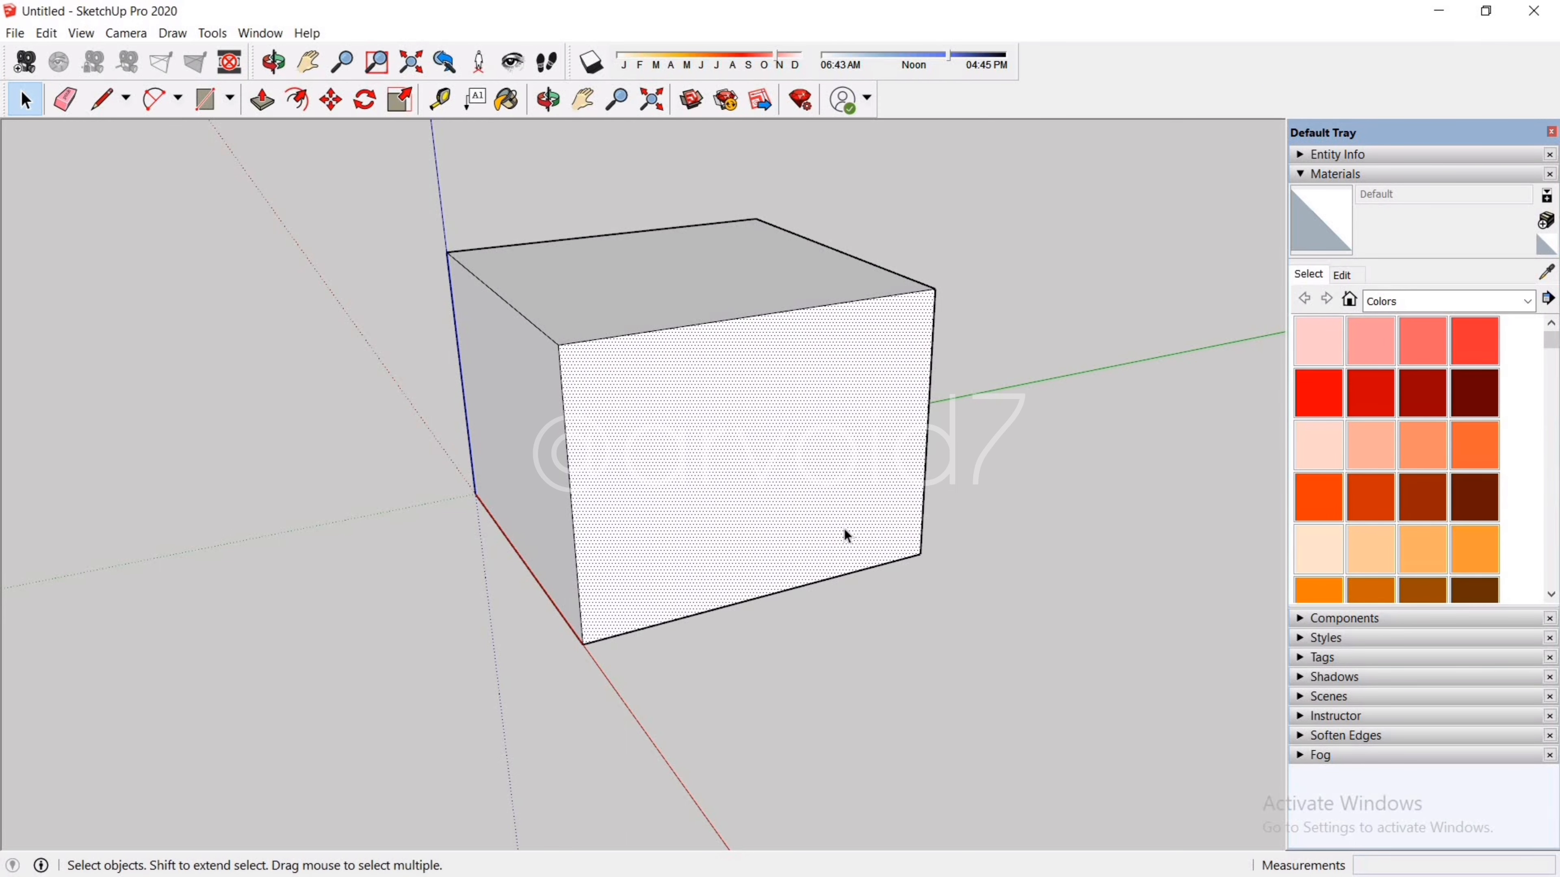
key("m")
left_click(794, 443)
scroll(745, 498, "down", 3)
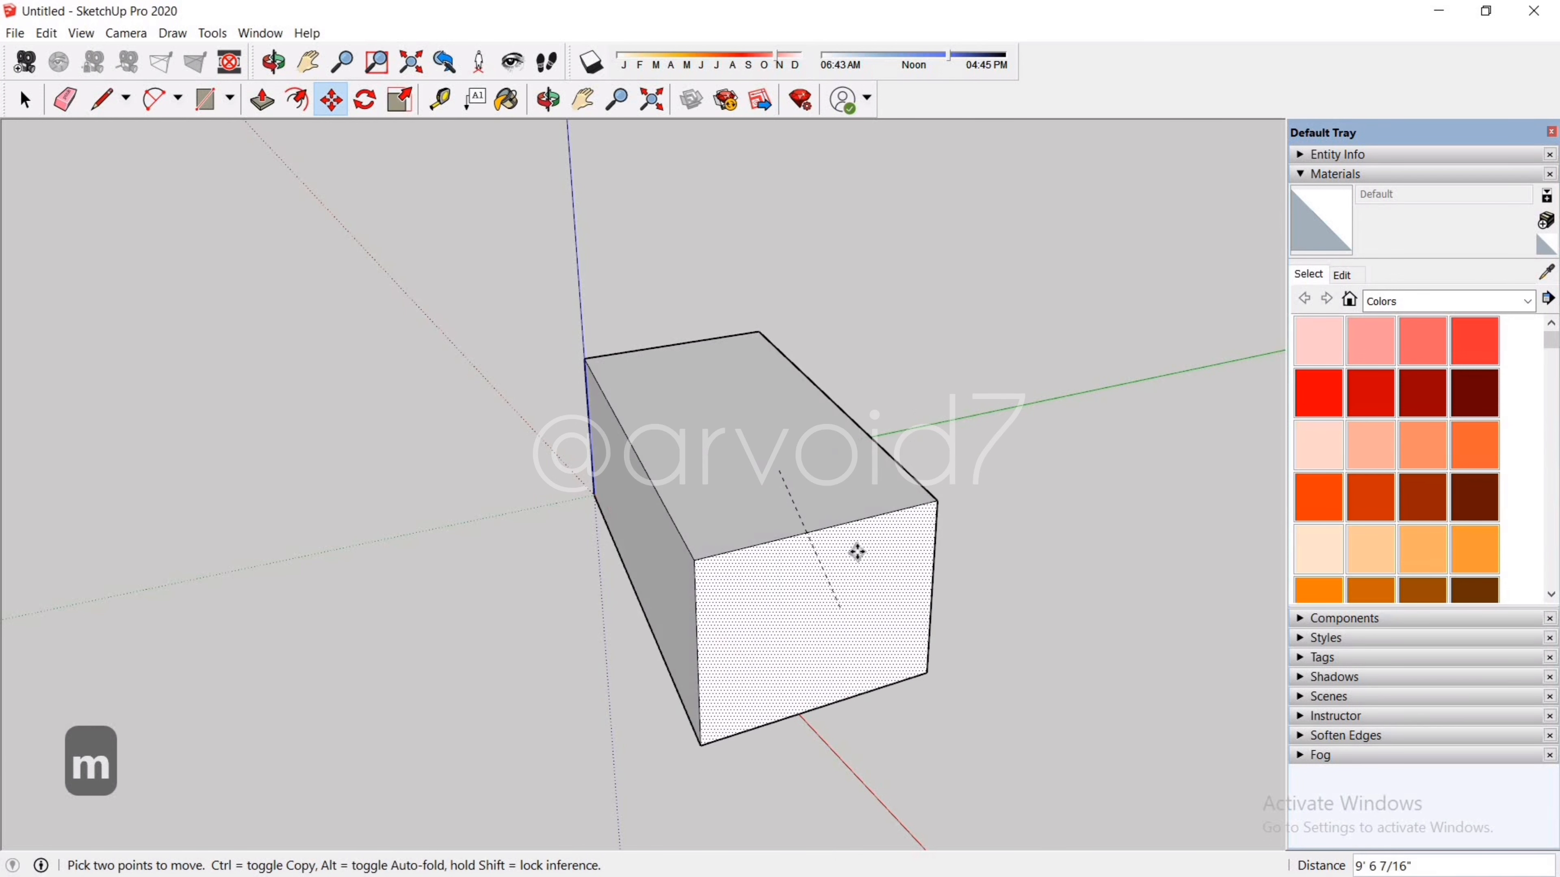
key("Escape")
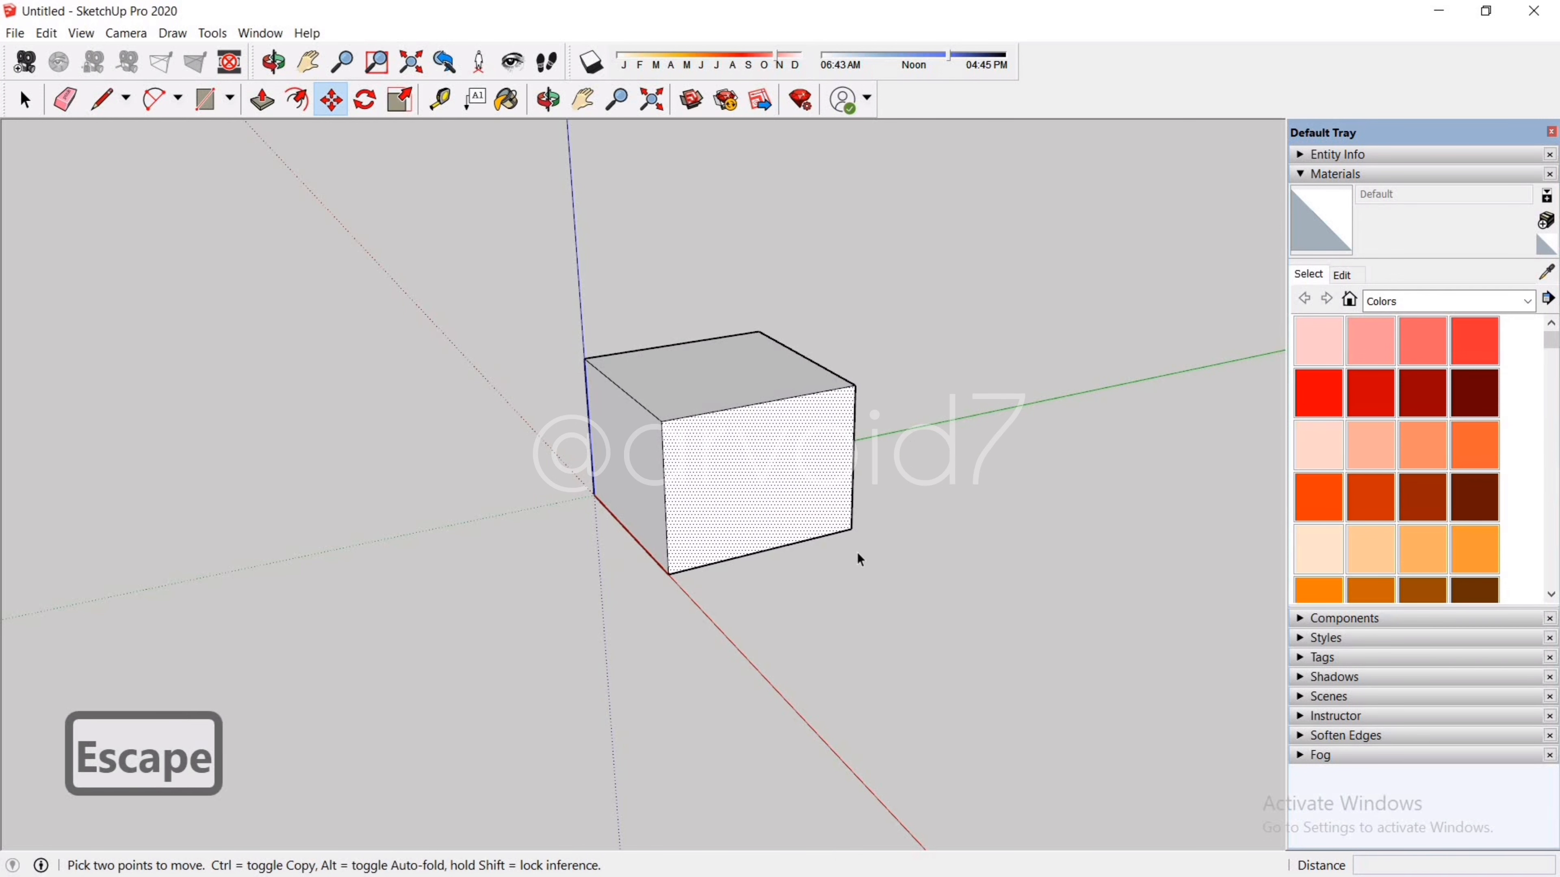
Step: Select the whole box and move it by its origin corner along the green axis
key("space")
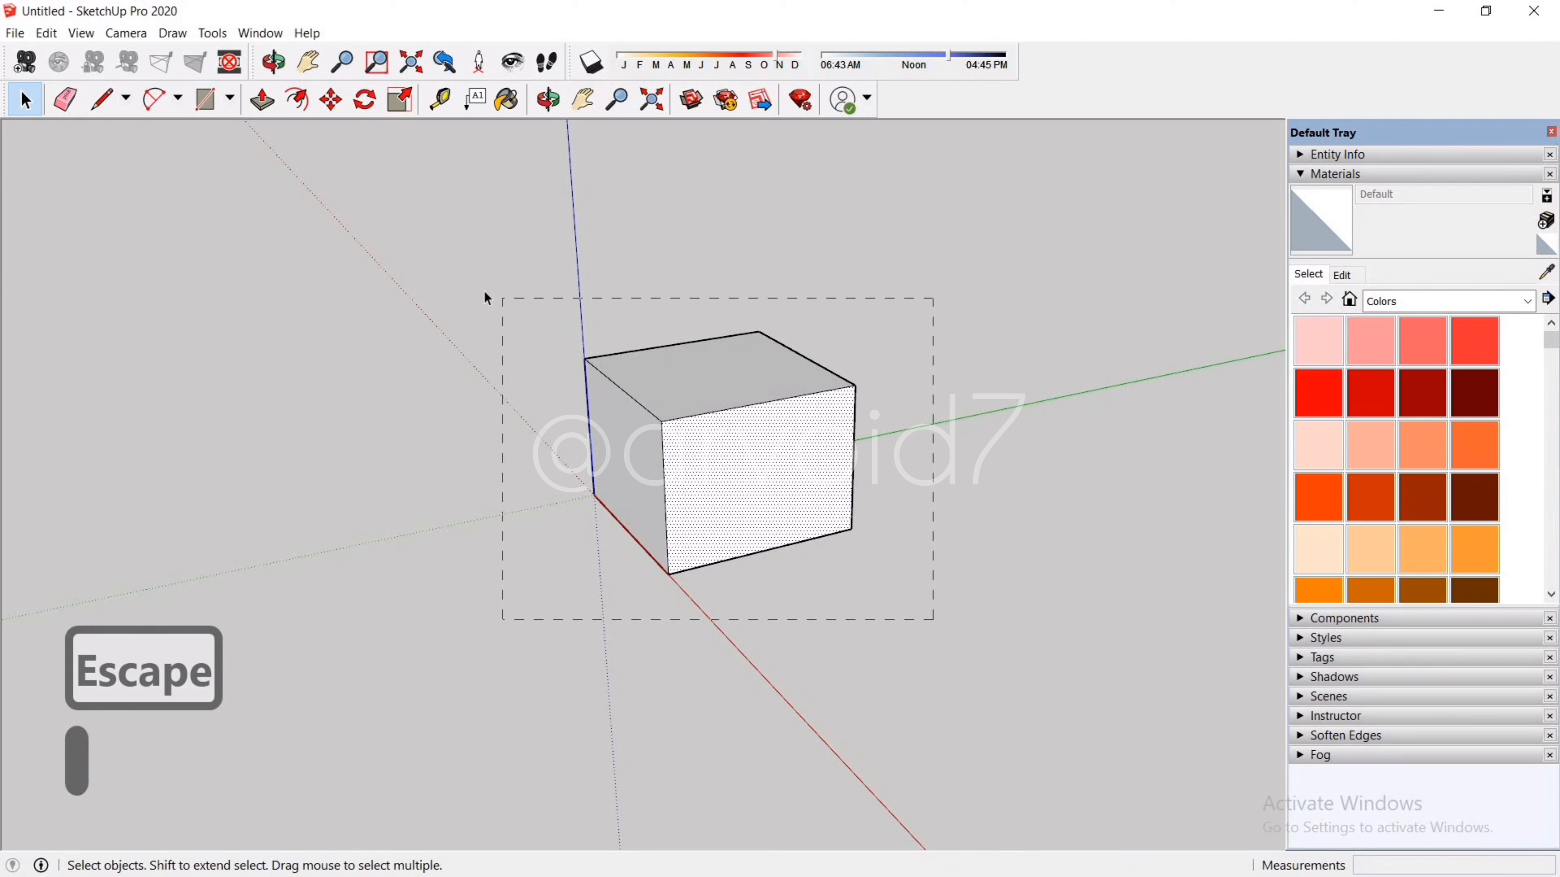
left_click_drag(485, 292, 485, 292)
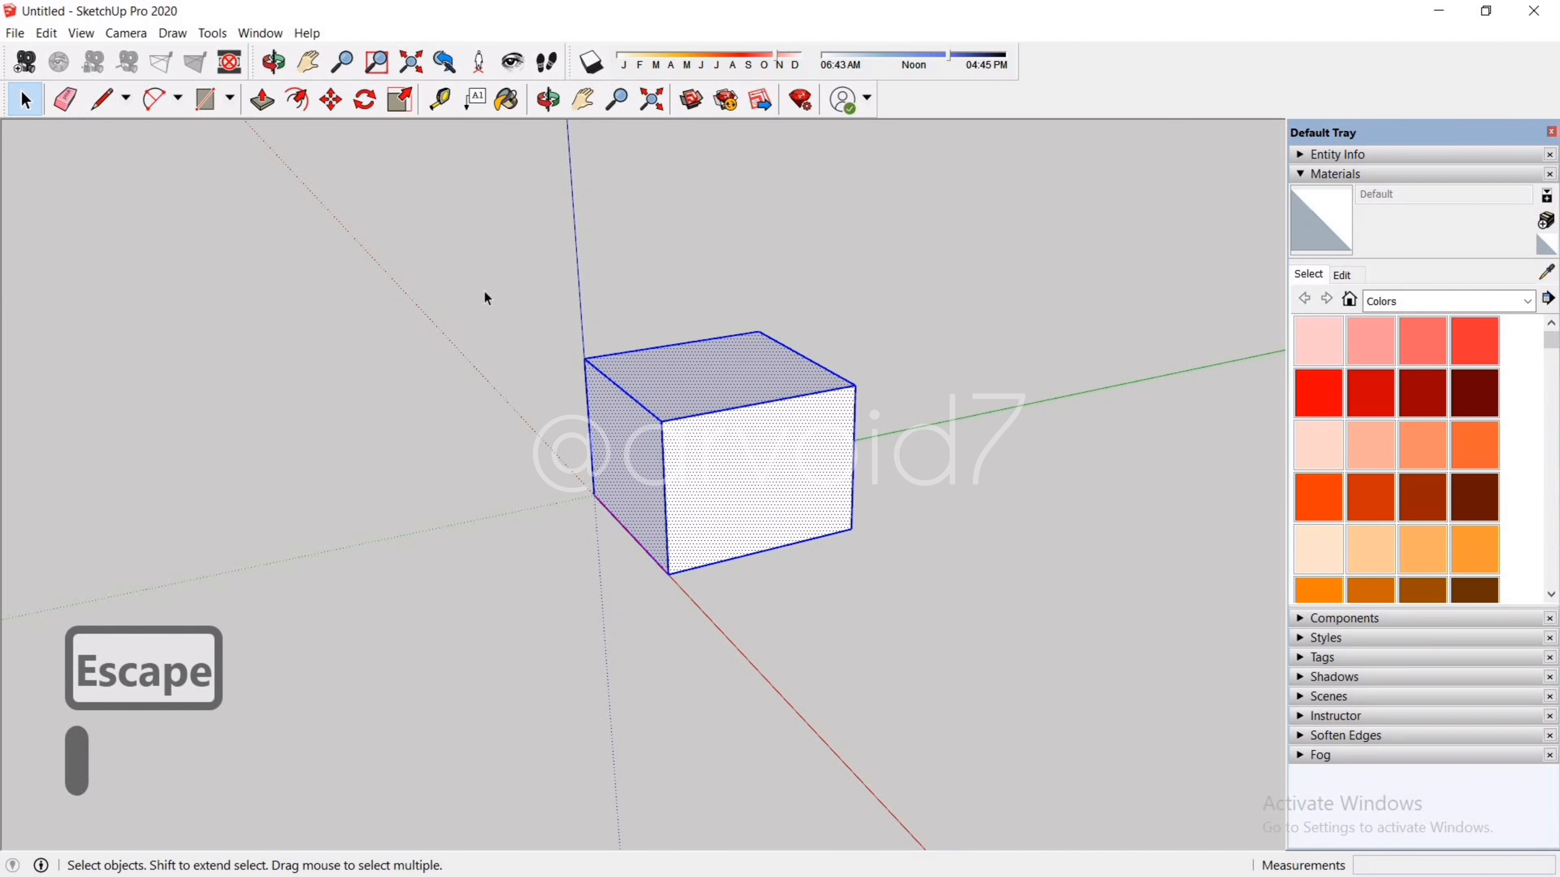
key("m")
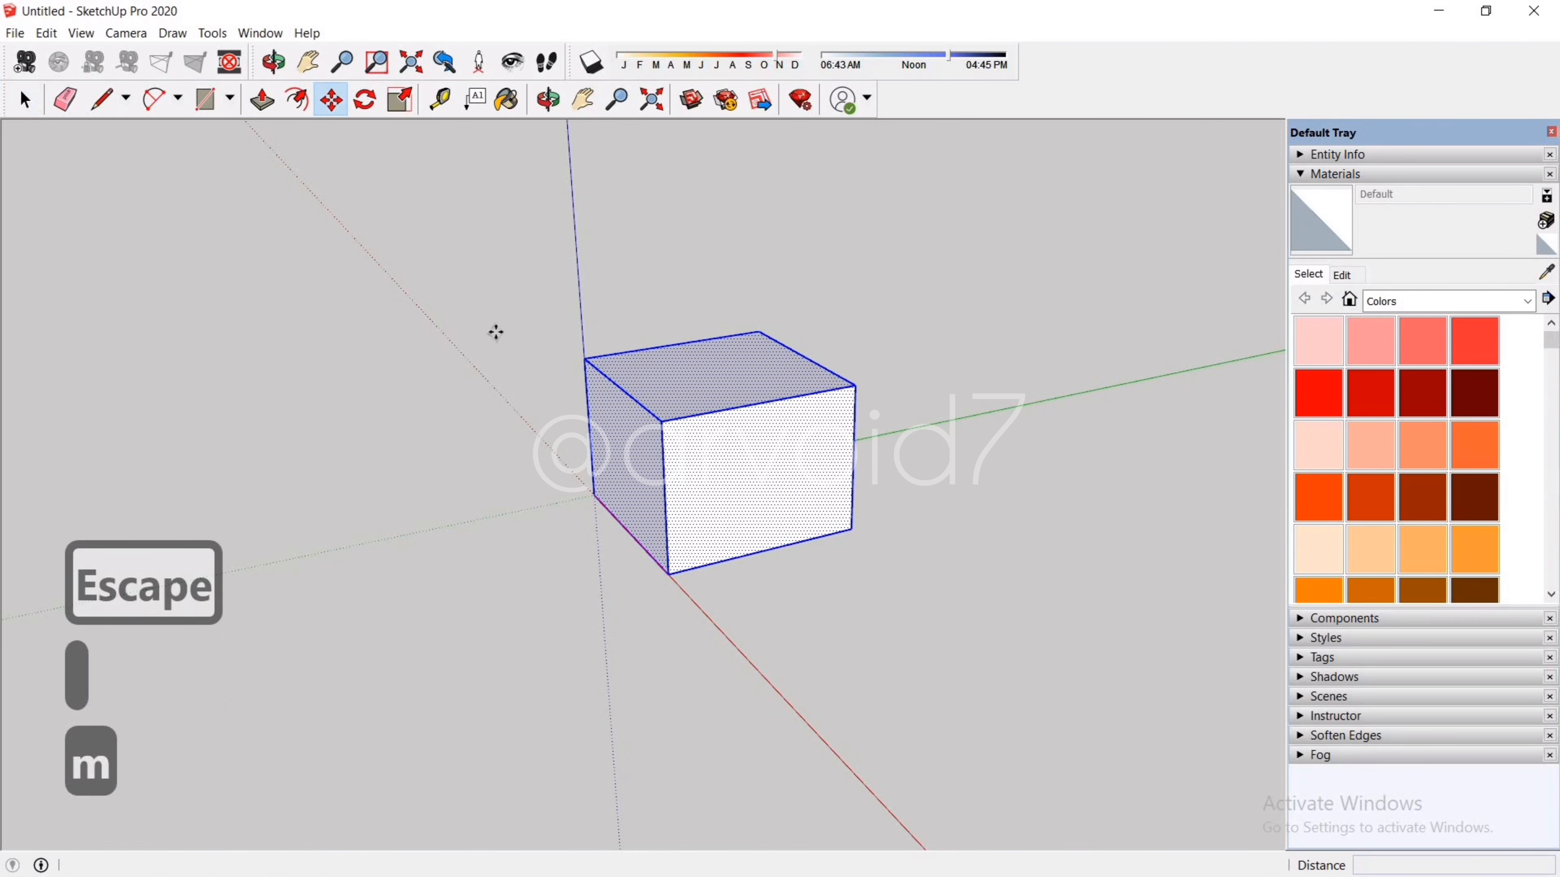
left_click(593, 494)
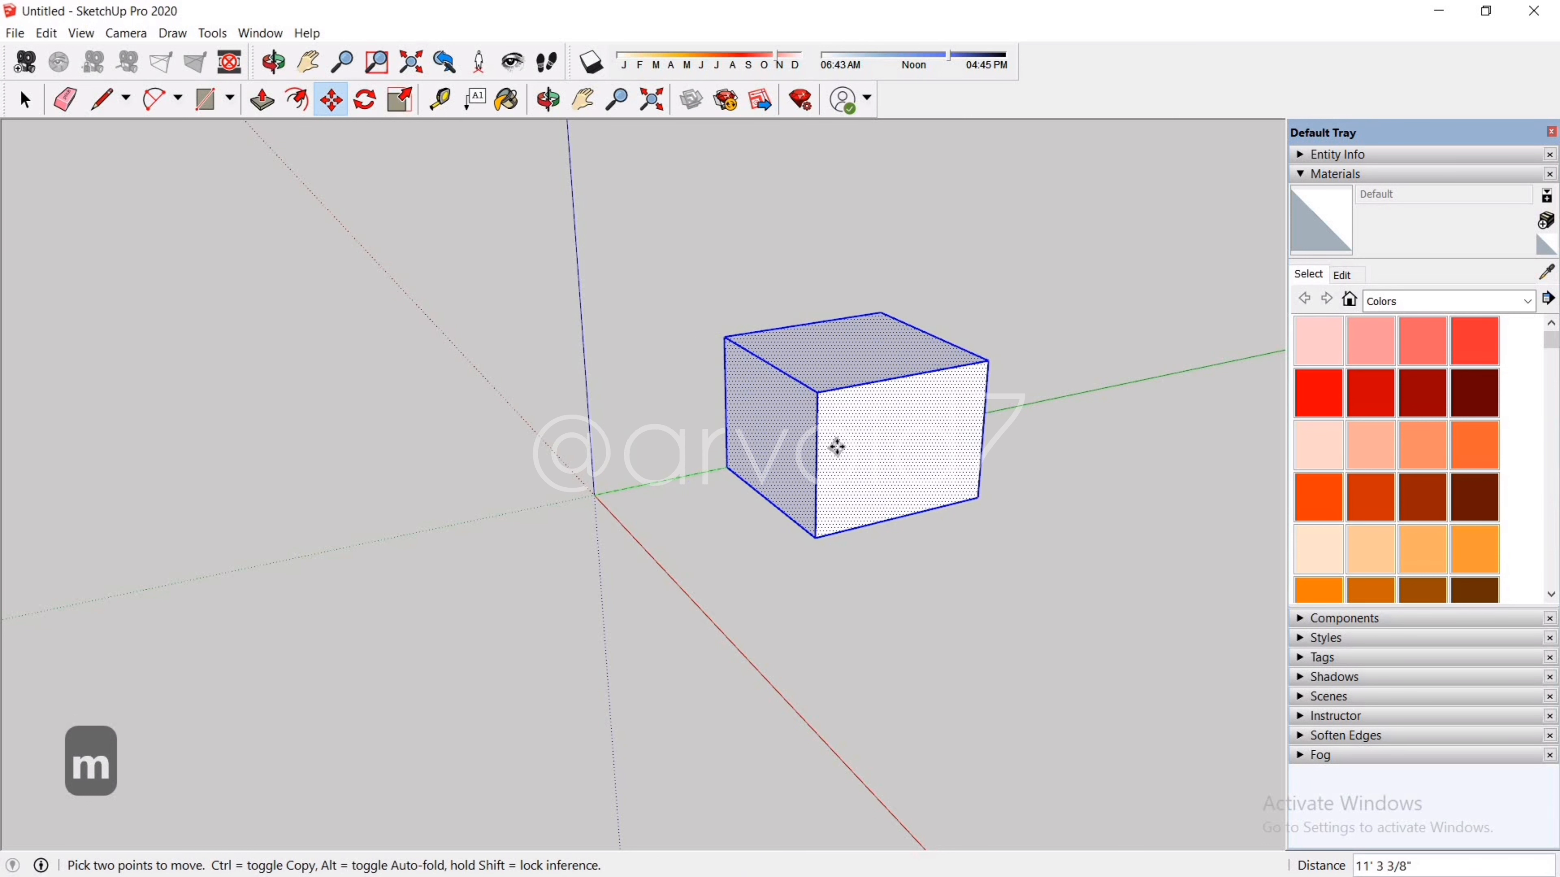
left_click(887, 433)
Step: Move the selected box out between the red and green axes, return its corner to the origin and clear the selection
left_click(886, 433)
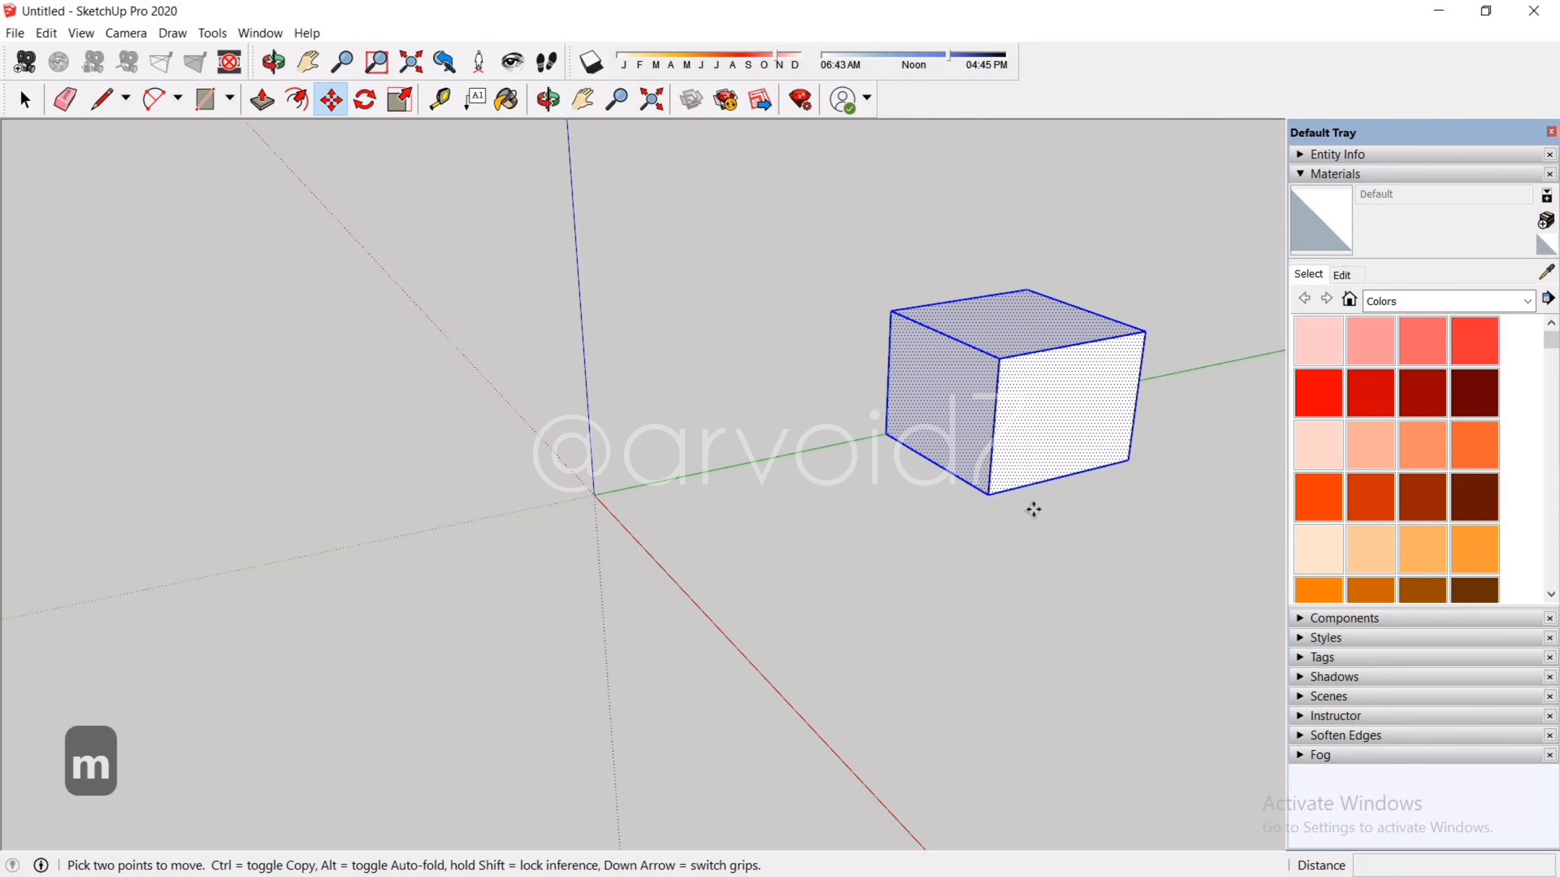
left_click(1160, 619)
left_click(1160, 619)
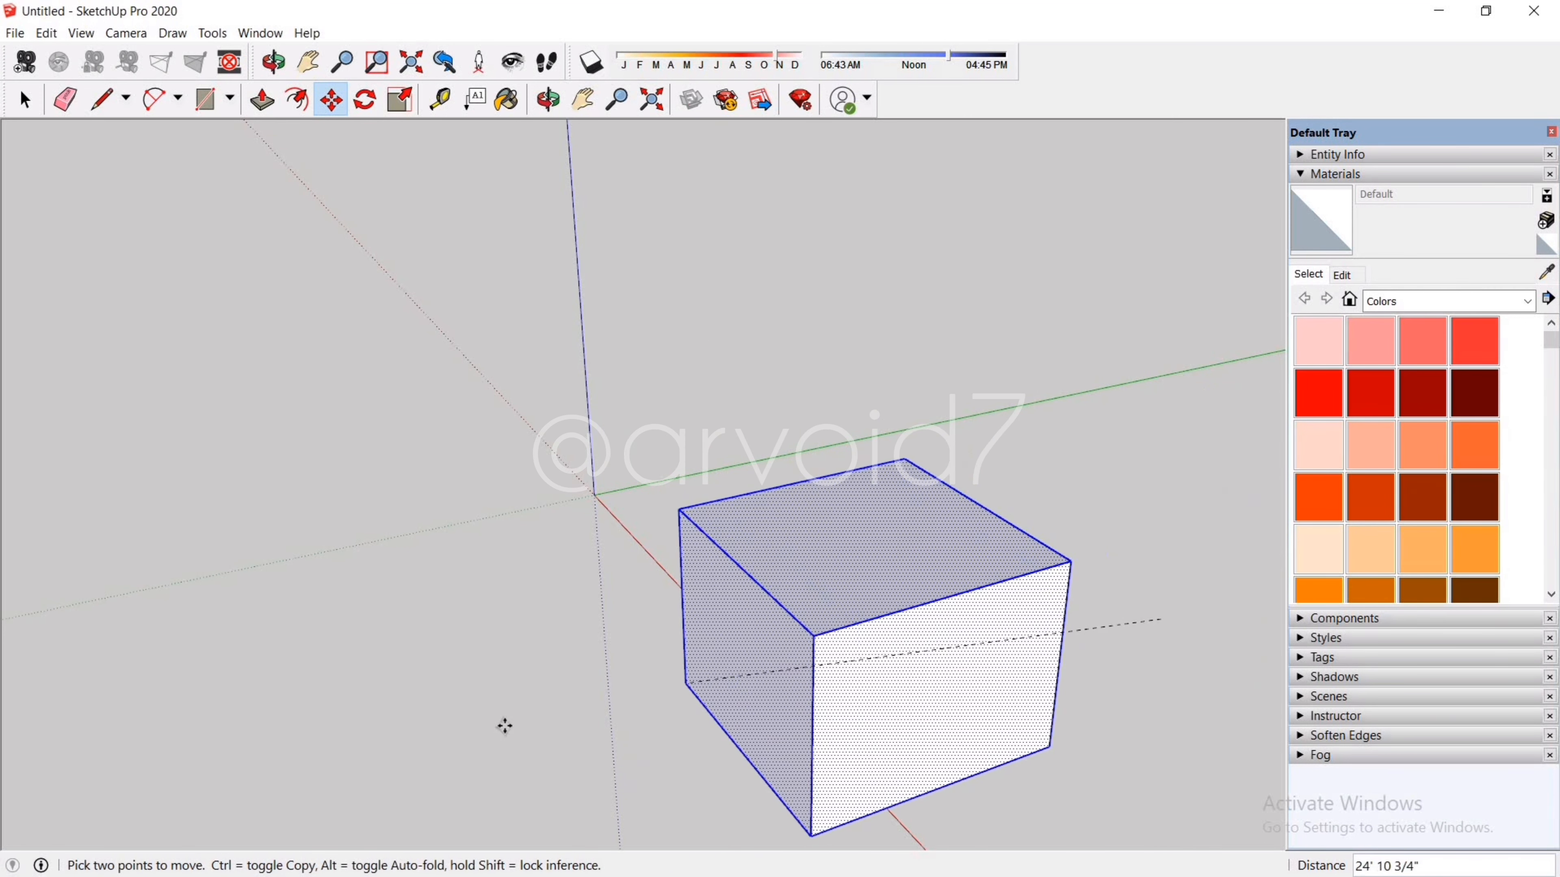
left_click(595, 493)
key("Escape")
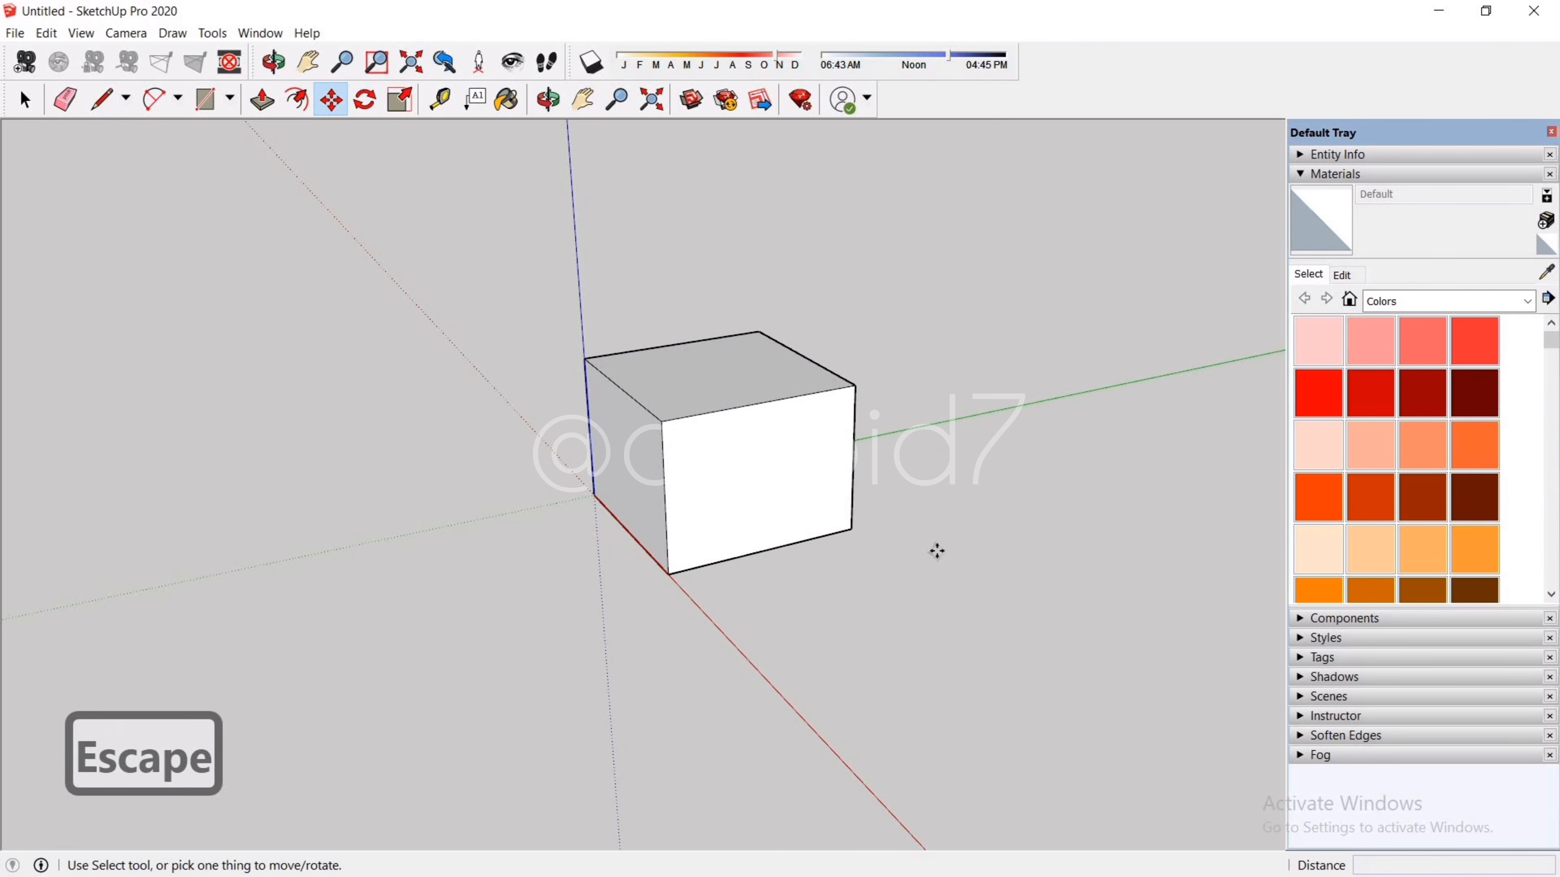
Step: Select every face and edge of the box, make them a group and clear the selection
key("space")
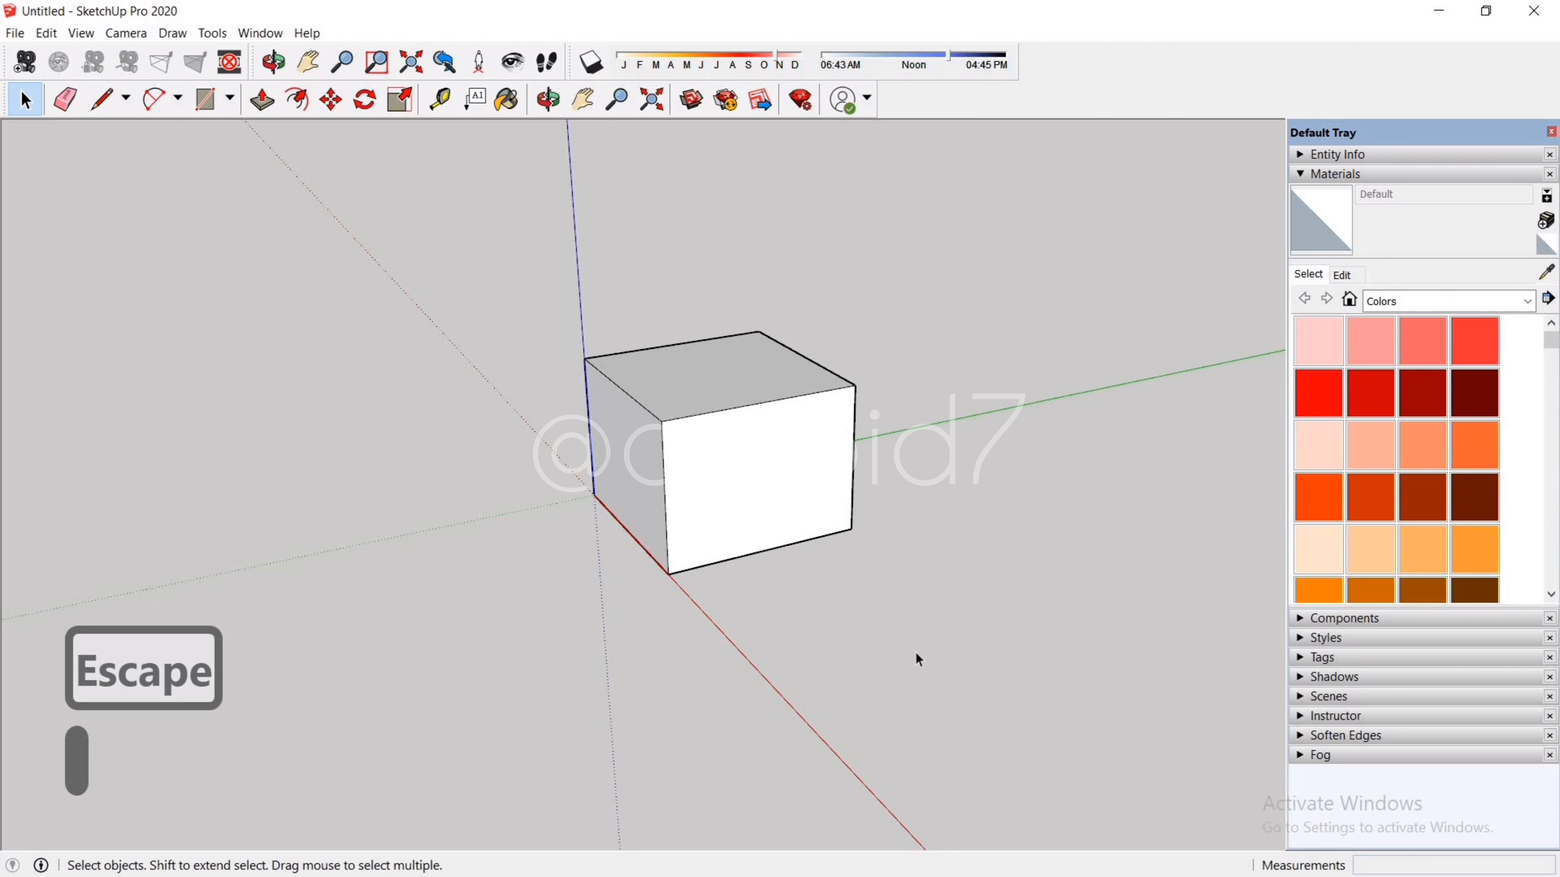
left_click_drag(514, 275, 514, 276)
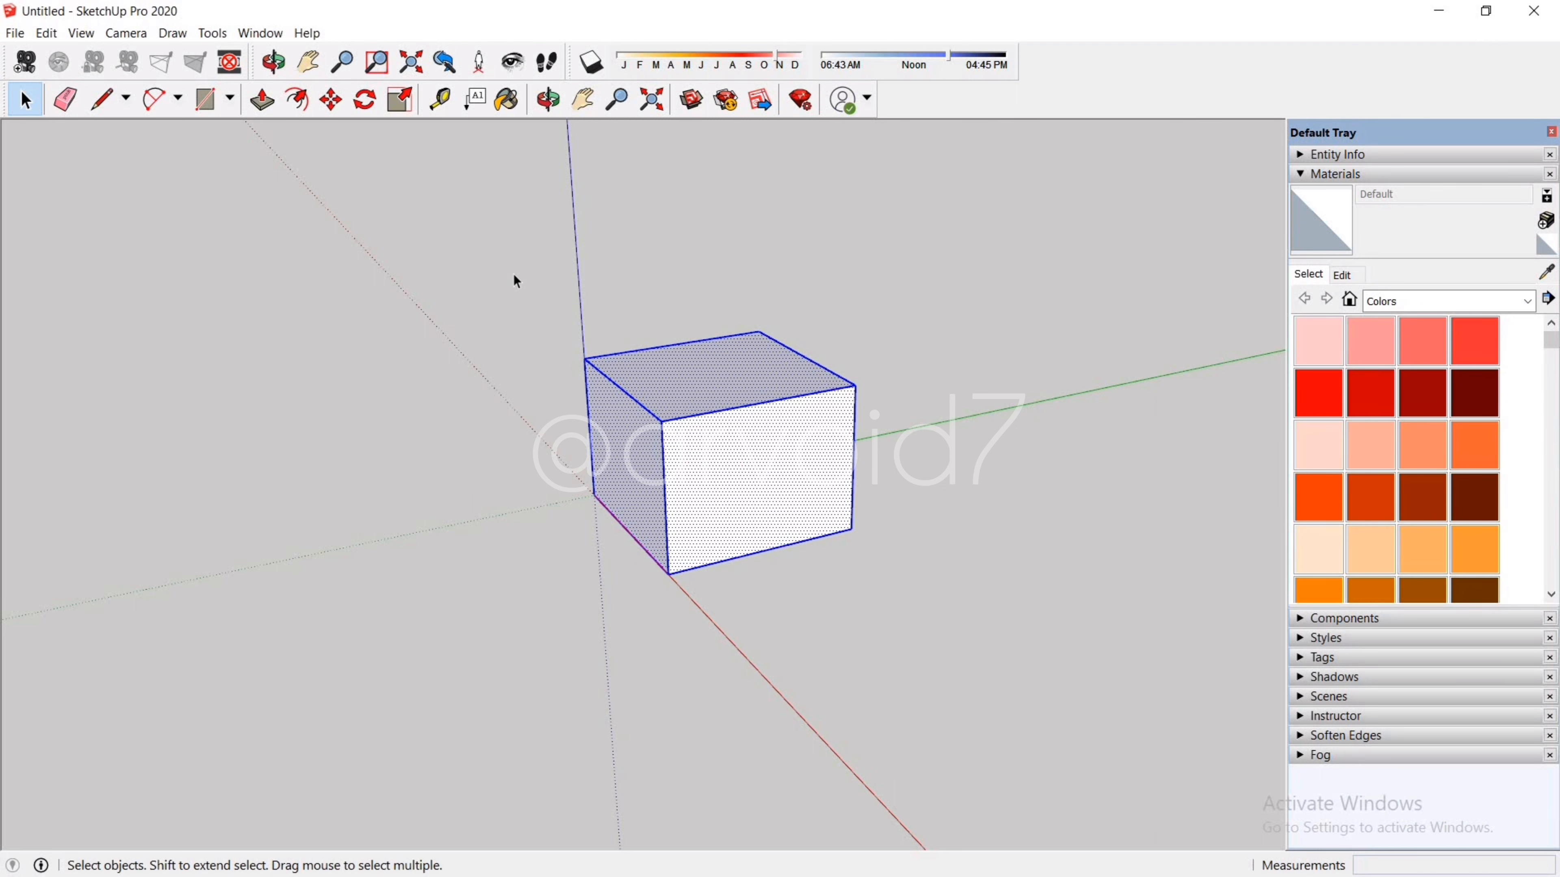
right_click(682, 456)
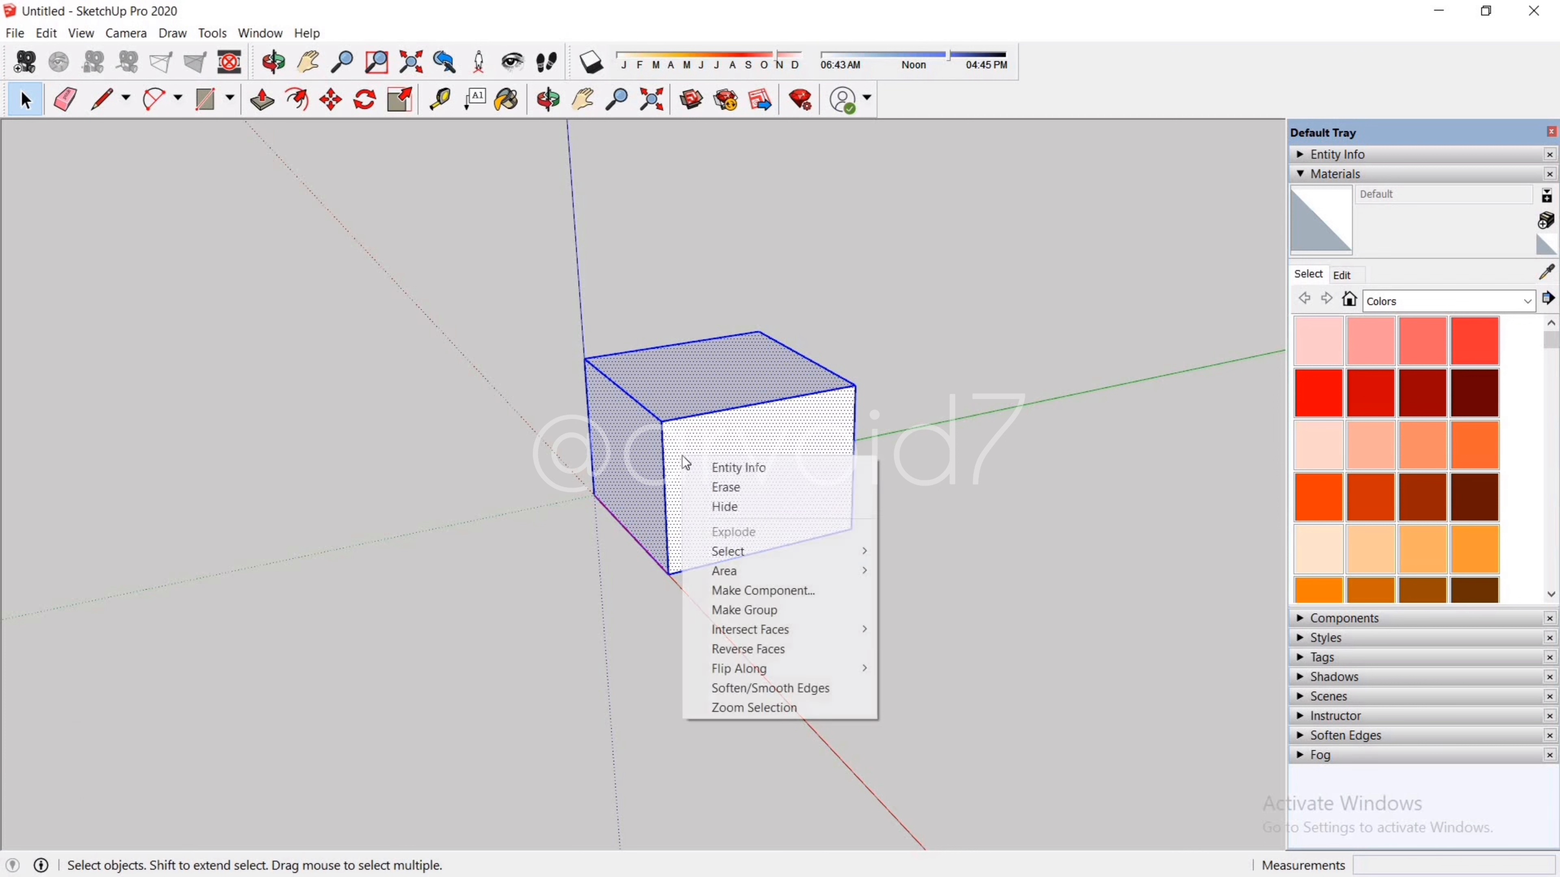
left_click(748, 610)
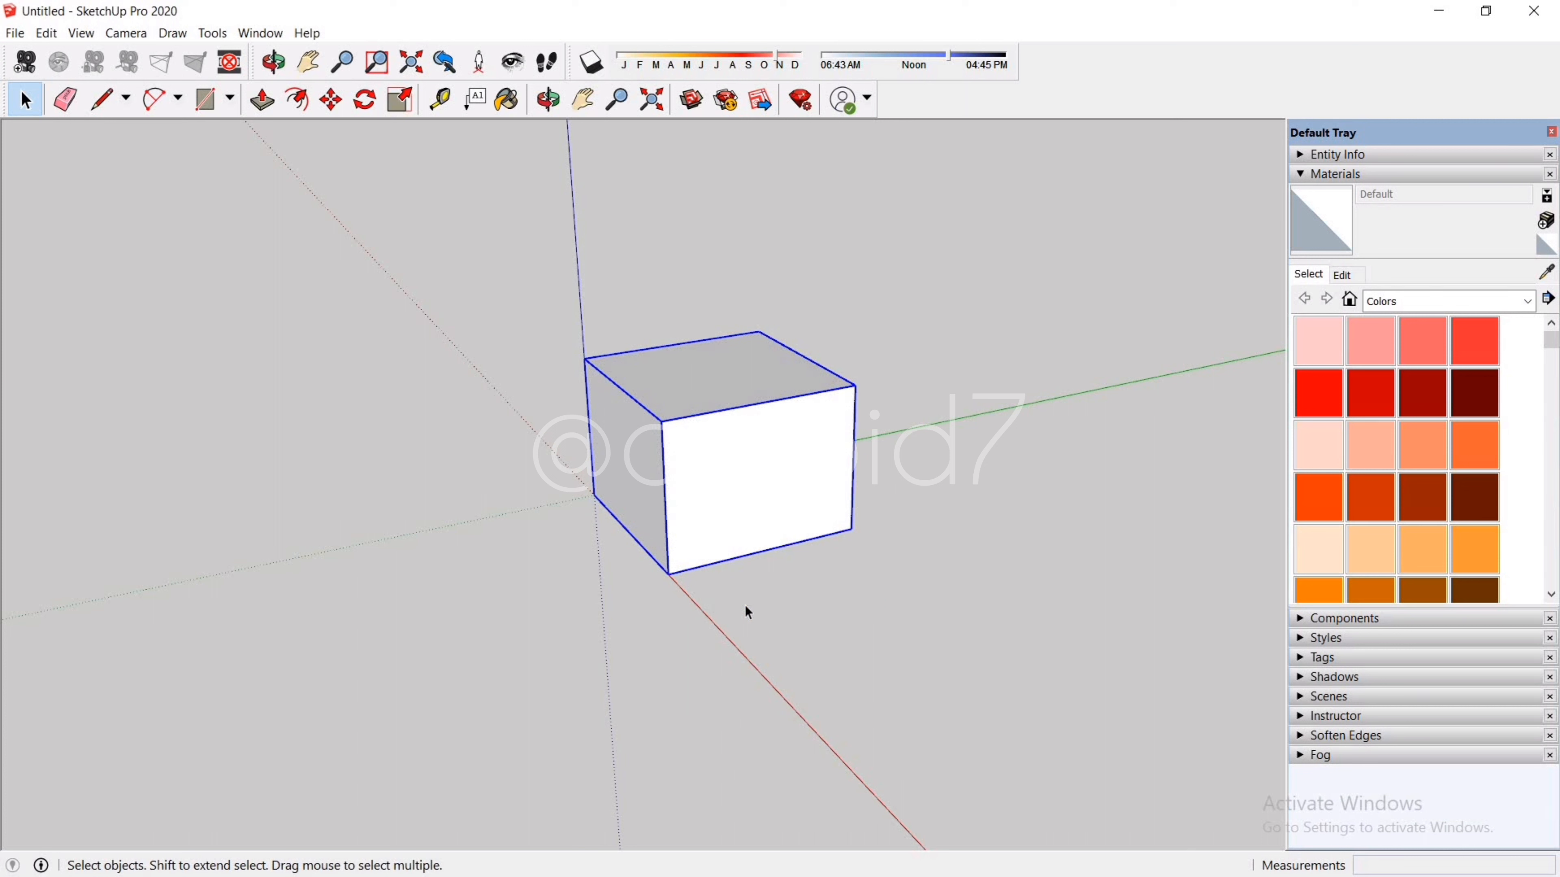
left_click(713, 667)
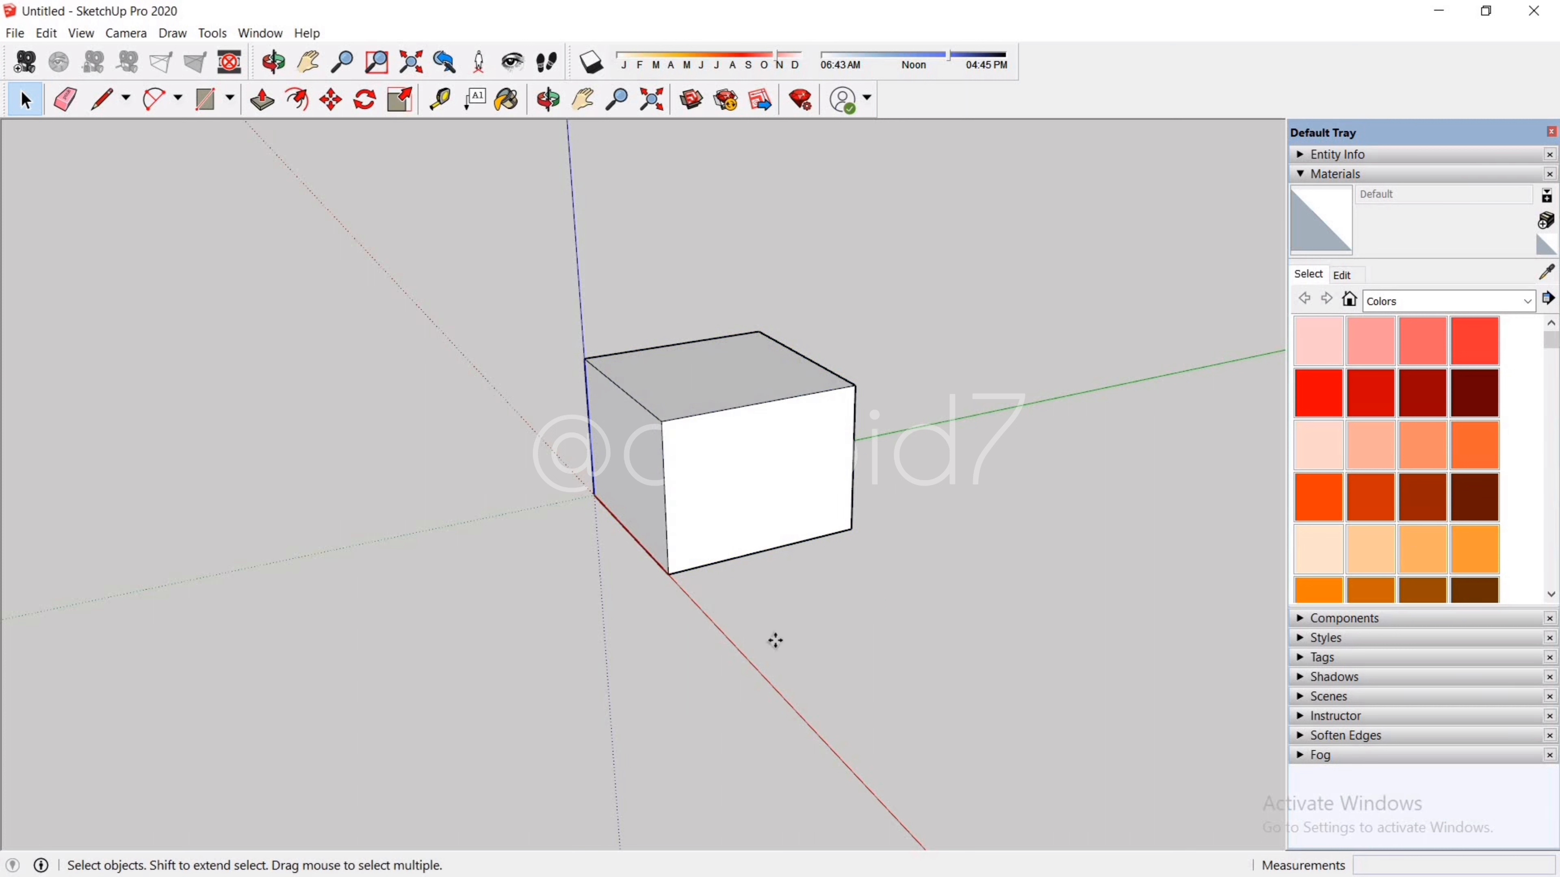
Step: Move the grouped box freely to several spots around the axes and return its bottom corner to the origin
key("m")
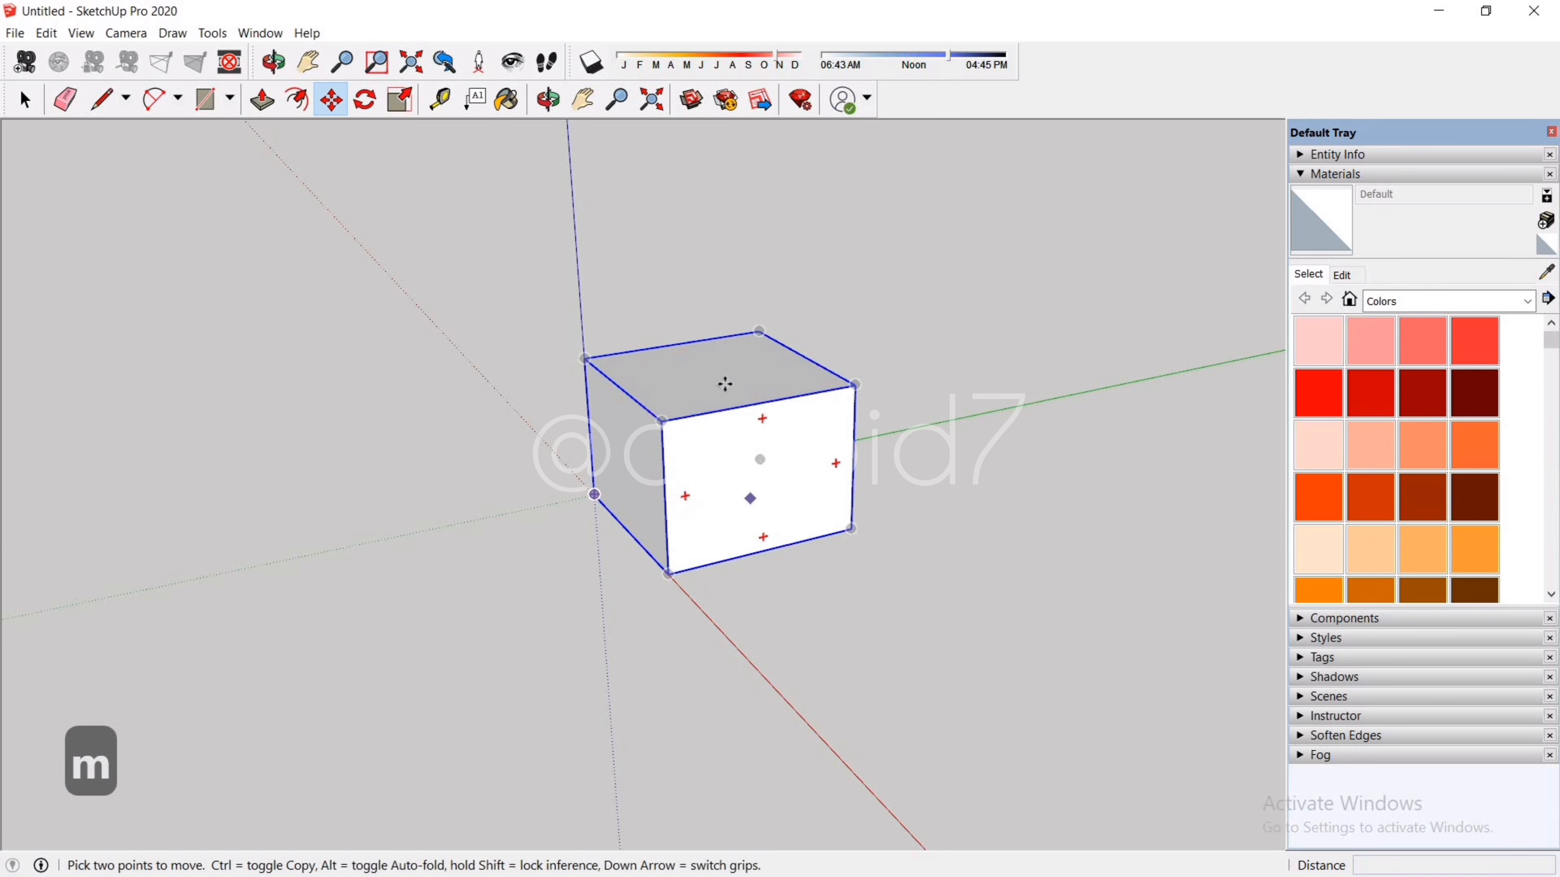
left_click(644, 470)
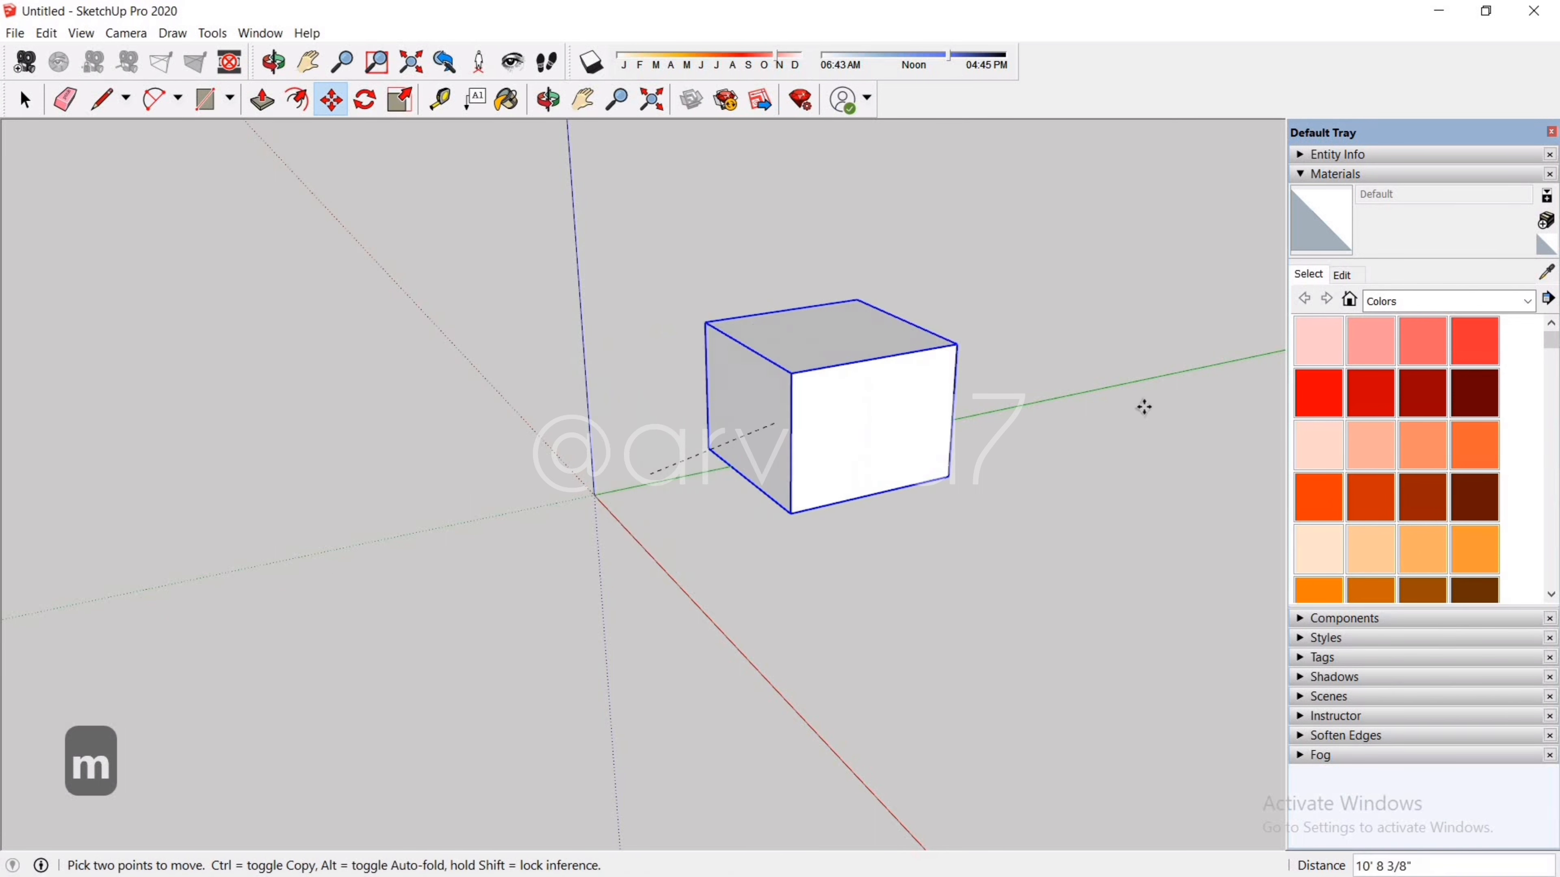
left_click(1107, 453)
left_click(961, 296)
left_click(1007, 261)
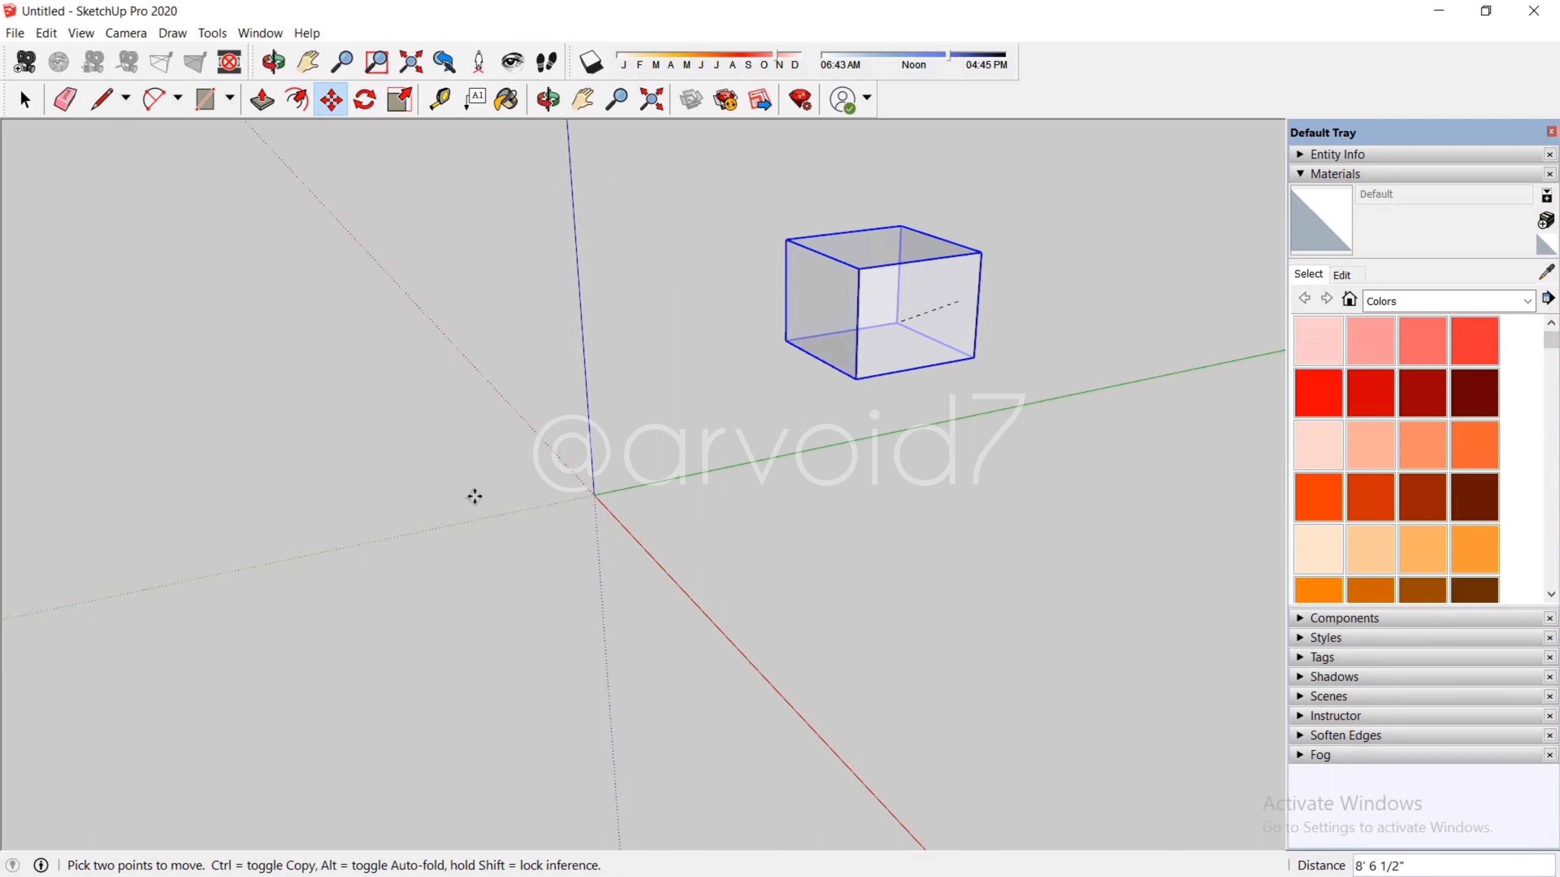
left_click(459, 442)
left_click(413, 476)
left_click(961, 534)
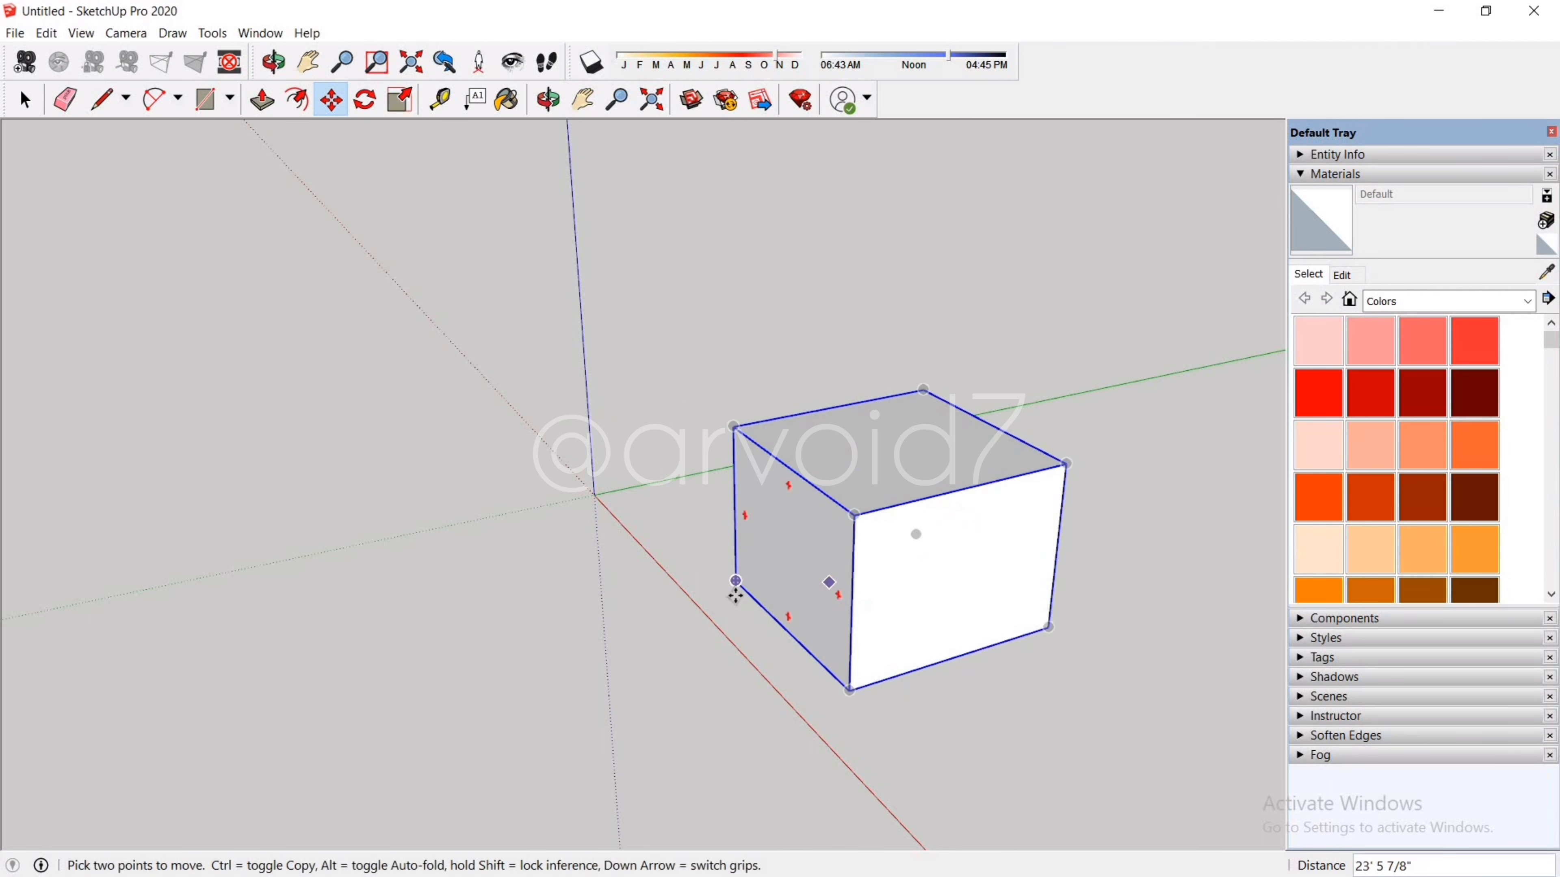
left_click(736, 583)
left_click(593, 495)
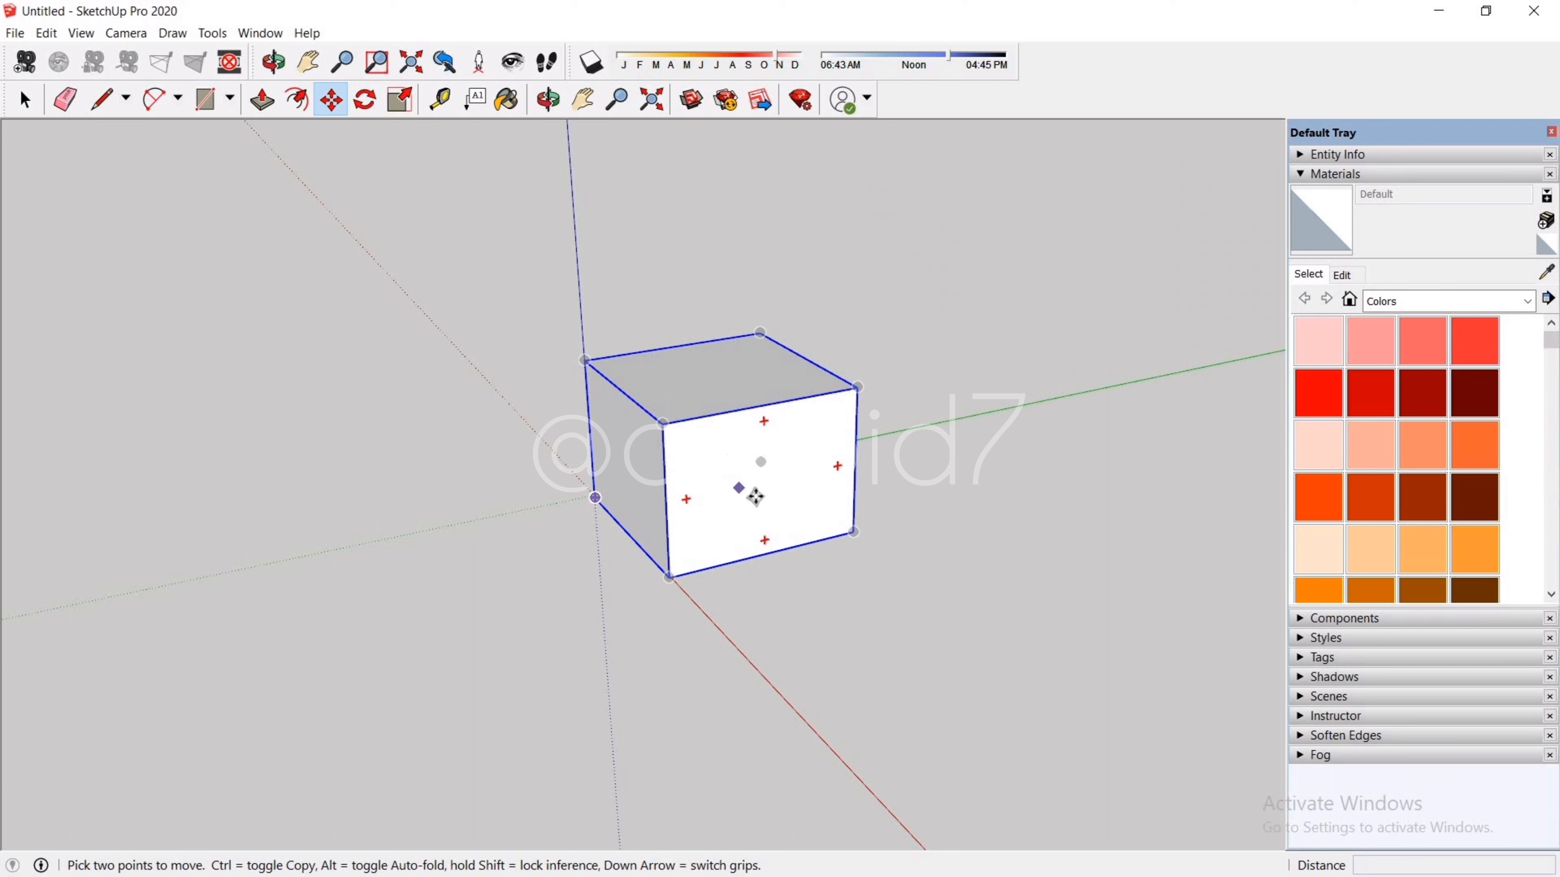
Step: Try grabbing the grouped box by its centre grip, cycle the Move grips and cancel
left_click(764, 461)
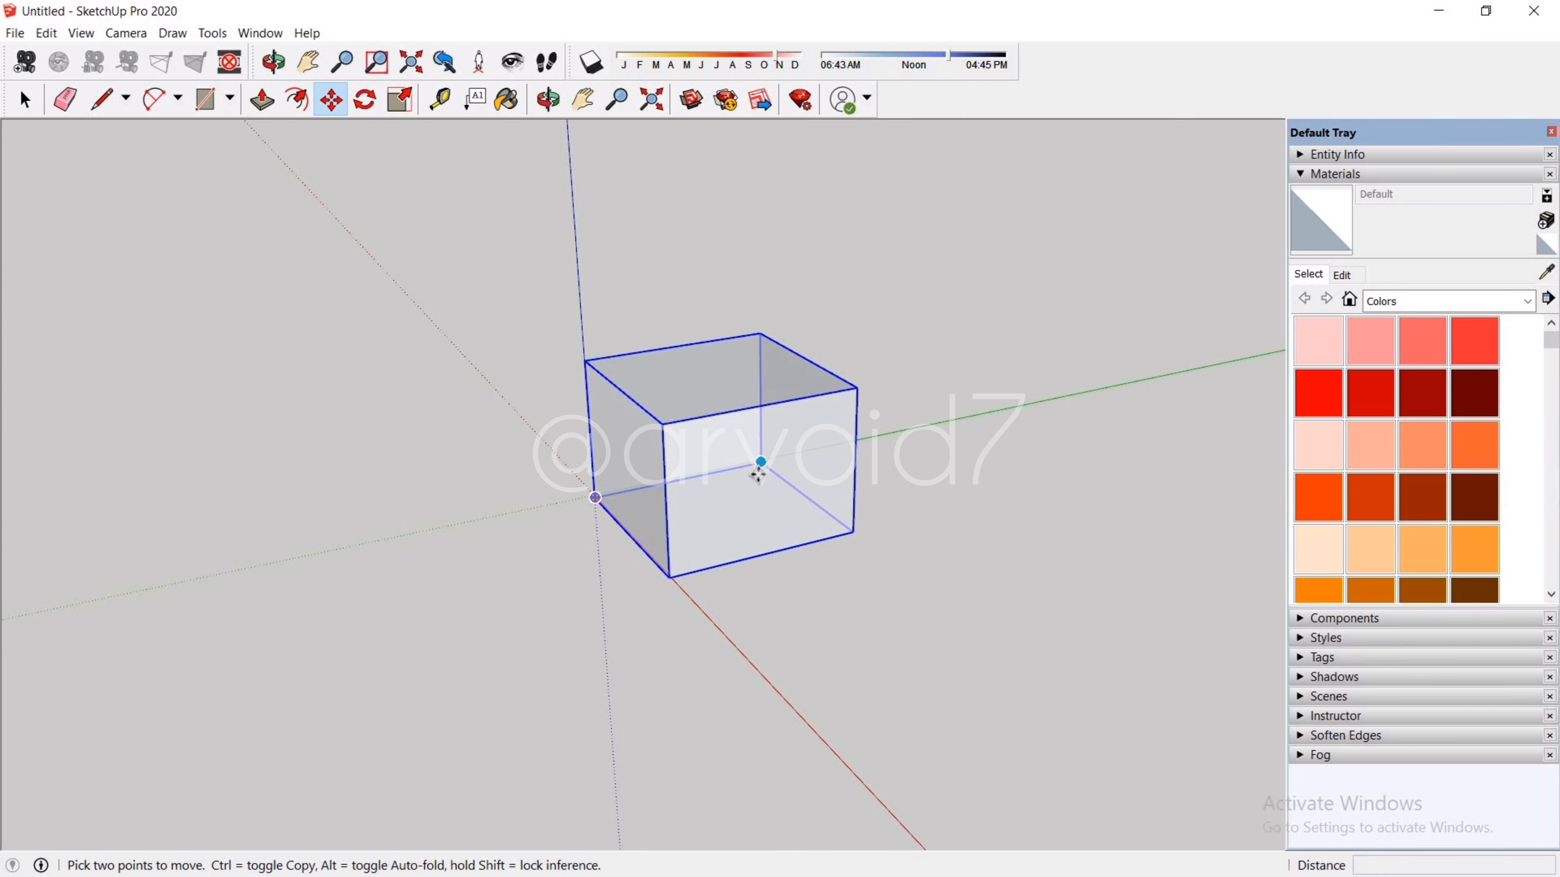
key("Down")
key("Down")
key("Down")
key("Down")
key("Escape")
key("Escape")
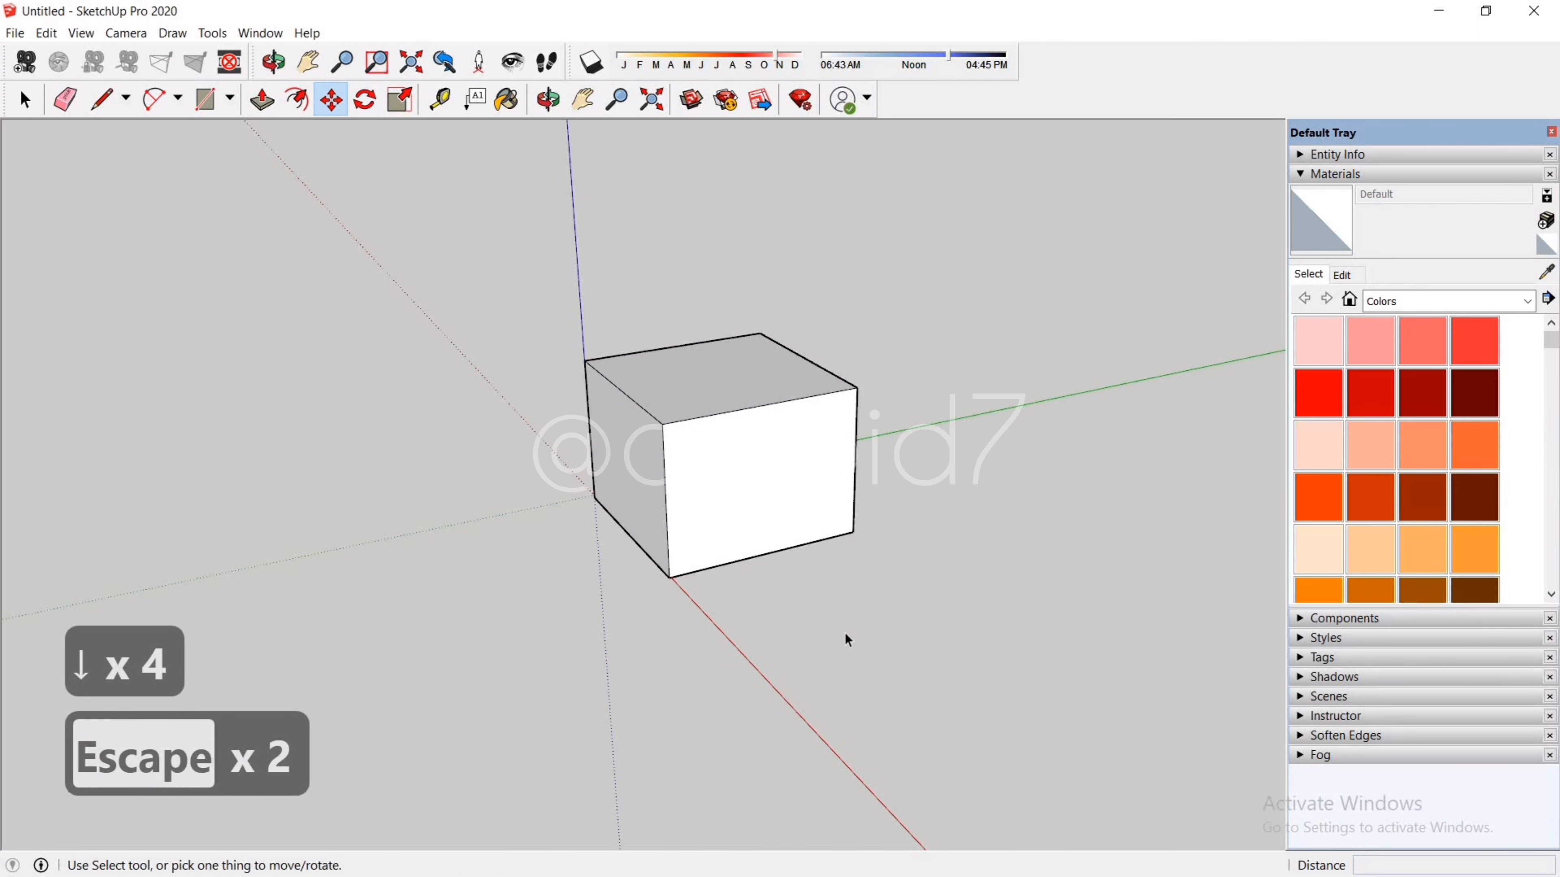
Step: Restart the Move tool on the grouped box, switch its grips until the centre of the group is offered, and leave the tool
key("space")
key("m")
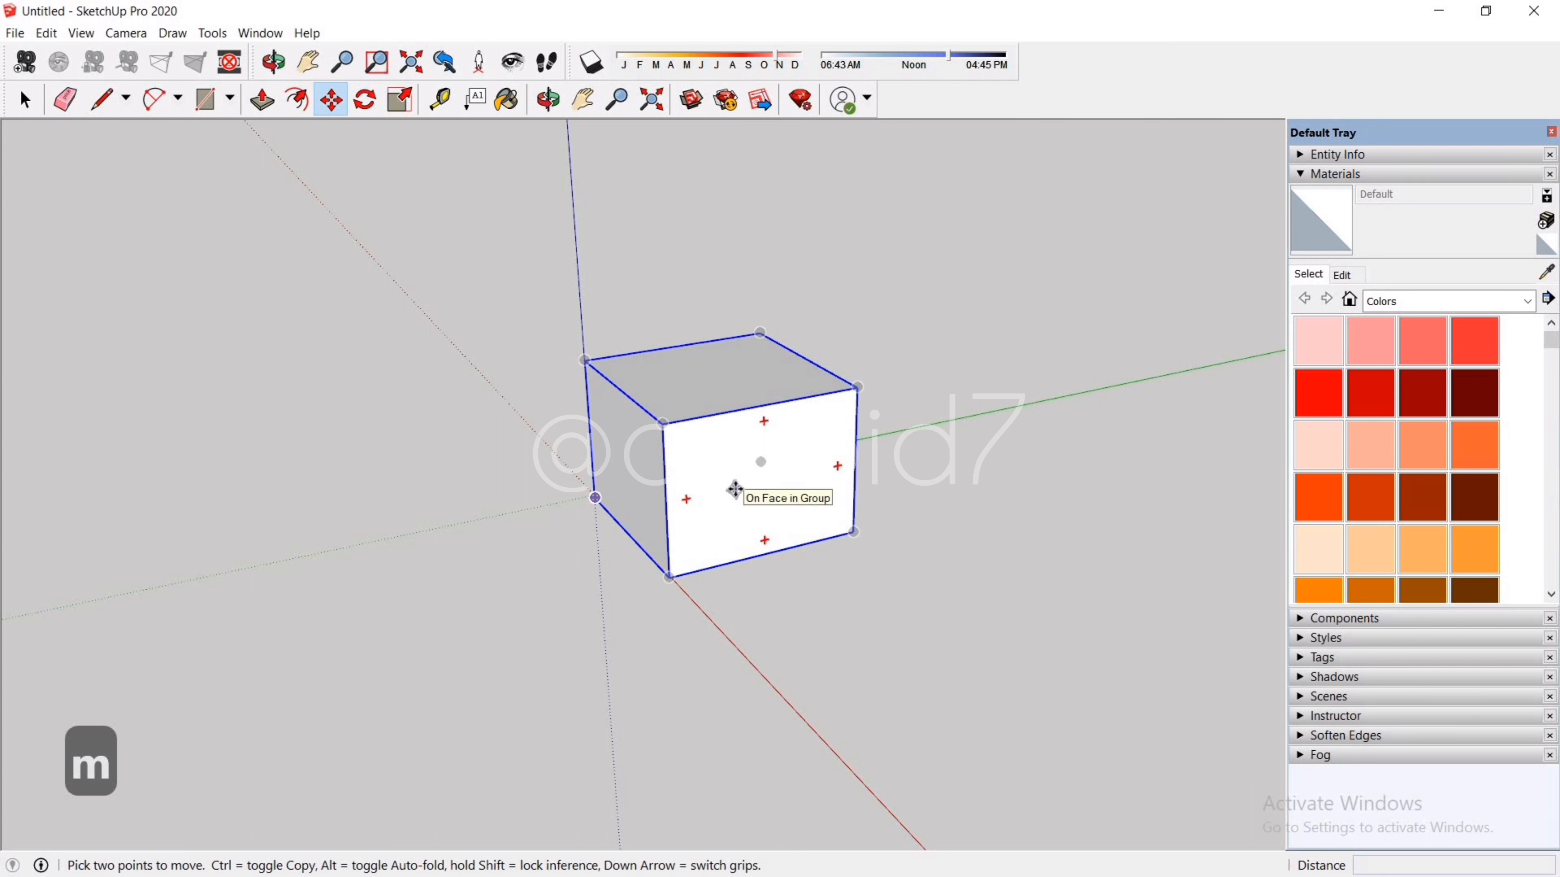
key("Down")
key("Down")
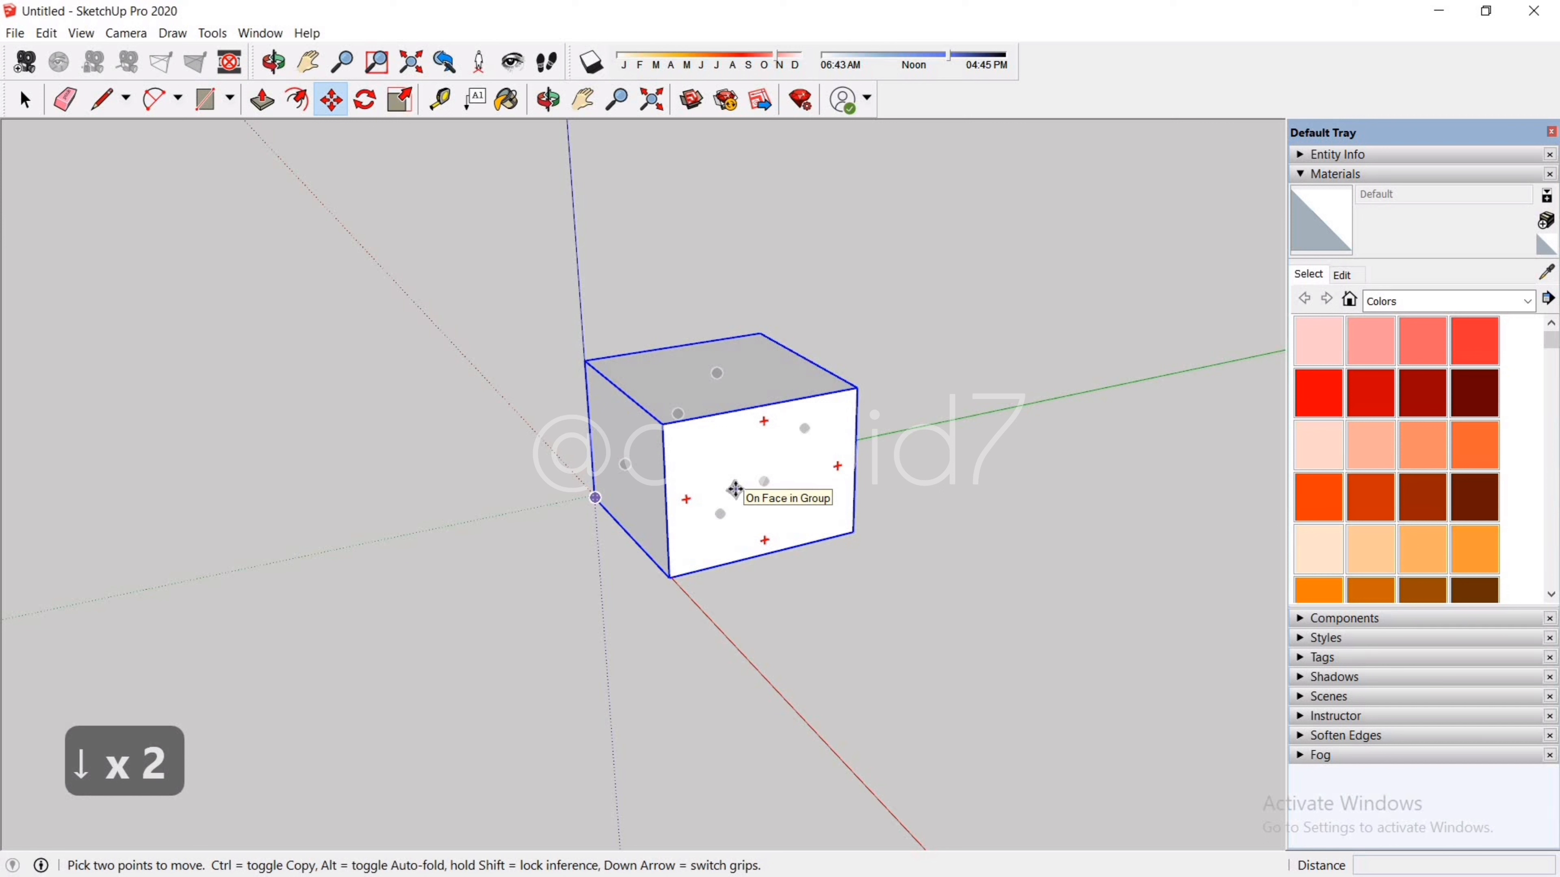
key("Down")
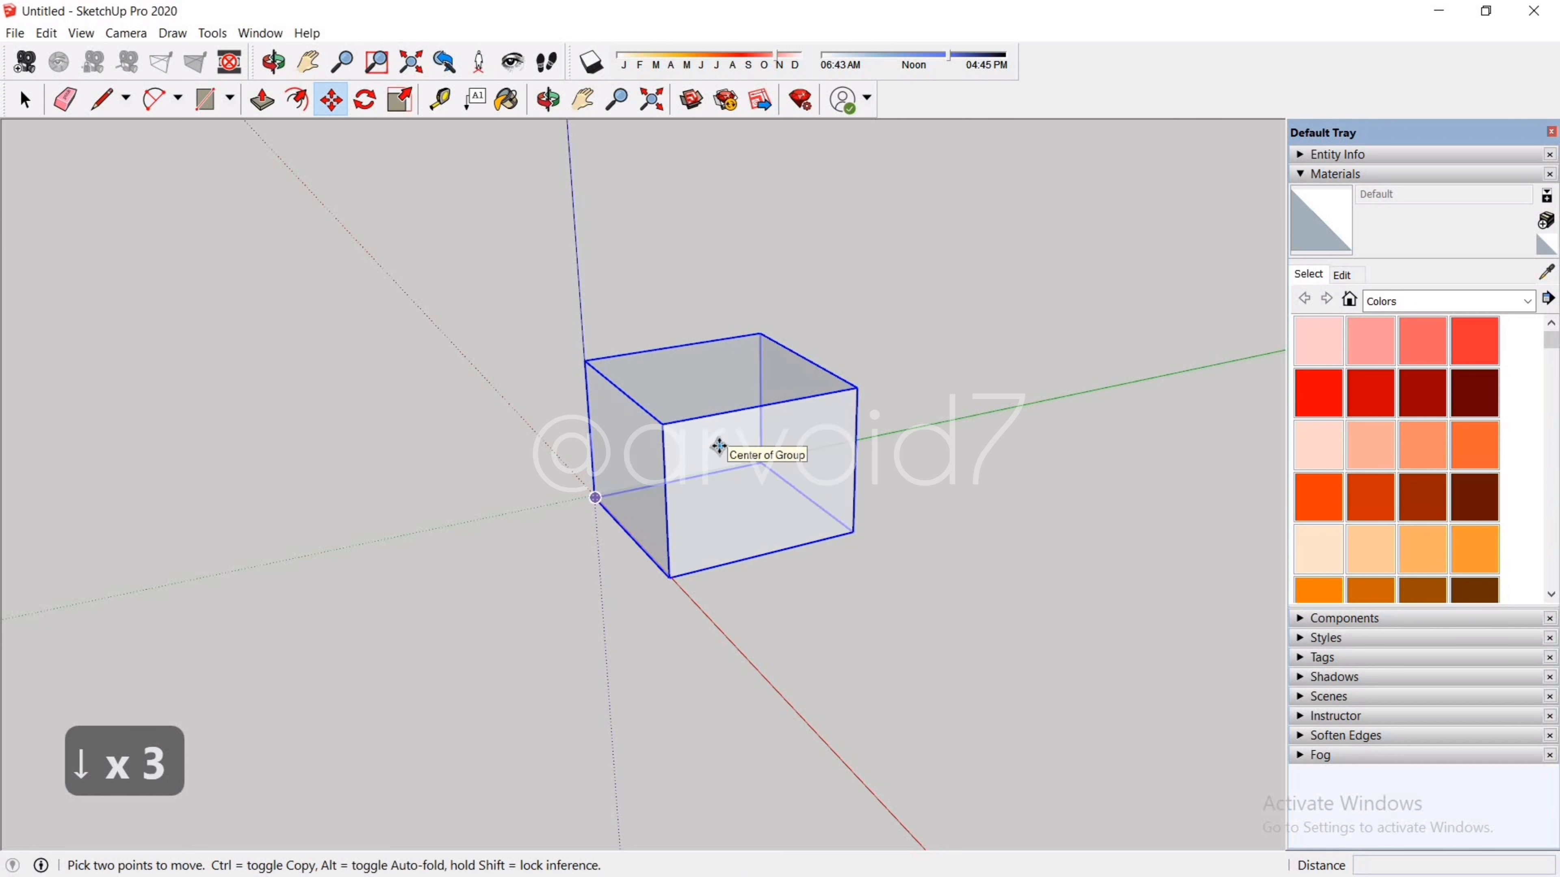
key("space")
Step: Switch the Move grips on the black chair to its centre, try moving the chair from there and cancel the move
scroll(808, 553, "down", 6)
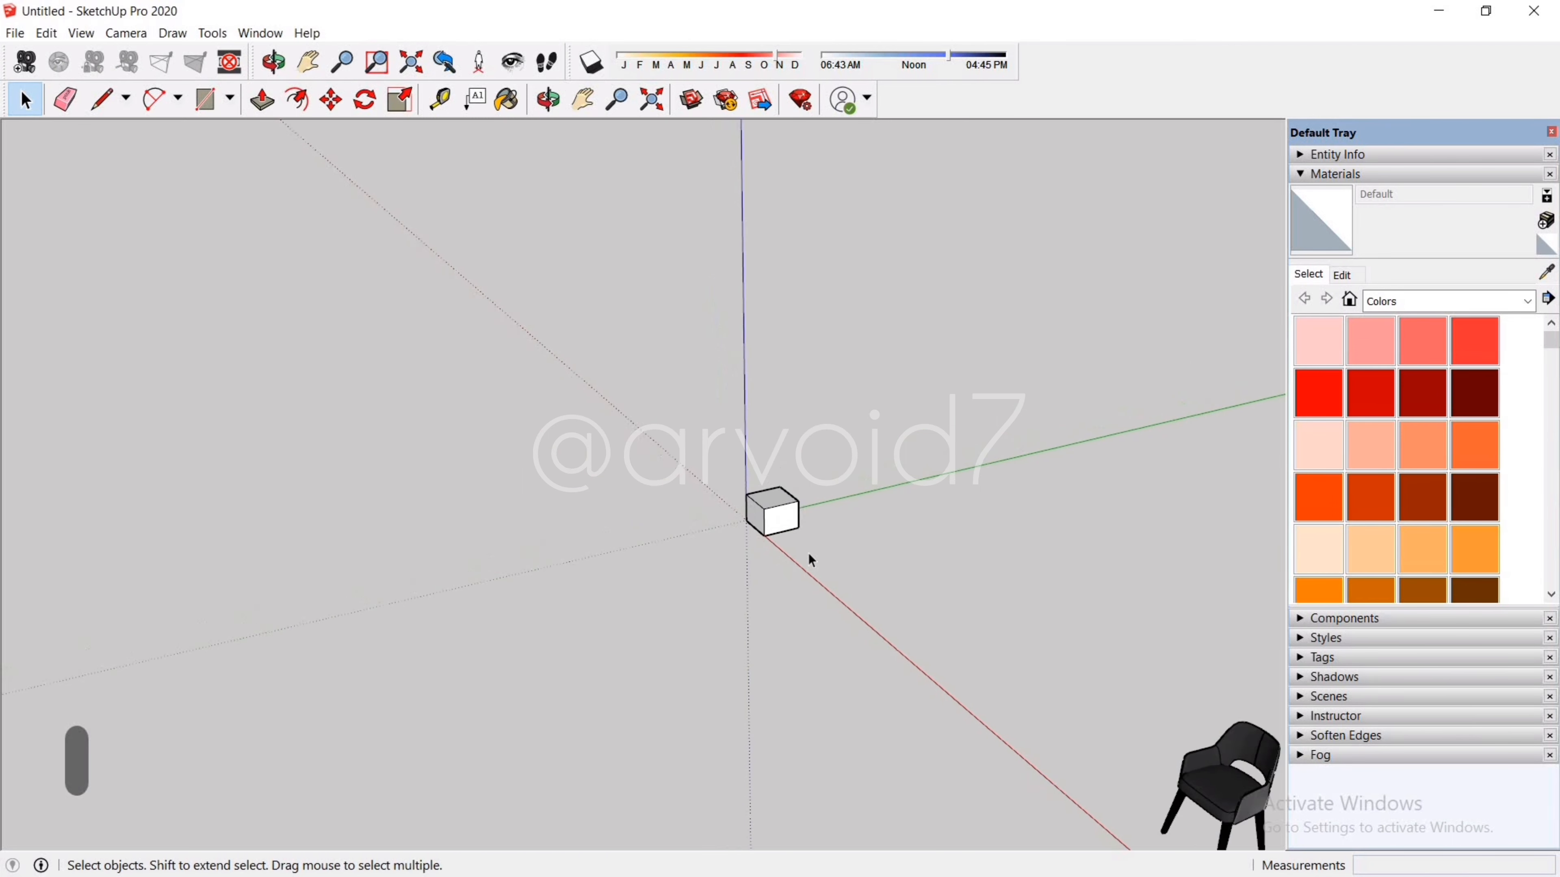
scroll(1192, 767, "up", 5)
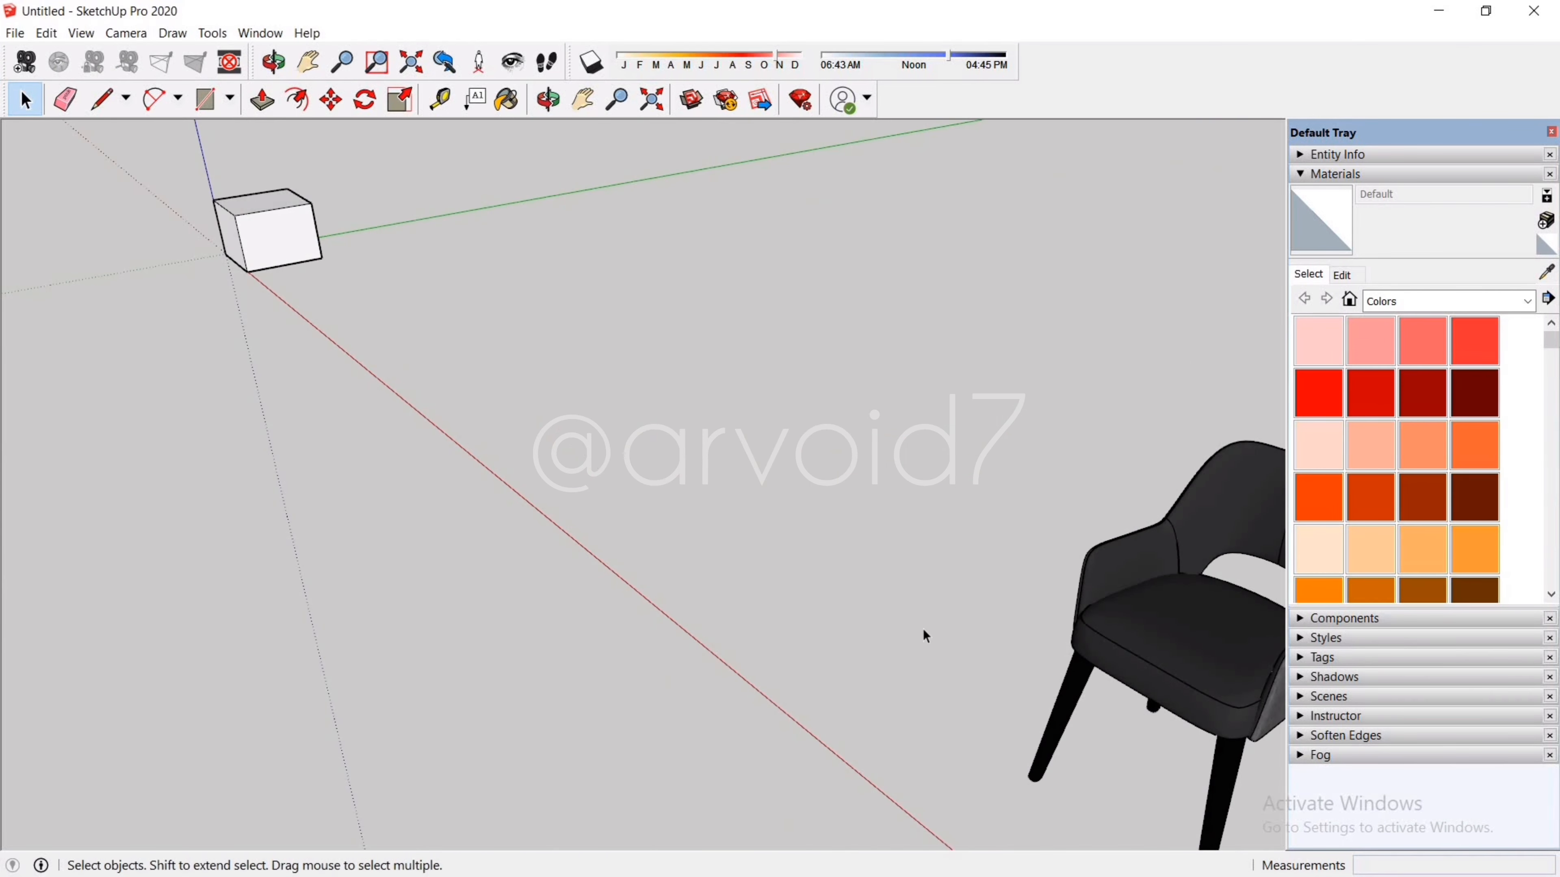
scroll(1074, 762, "down", 2)
key("m")
scroll(1032, 694, "up", 3)
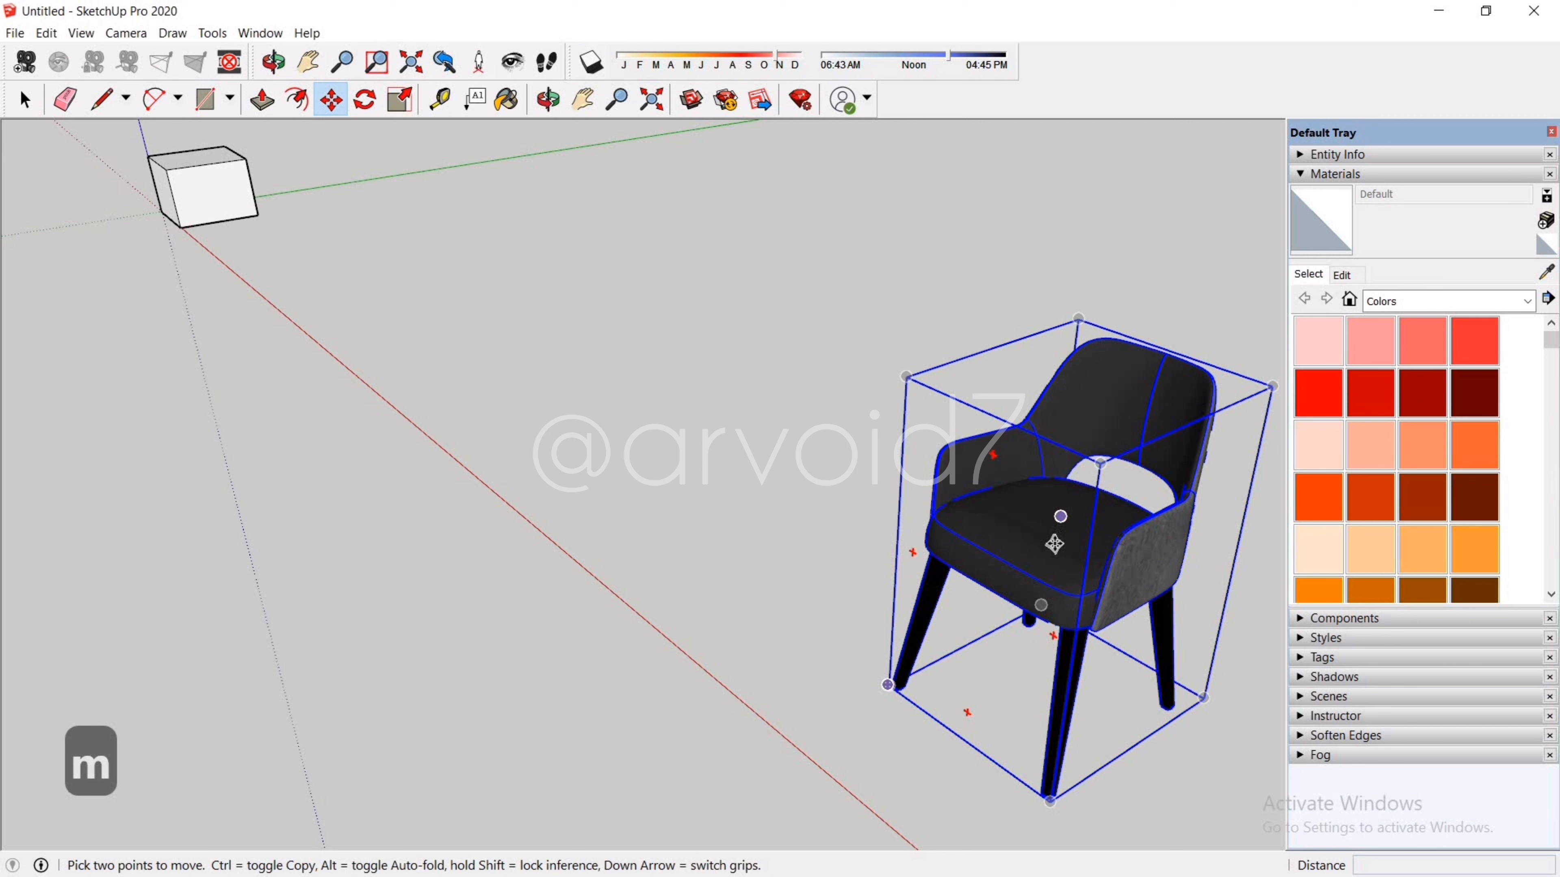
key("Down")
key("Down")
key("Down")
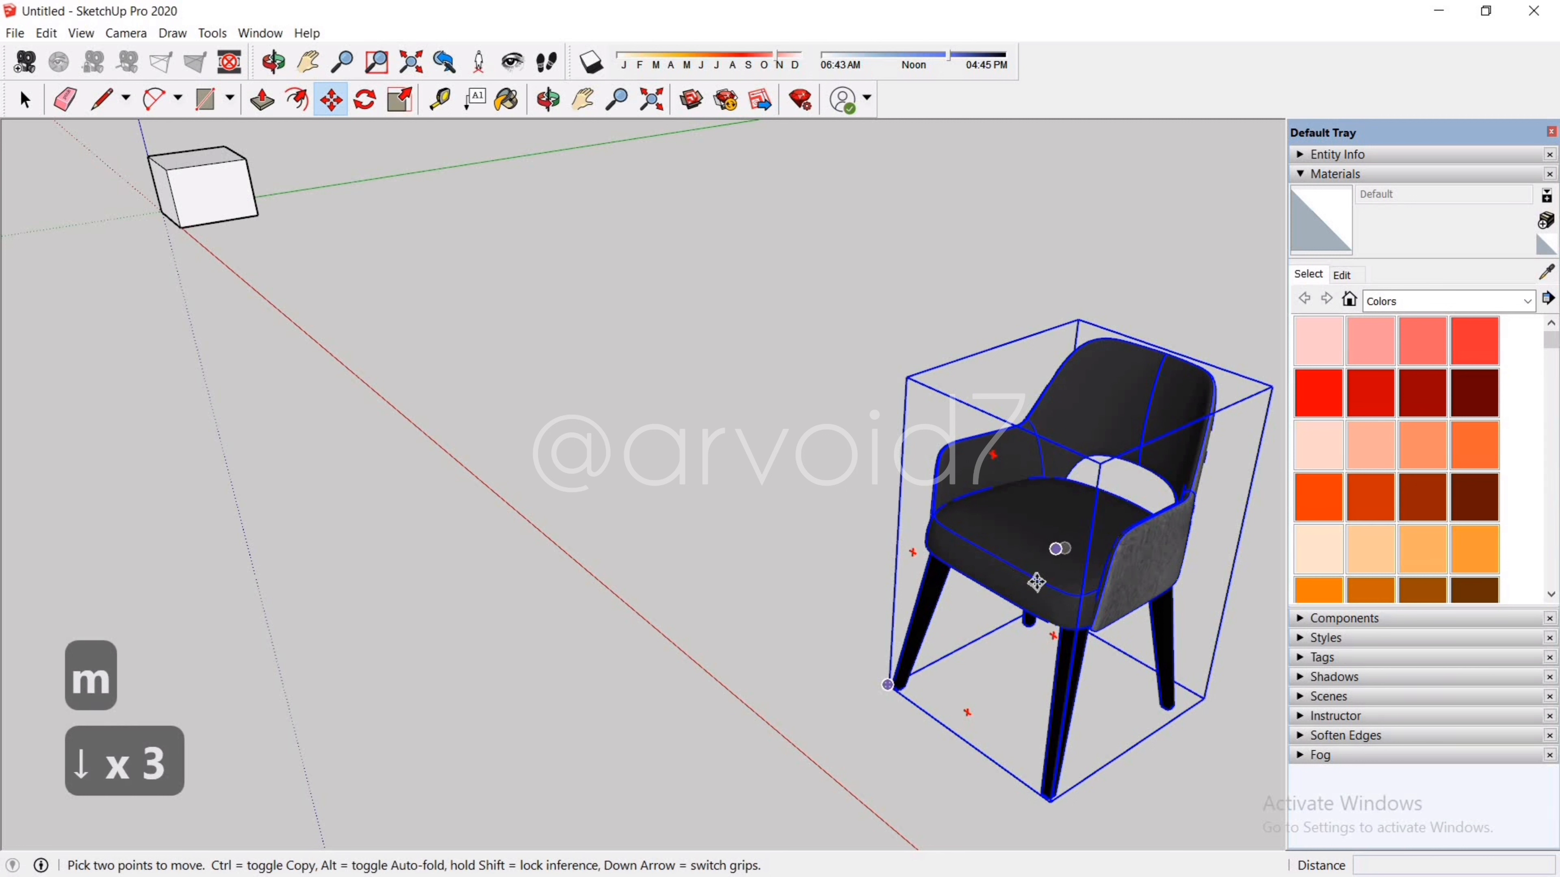
left_click(1063, 547)
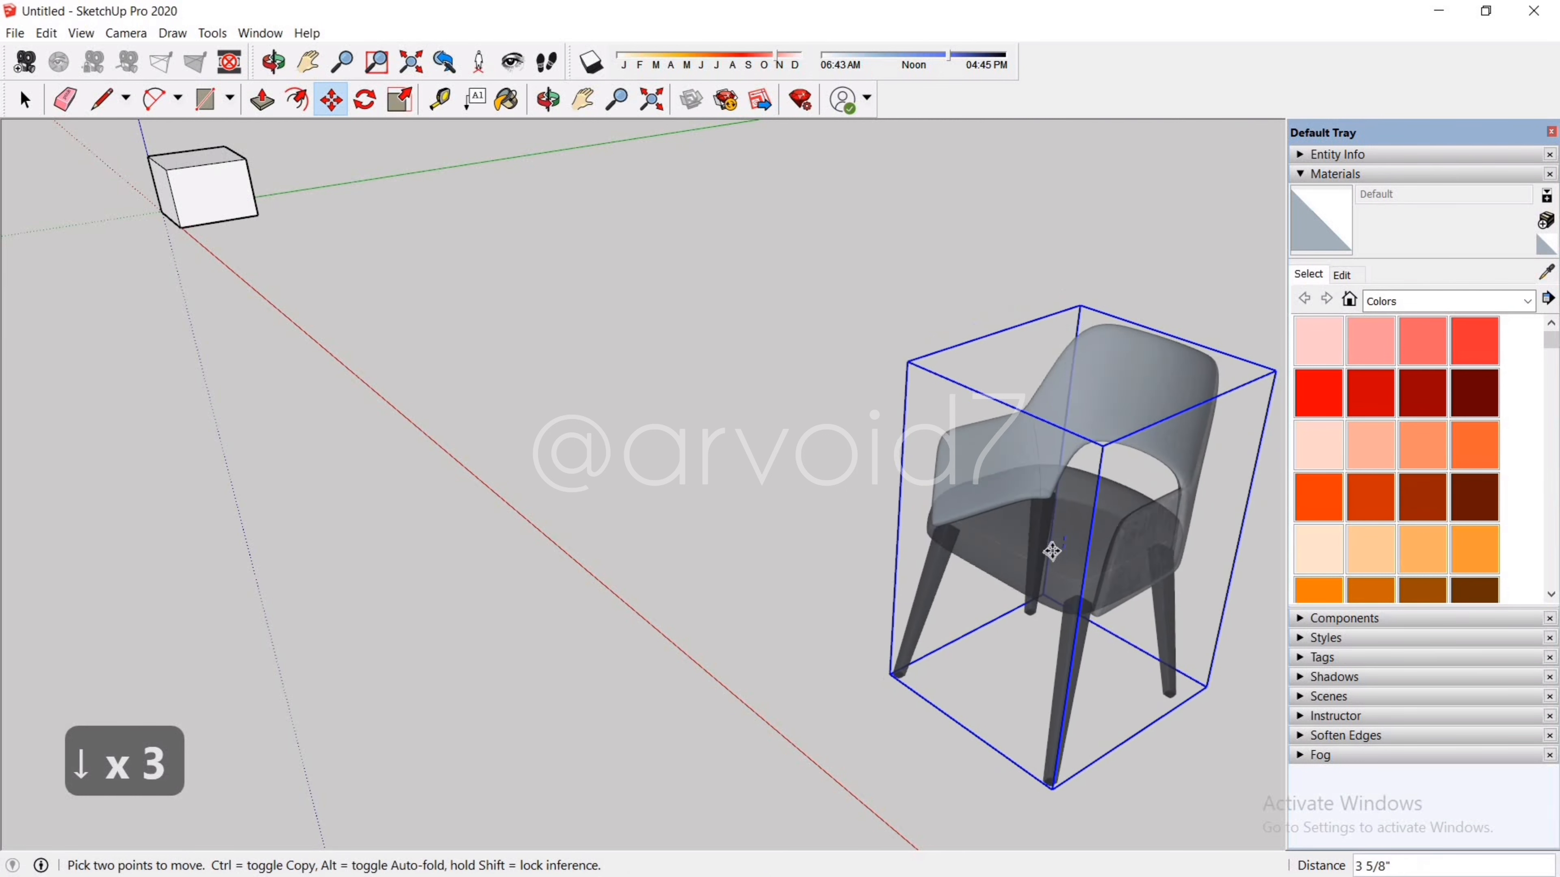
key("Escape")
Step: Delete the black chair, keeping only the grouped box in the model
scroll(759, 604, "down", 4)
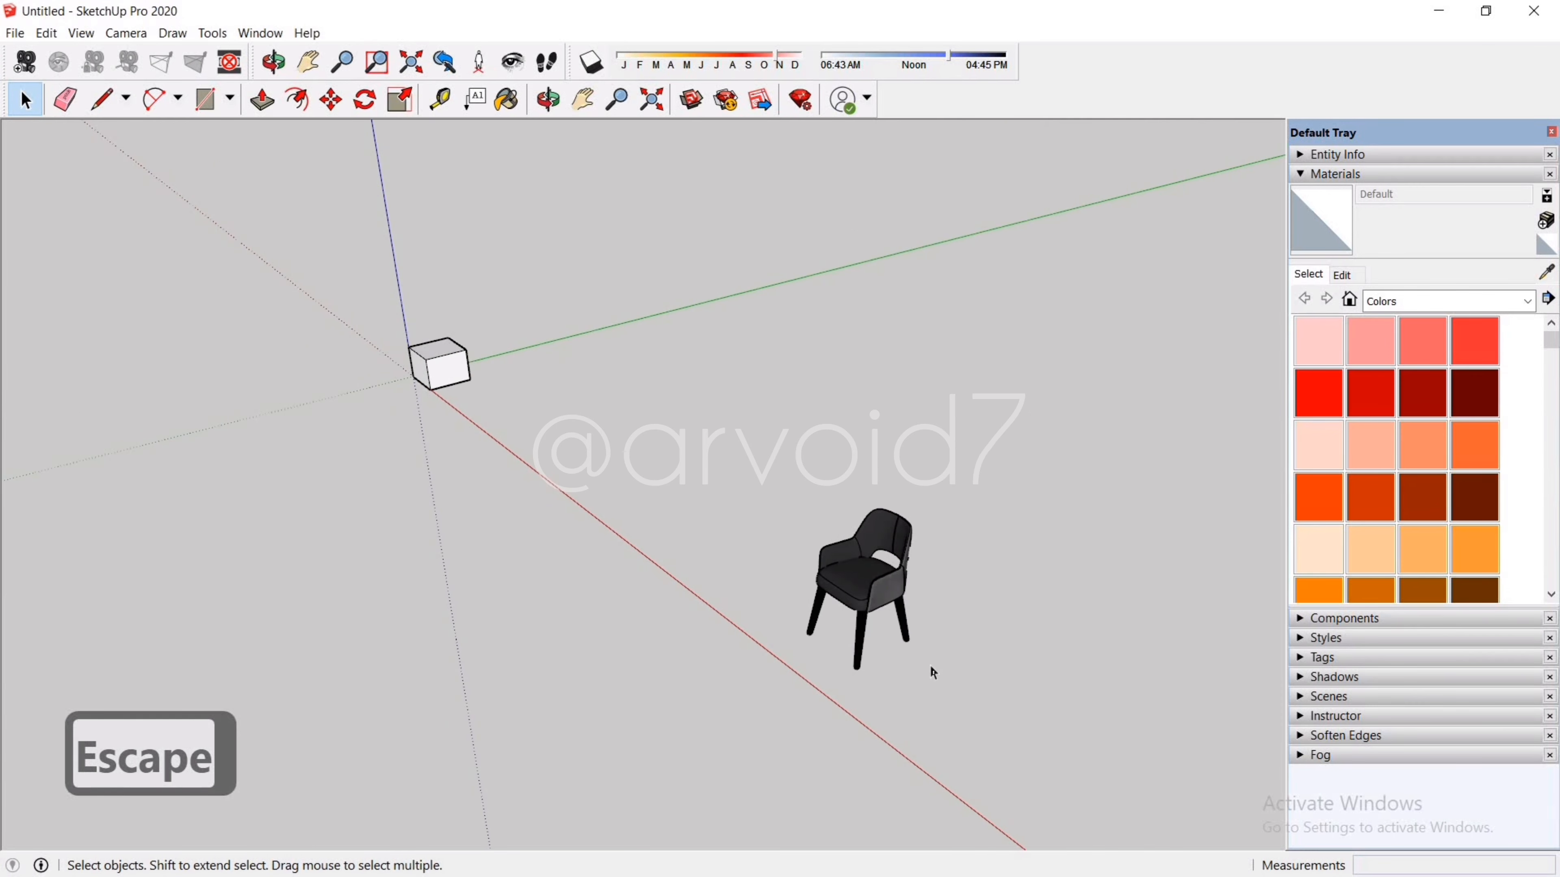
key("Delete")
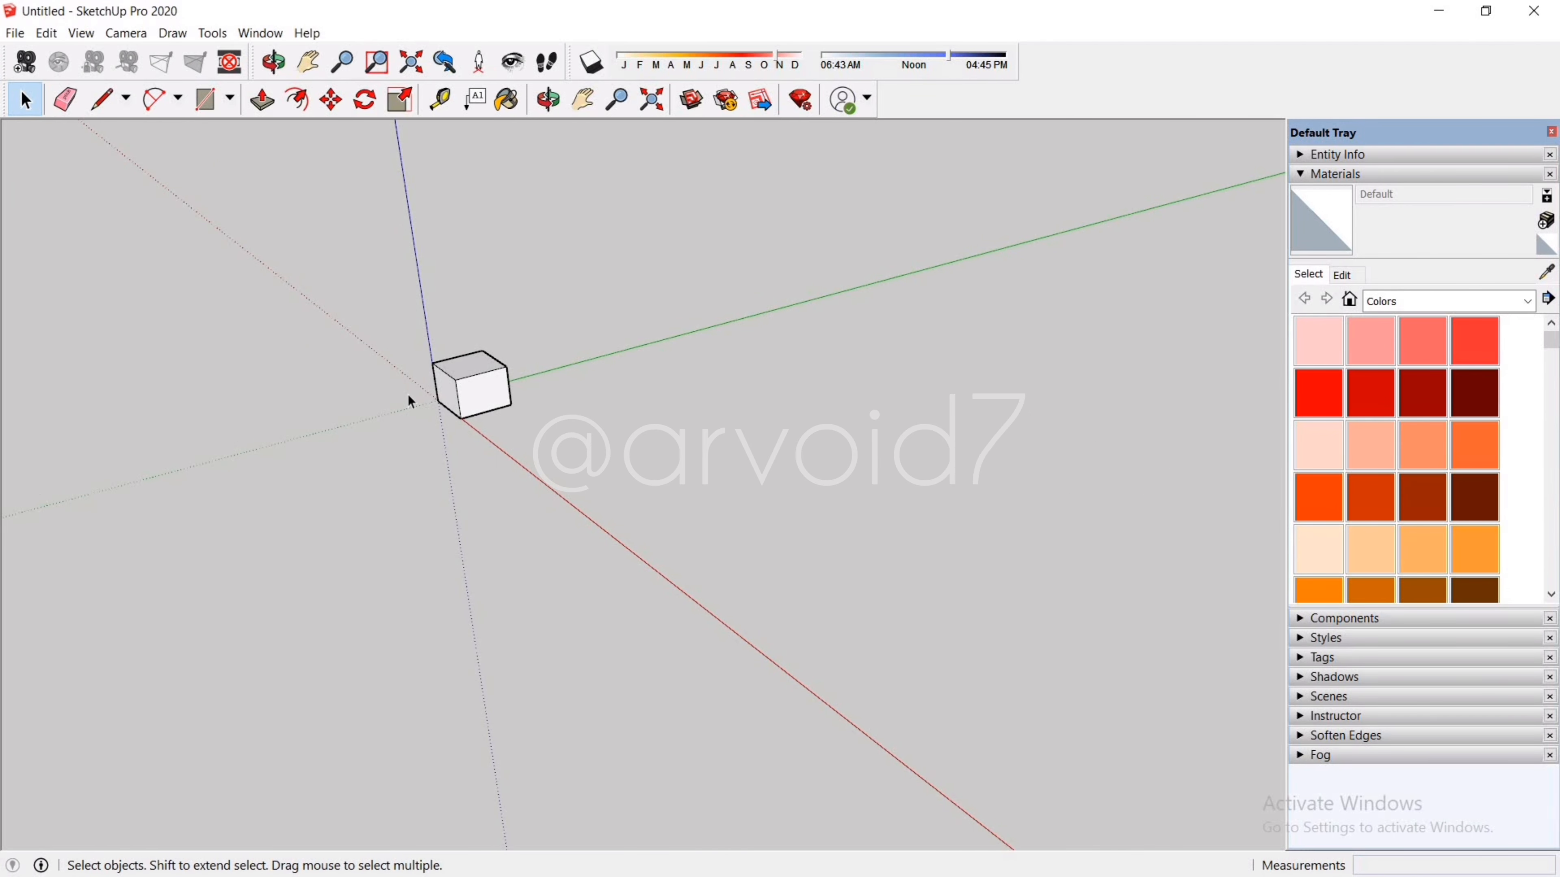
scroll(410, 401, "up", 5)
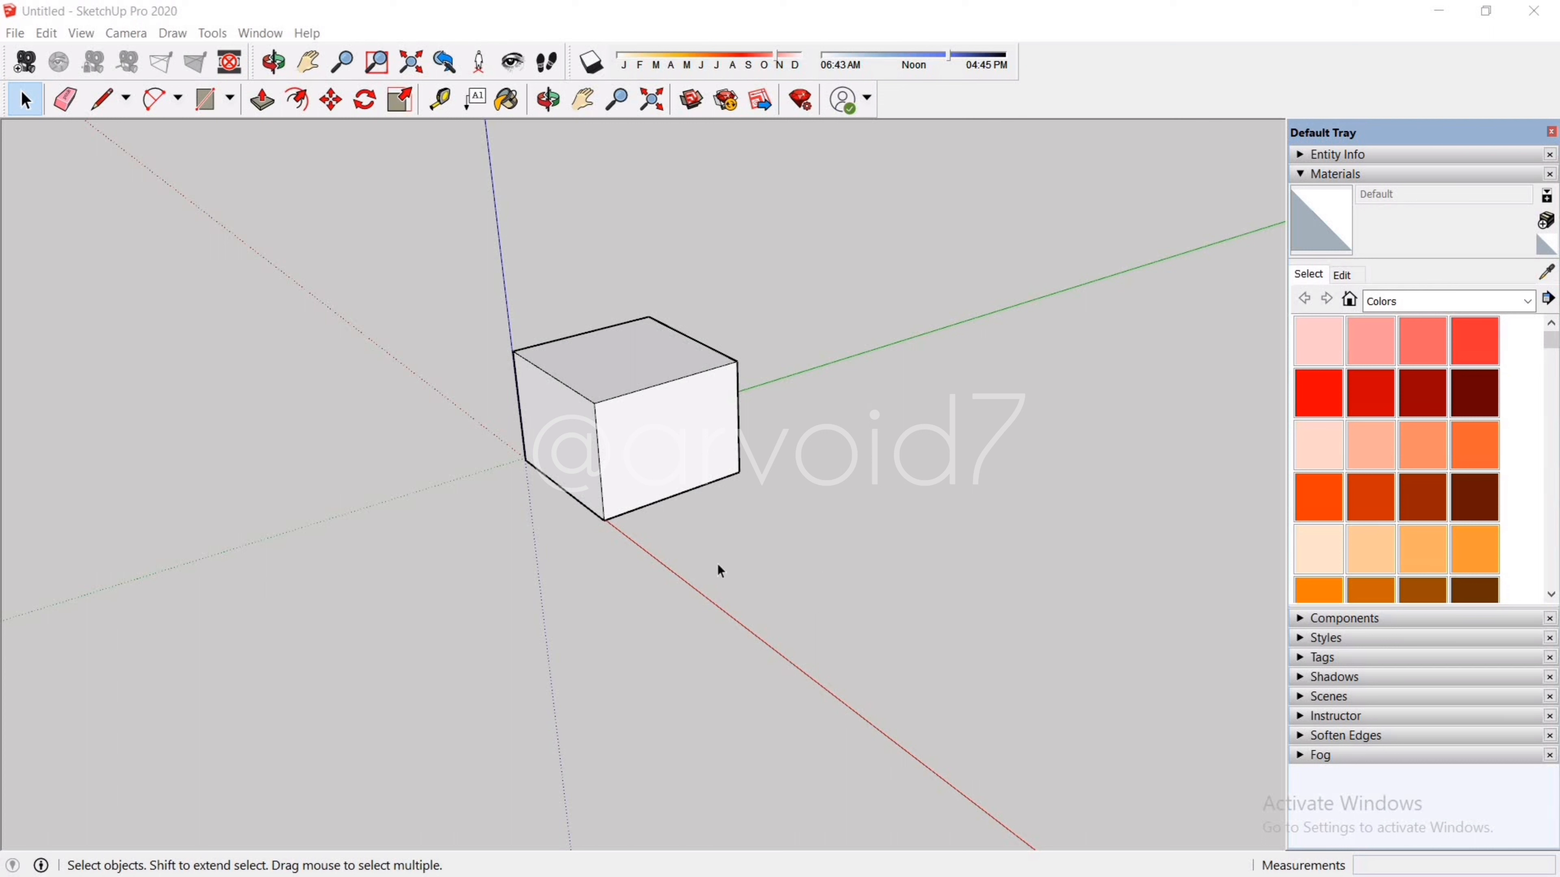
Step: Copy the grouped box by its origin corner along the green axis, and copy that copy farther along the same axis
key("m")
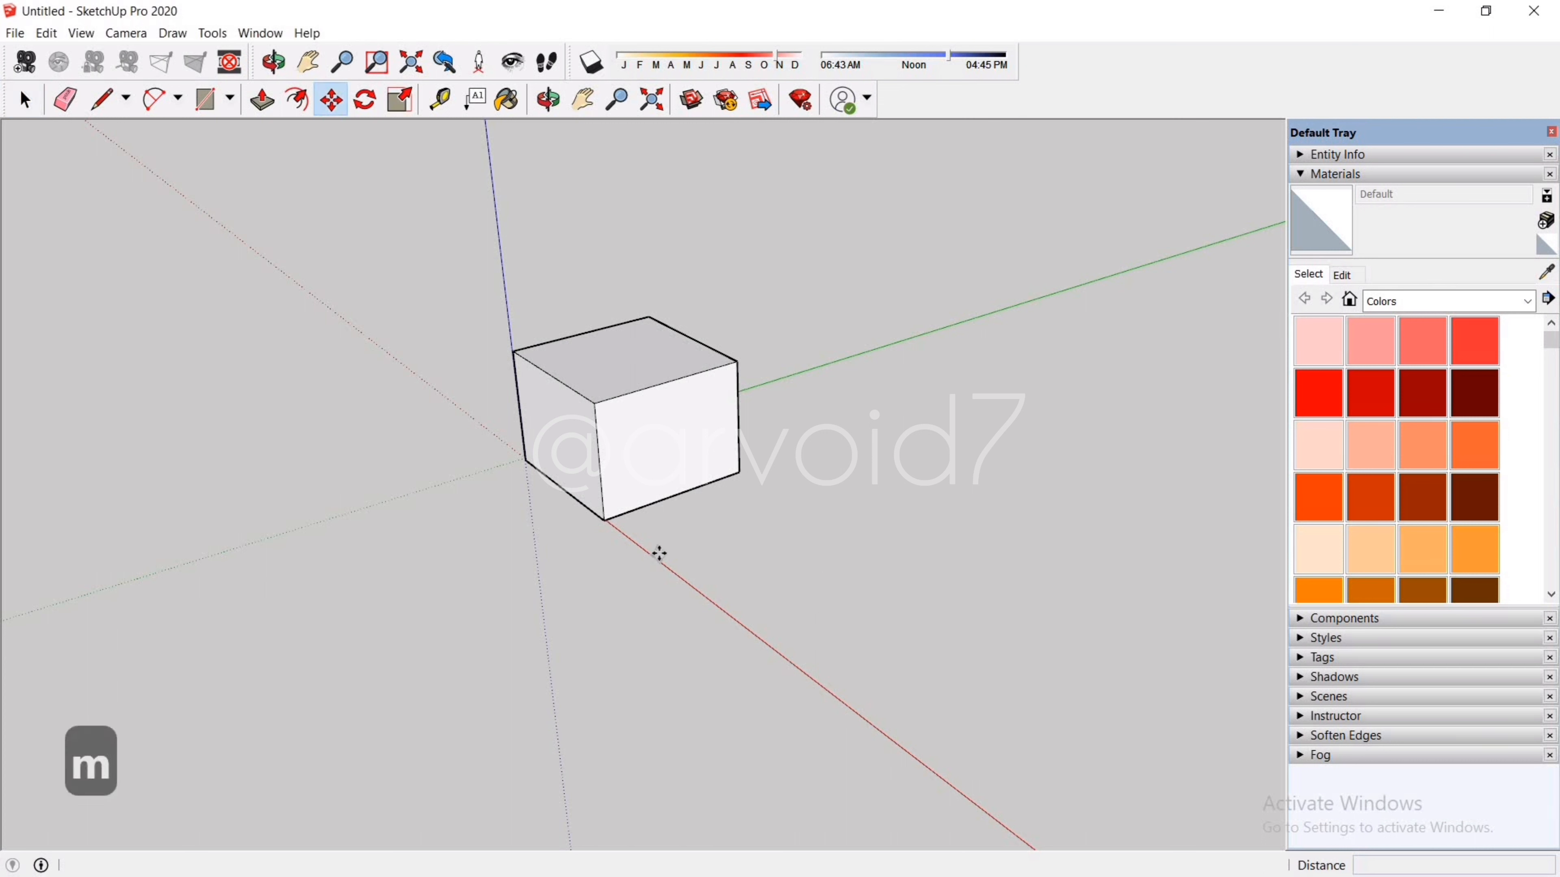
left_click(540, 445)
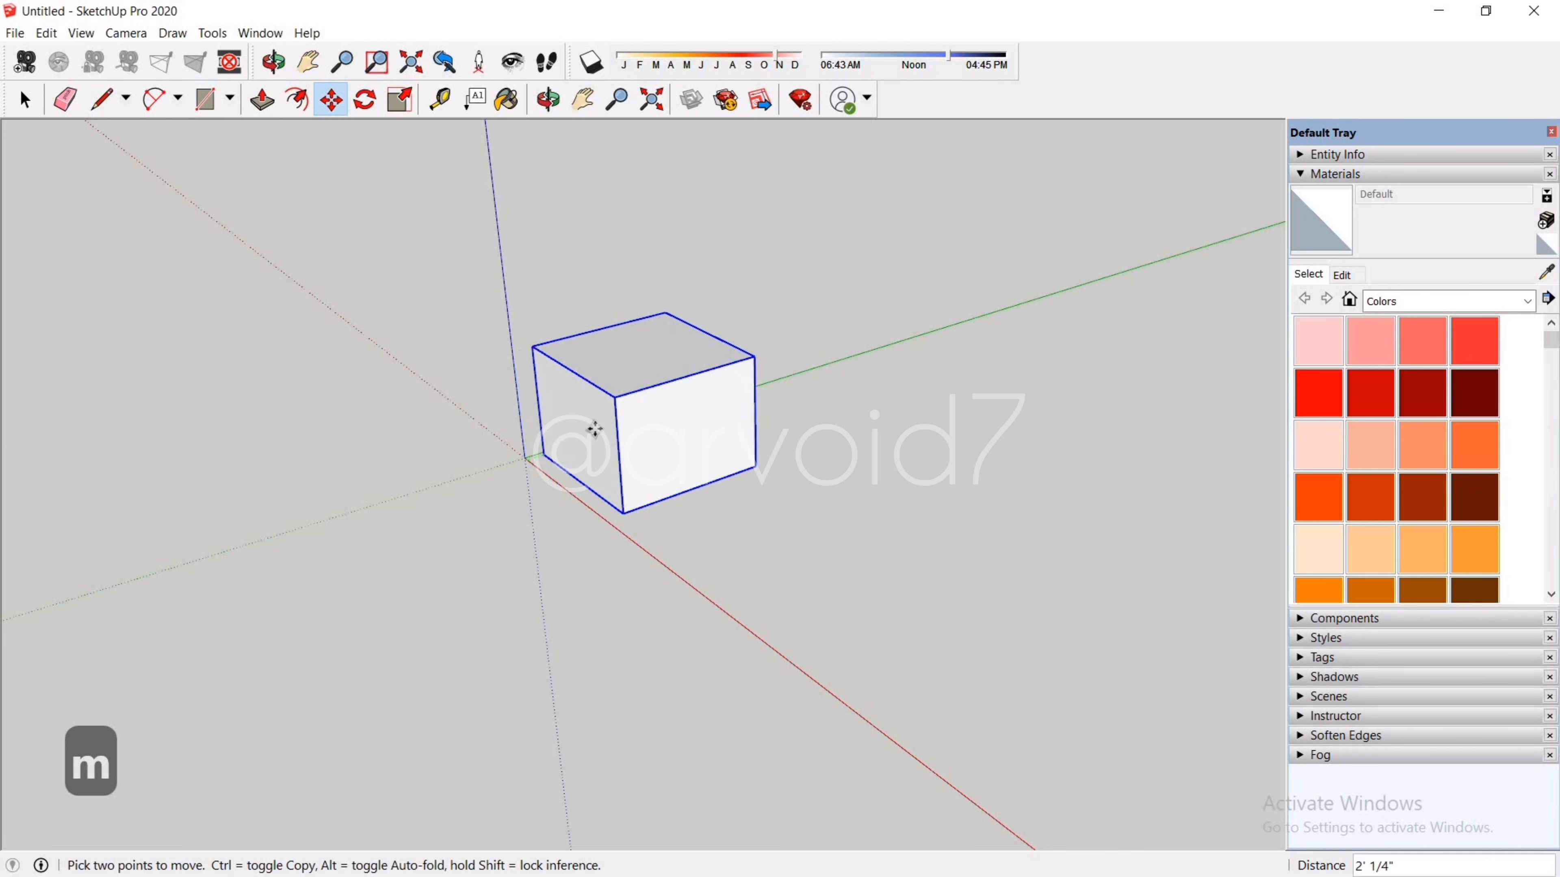
key("ctrl")
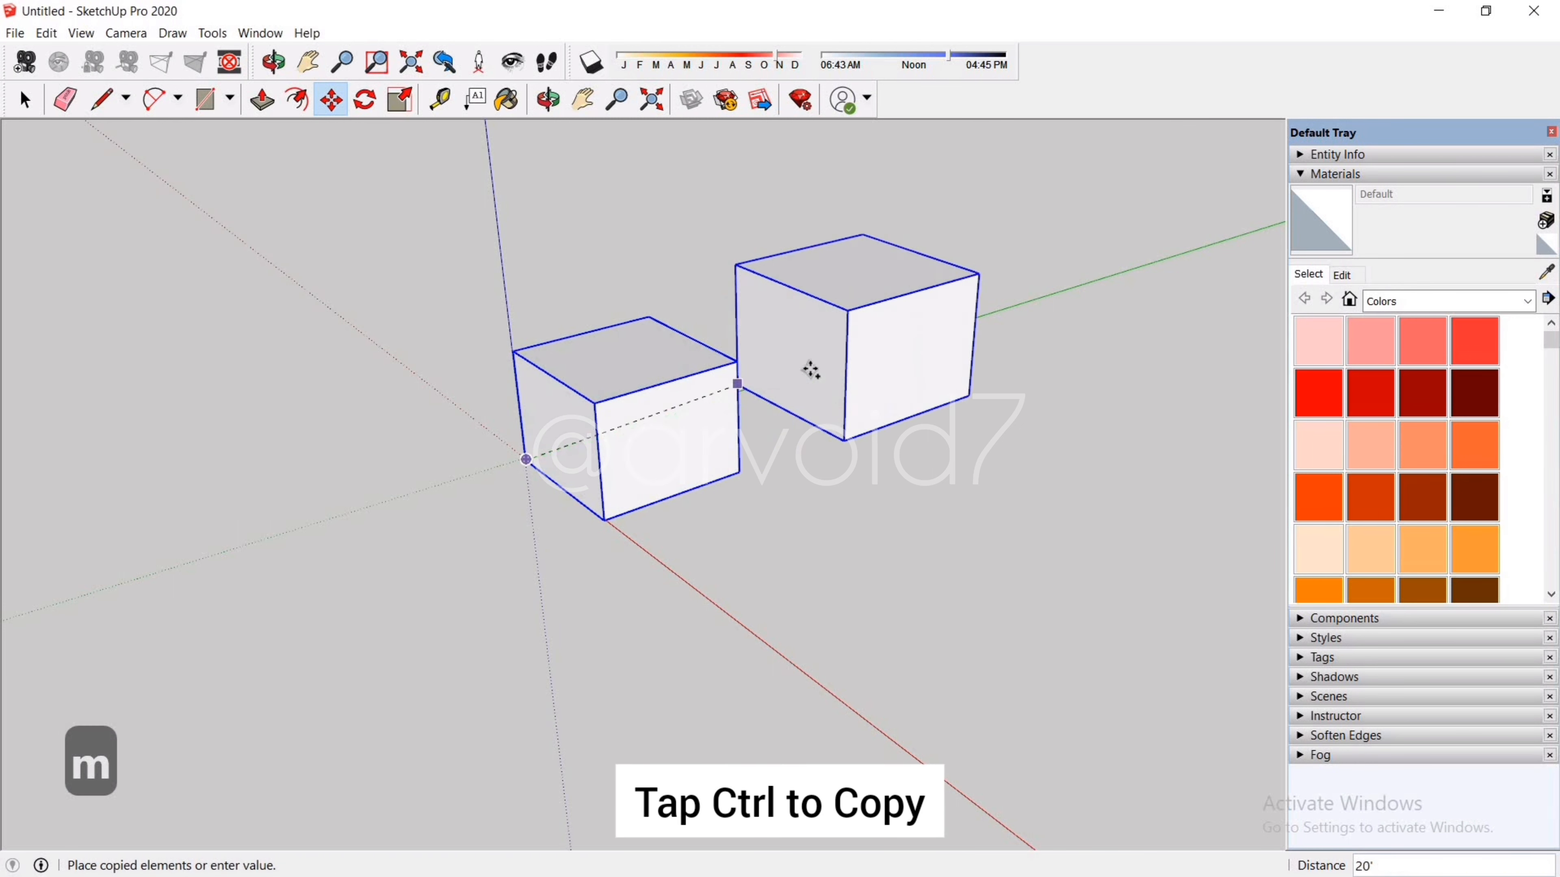
left_click(822, 362)
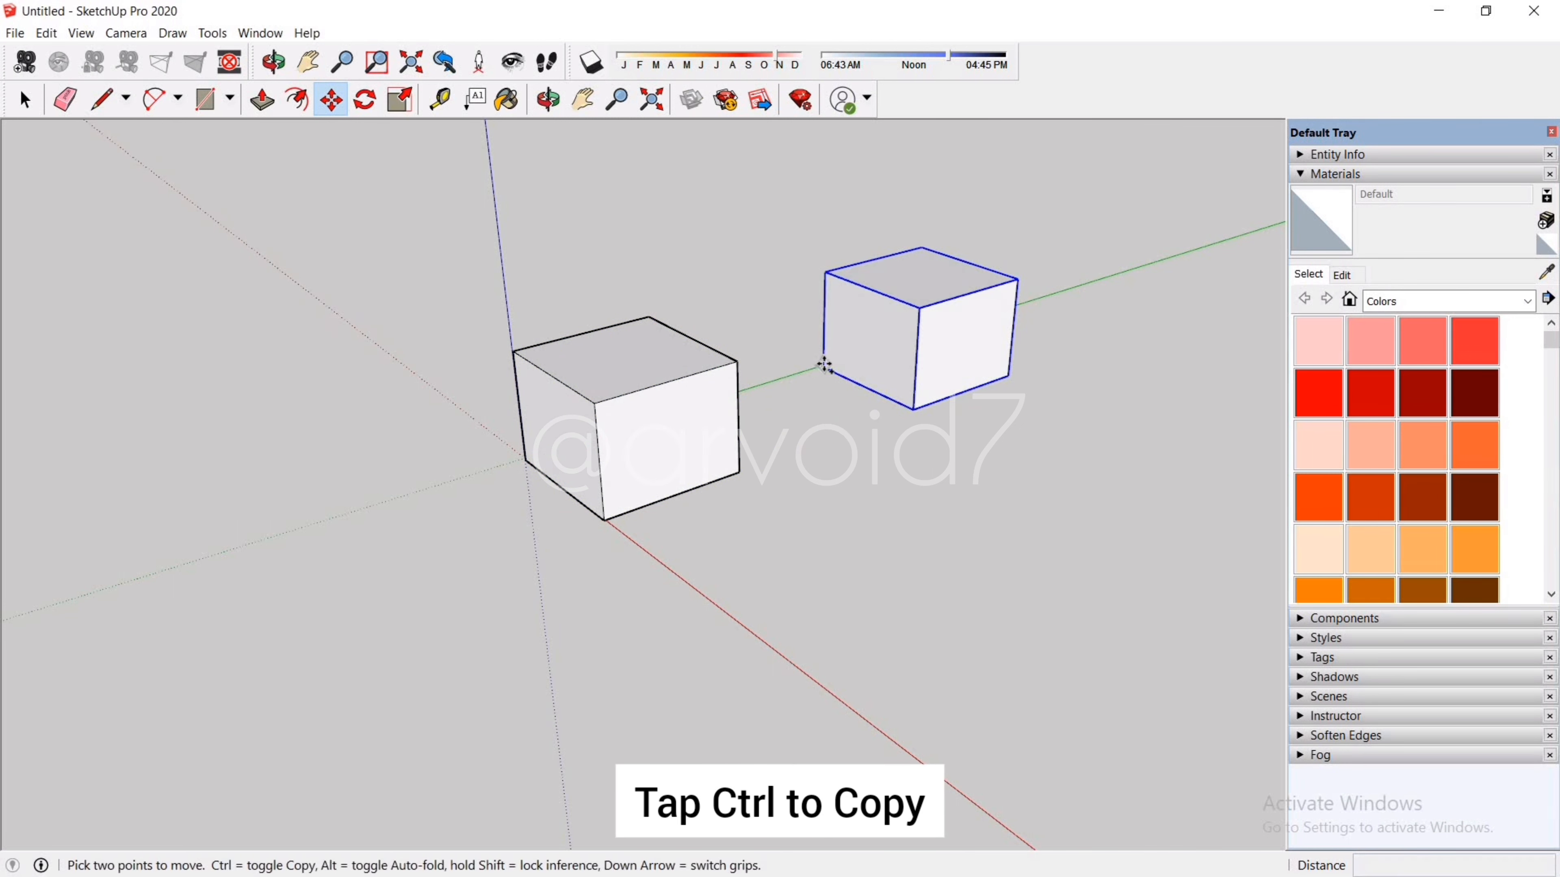
left_click(821, 362)
left_click(1096, 279)
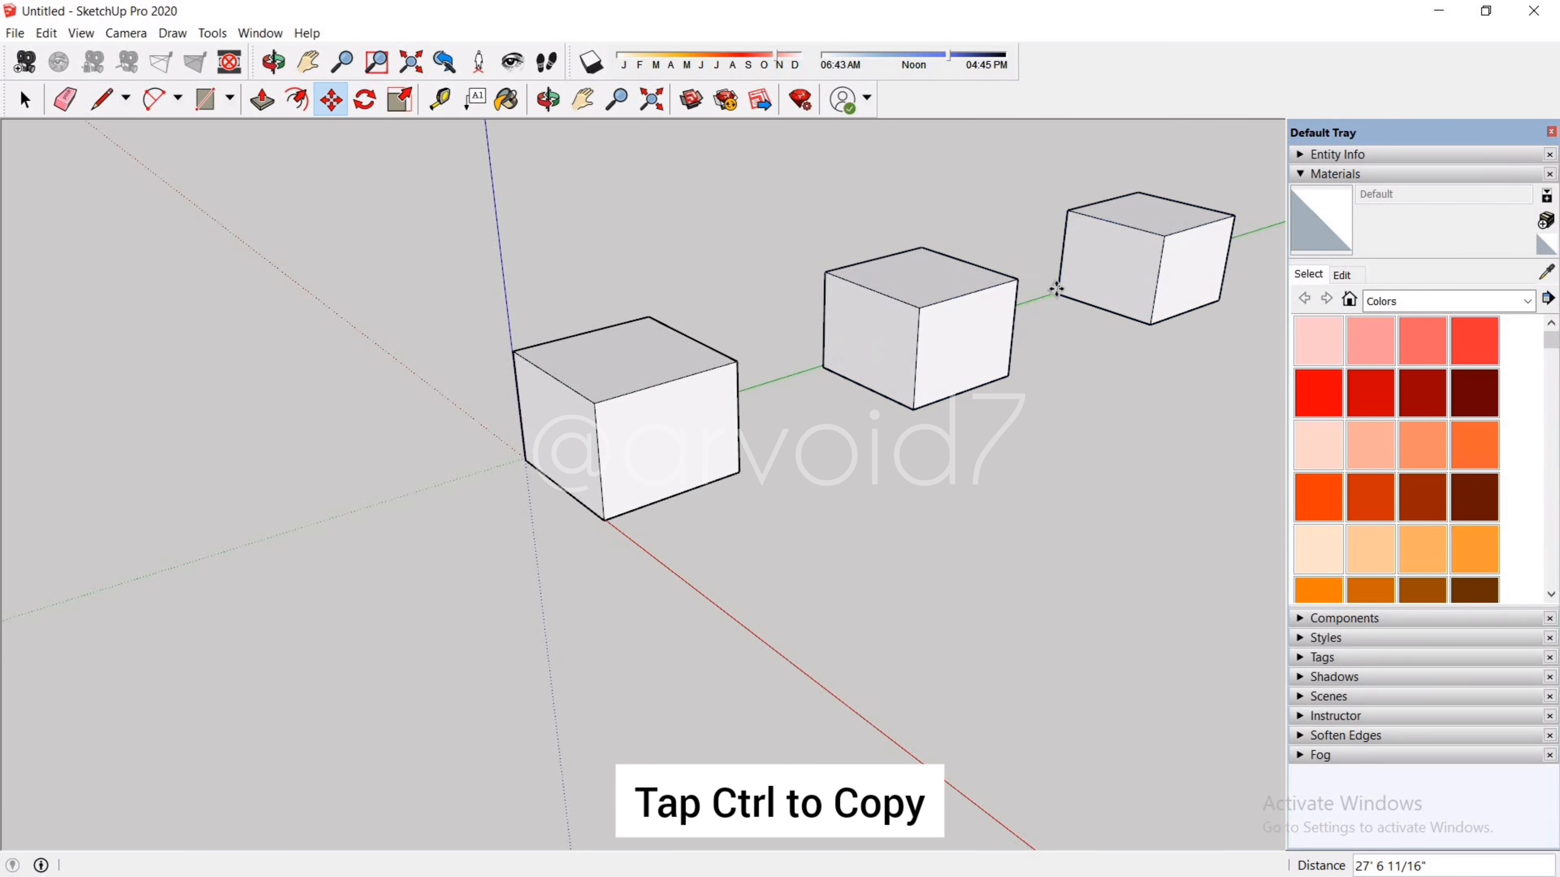
Step: Undo both box copies and return to the Select tool
key("Escape")
key("ctrl+z")
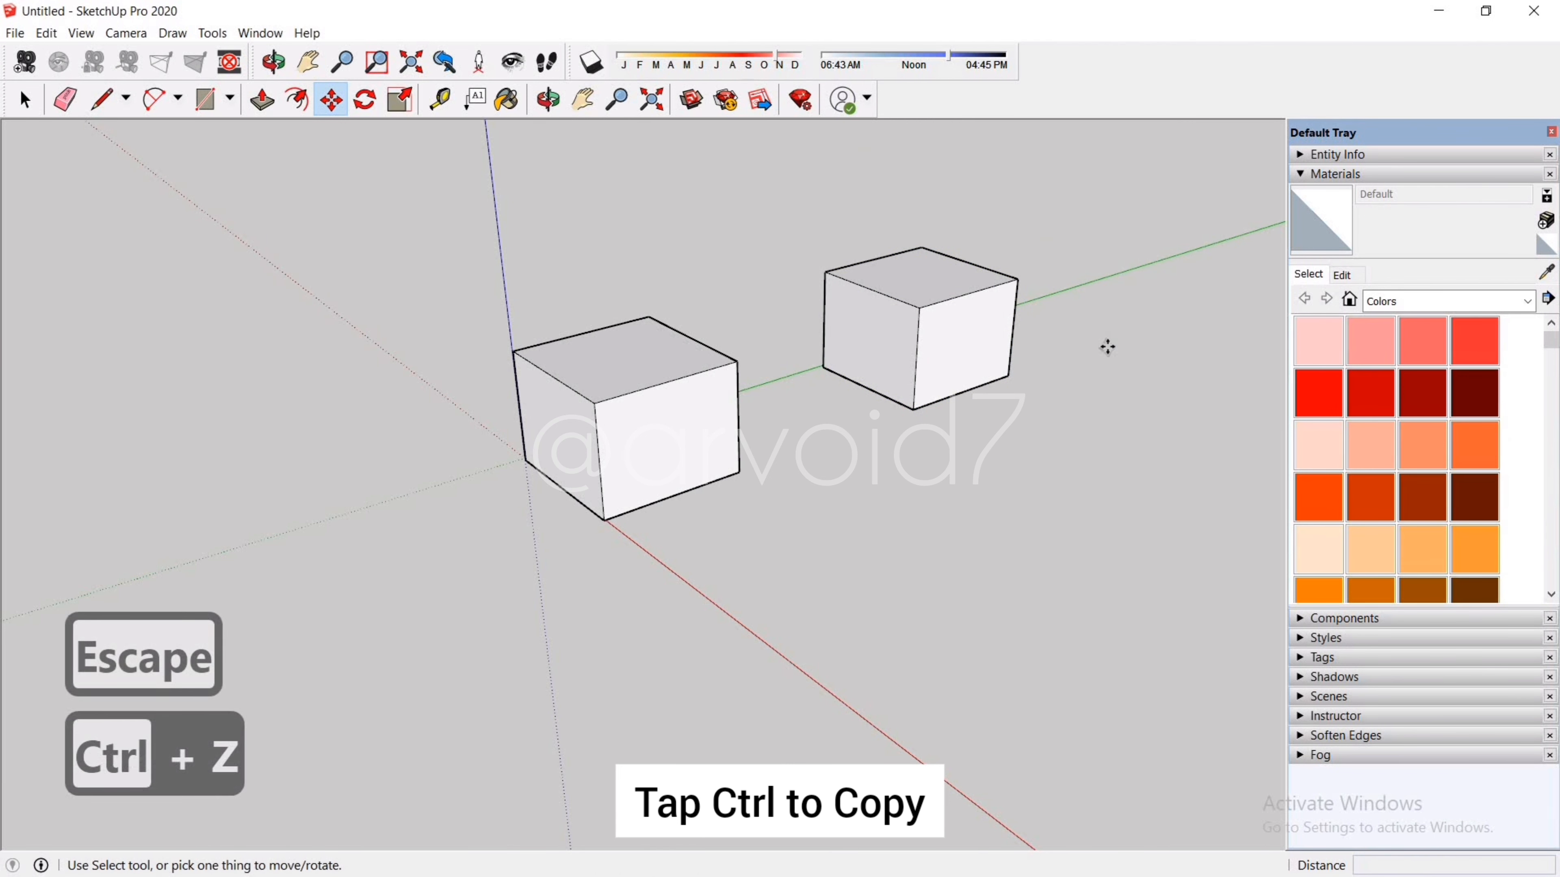
key("ctrl+z")
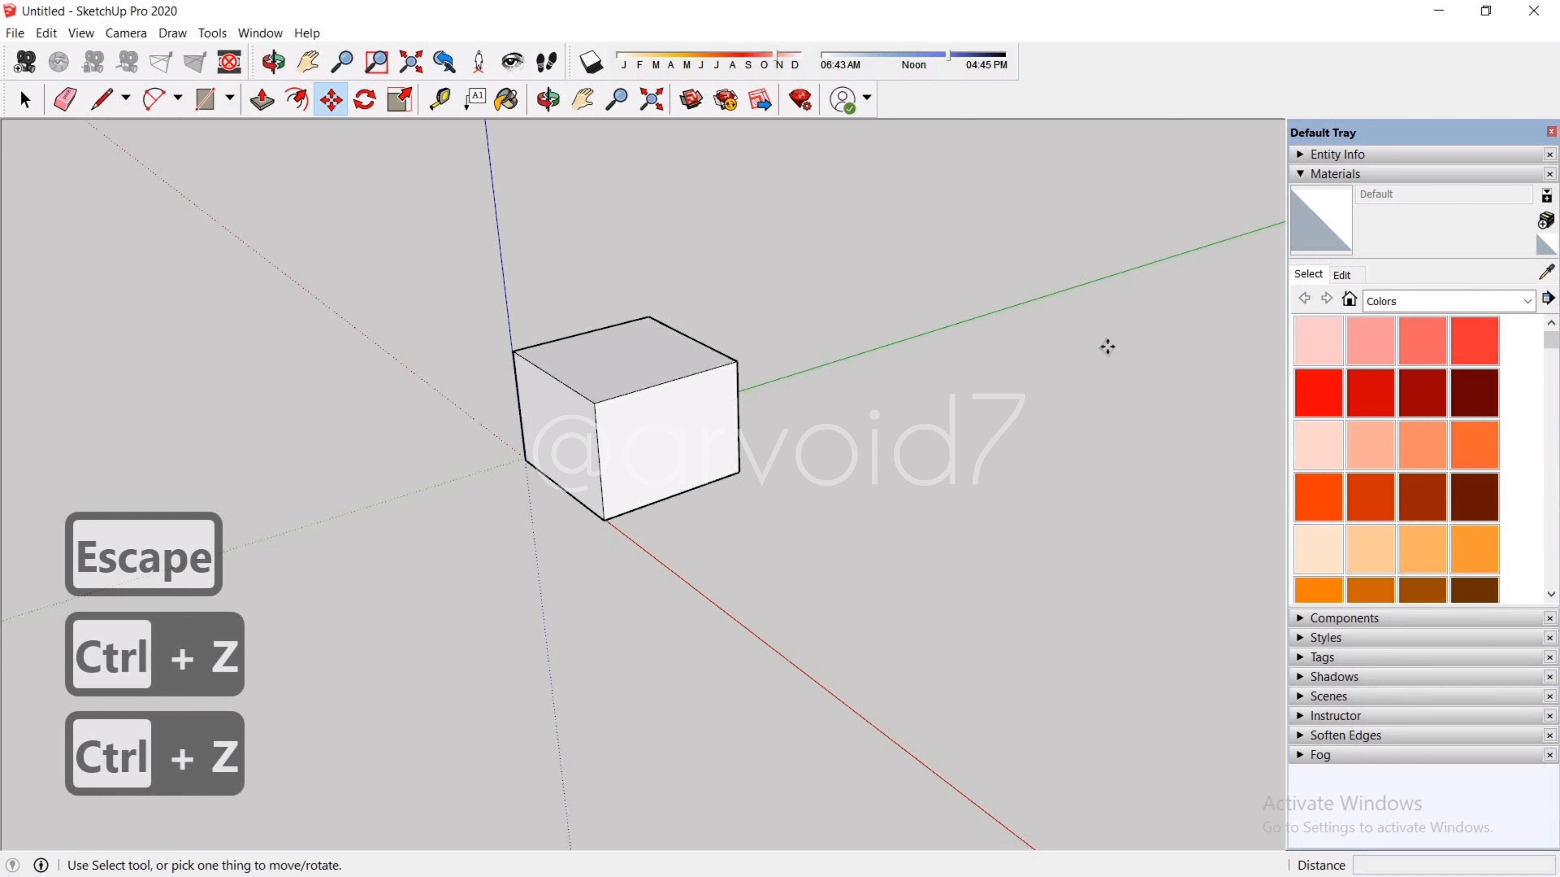
key("space")
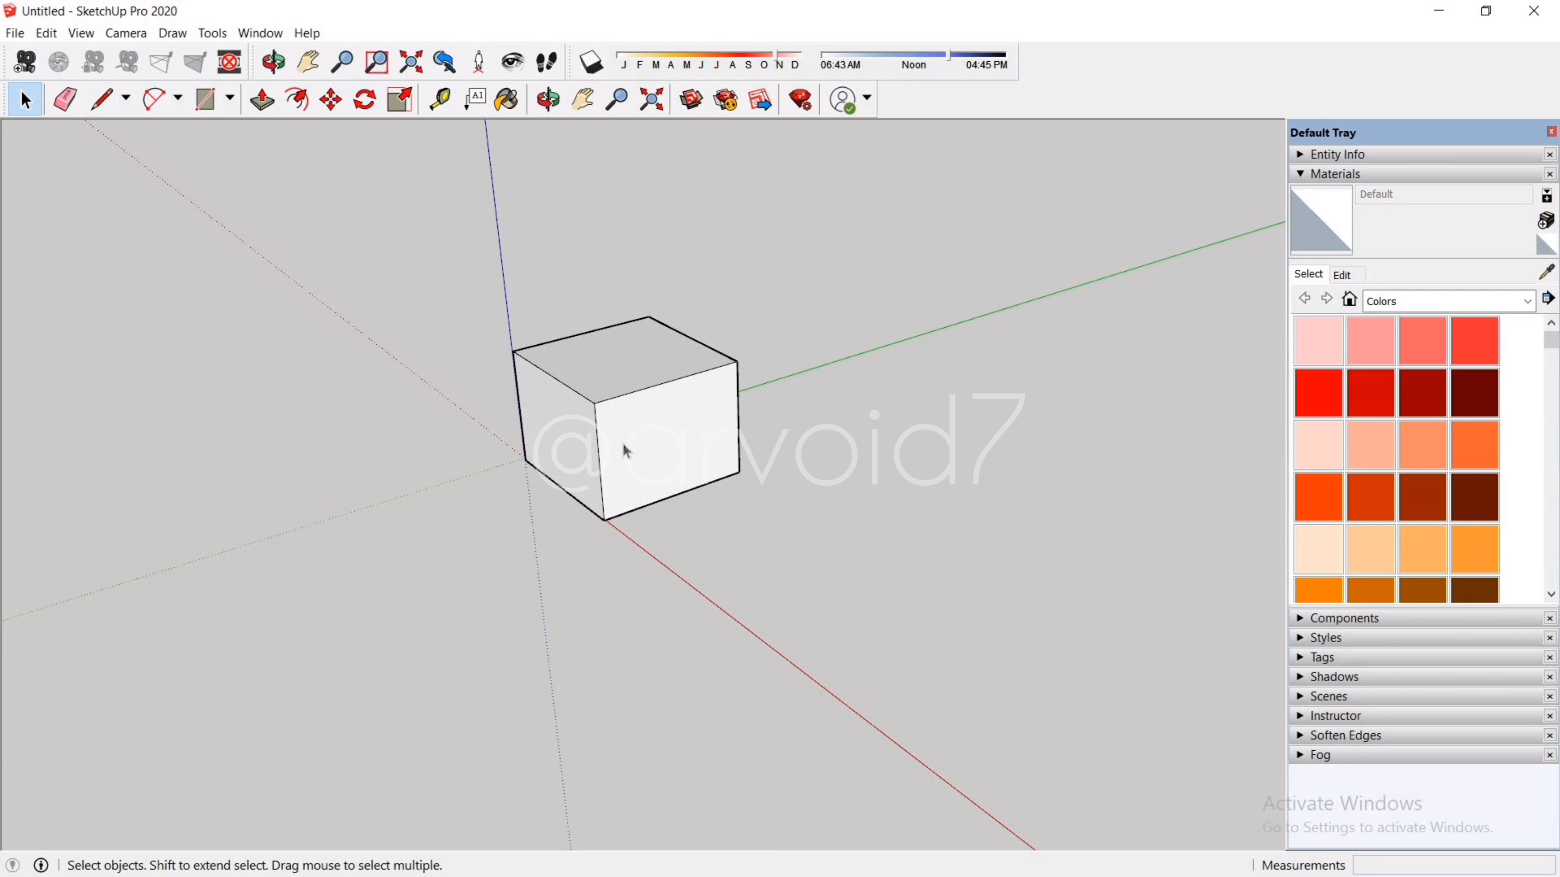
Step: Copy the grouped box from its origin corner 20' along the green axis
key("m")
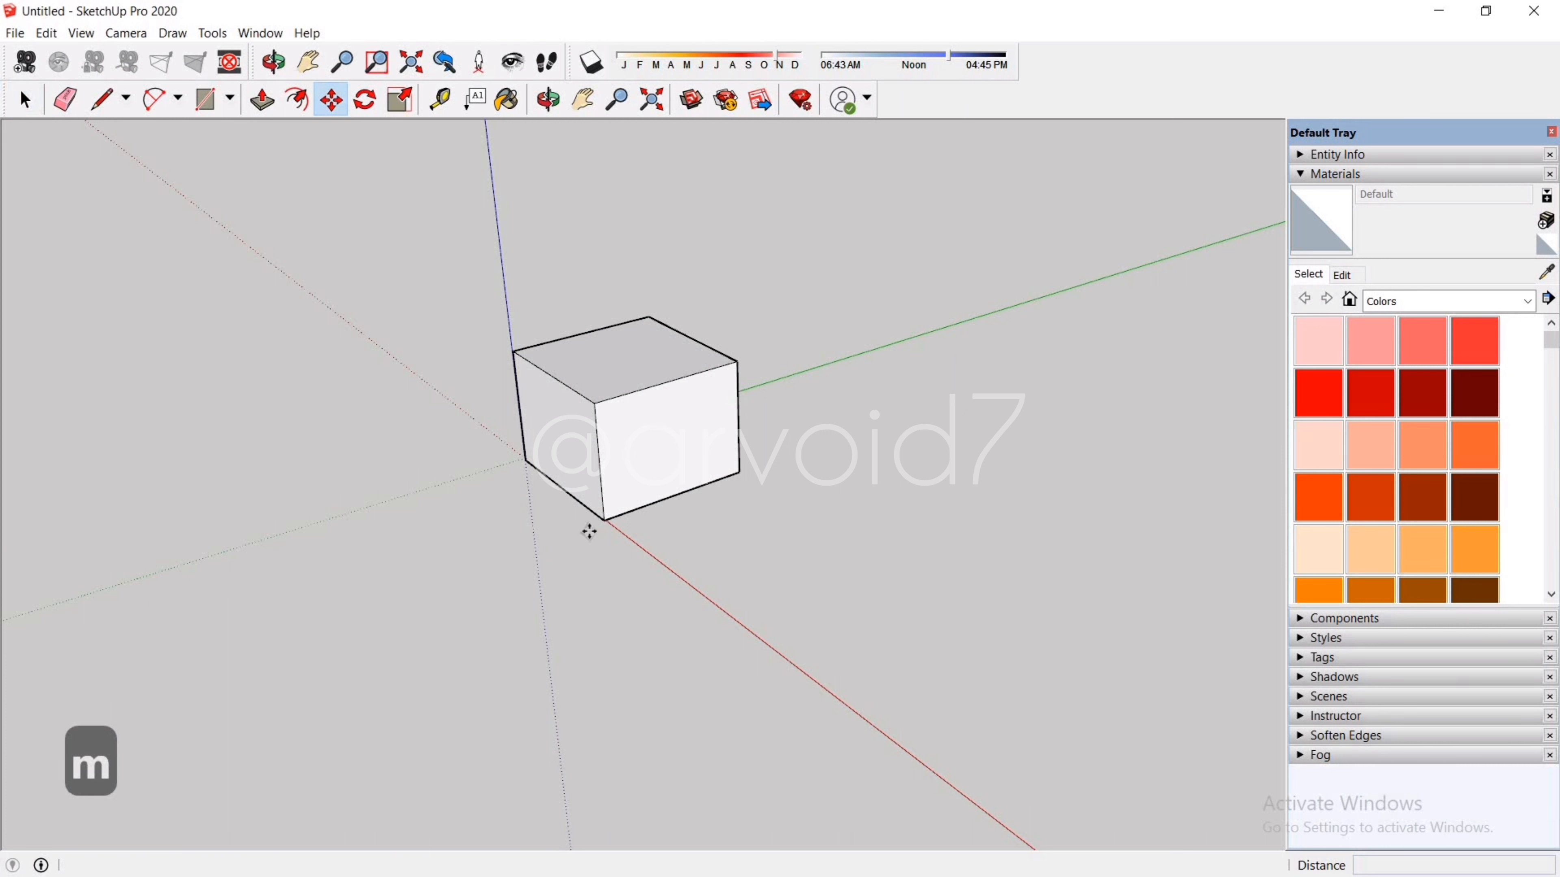
left_click(525, 460)
key("ctrl")
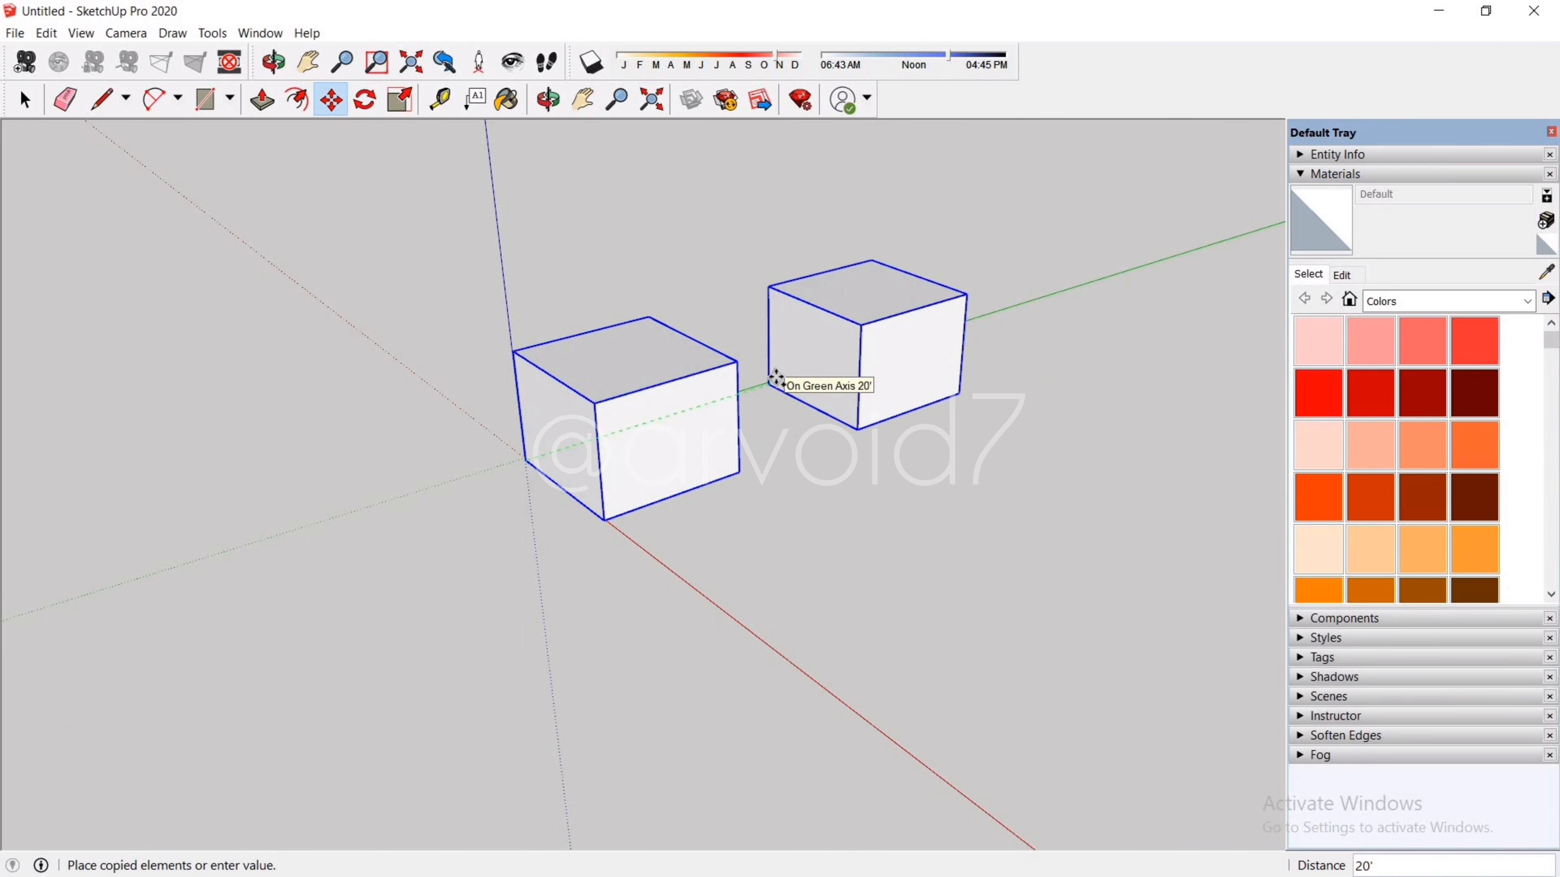
type("20")
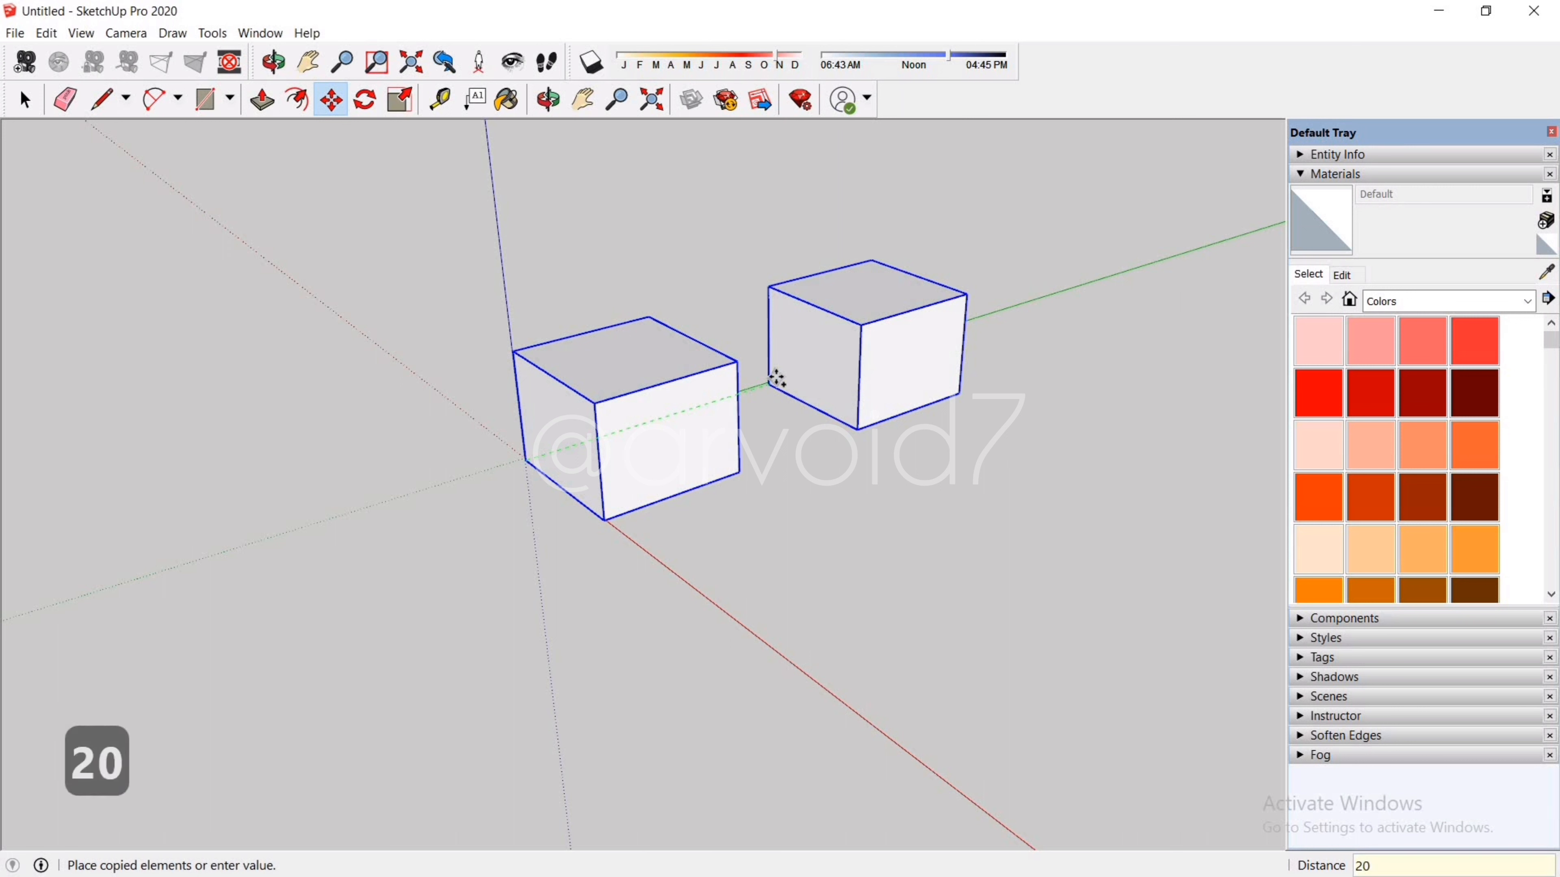
type("'")
key("Return")
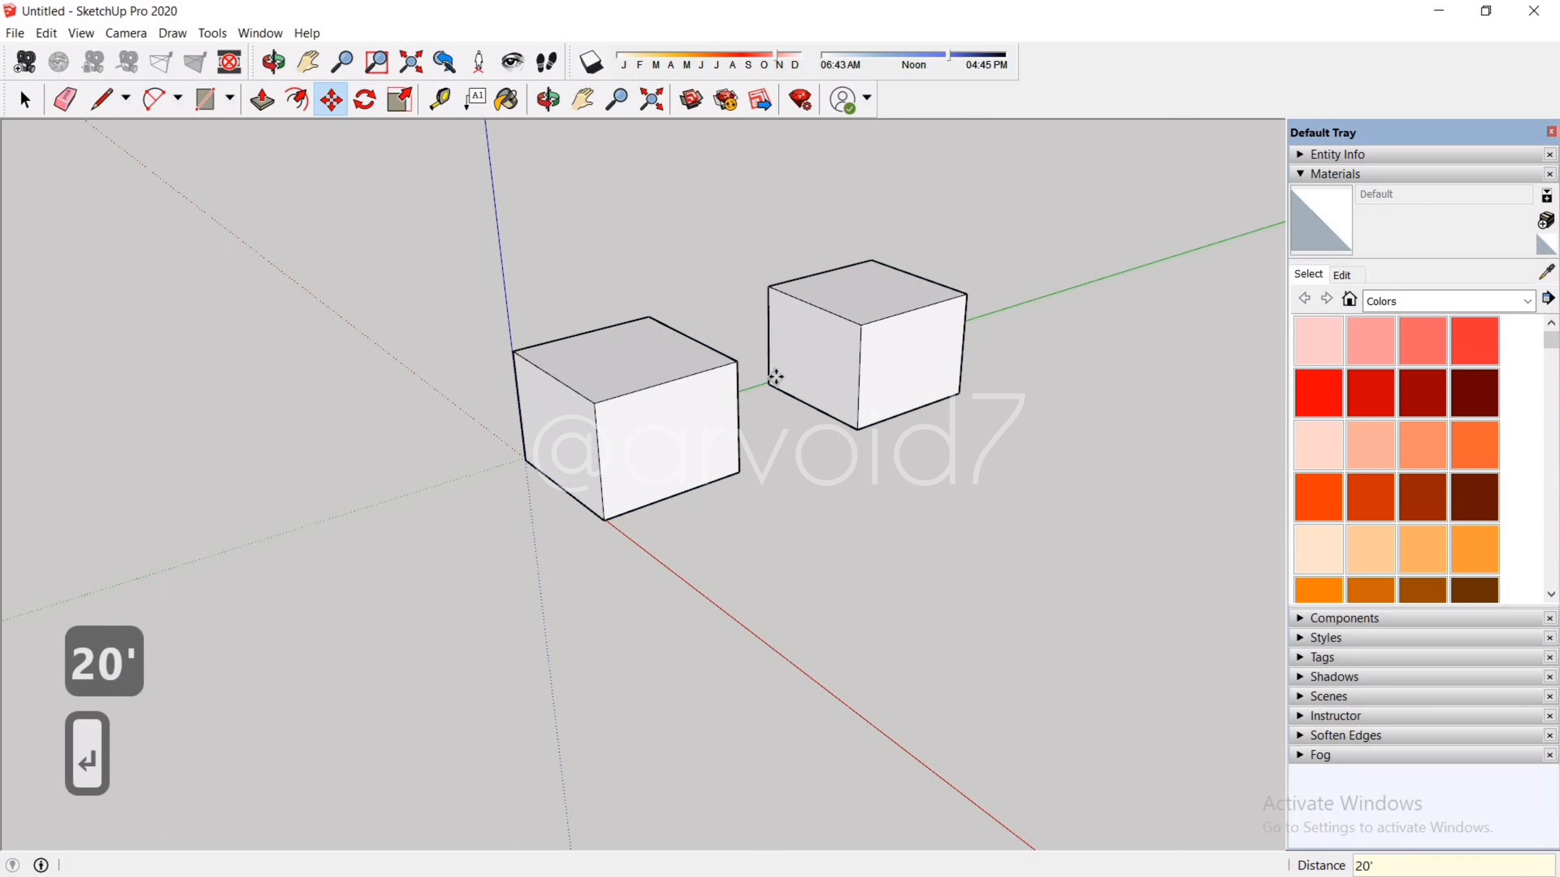
Step: Multiply the box copy with 9x to array it at equal spacing along the green axis
type("9x")
key("Return")
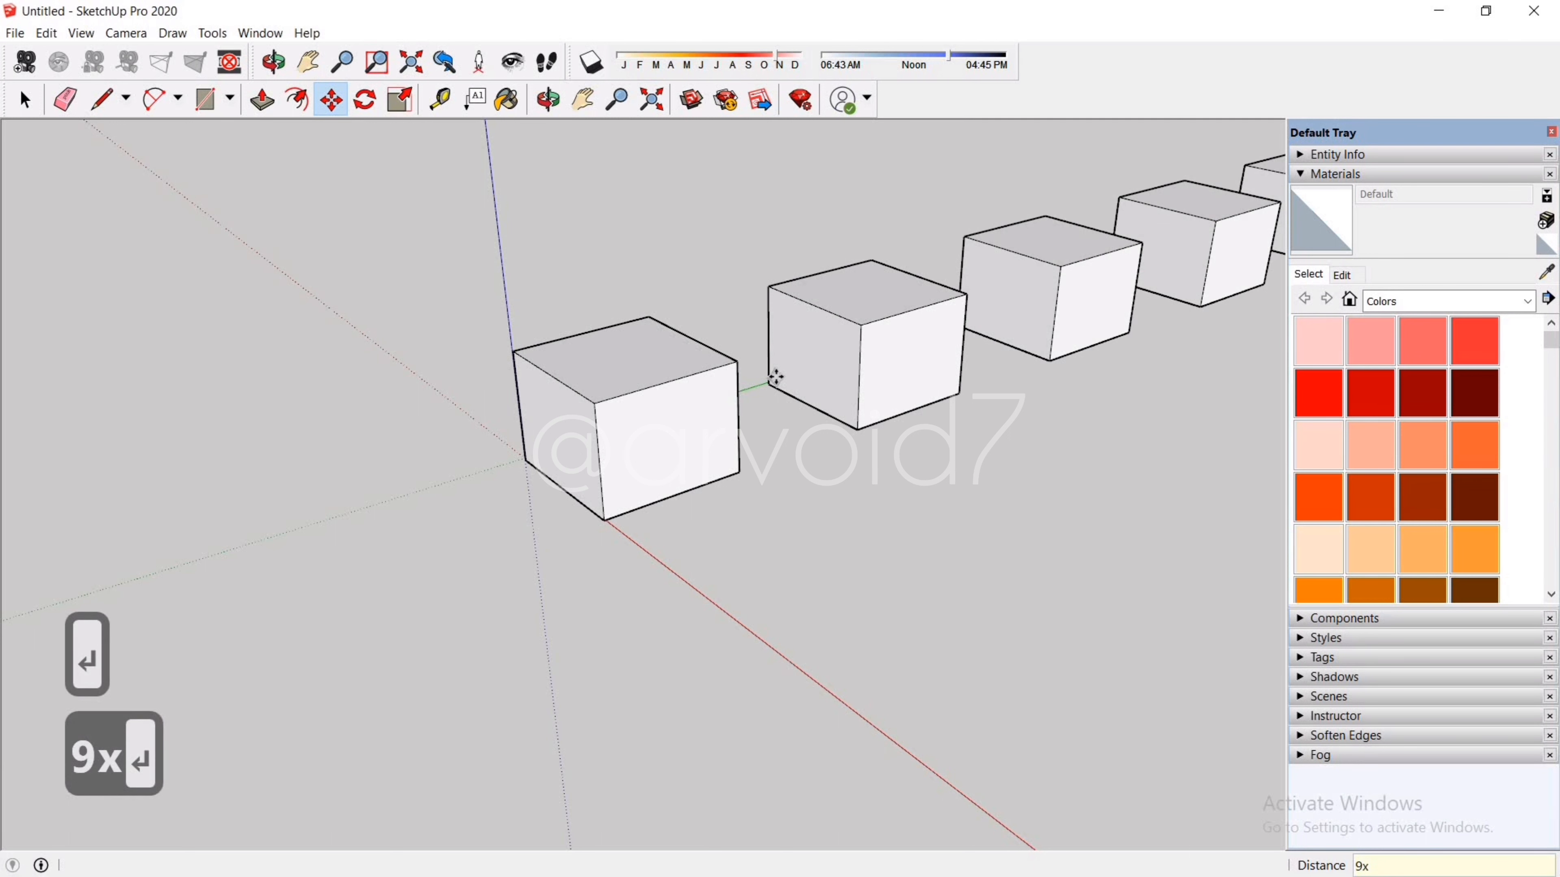
key("space")
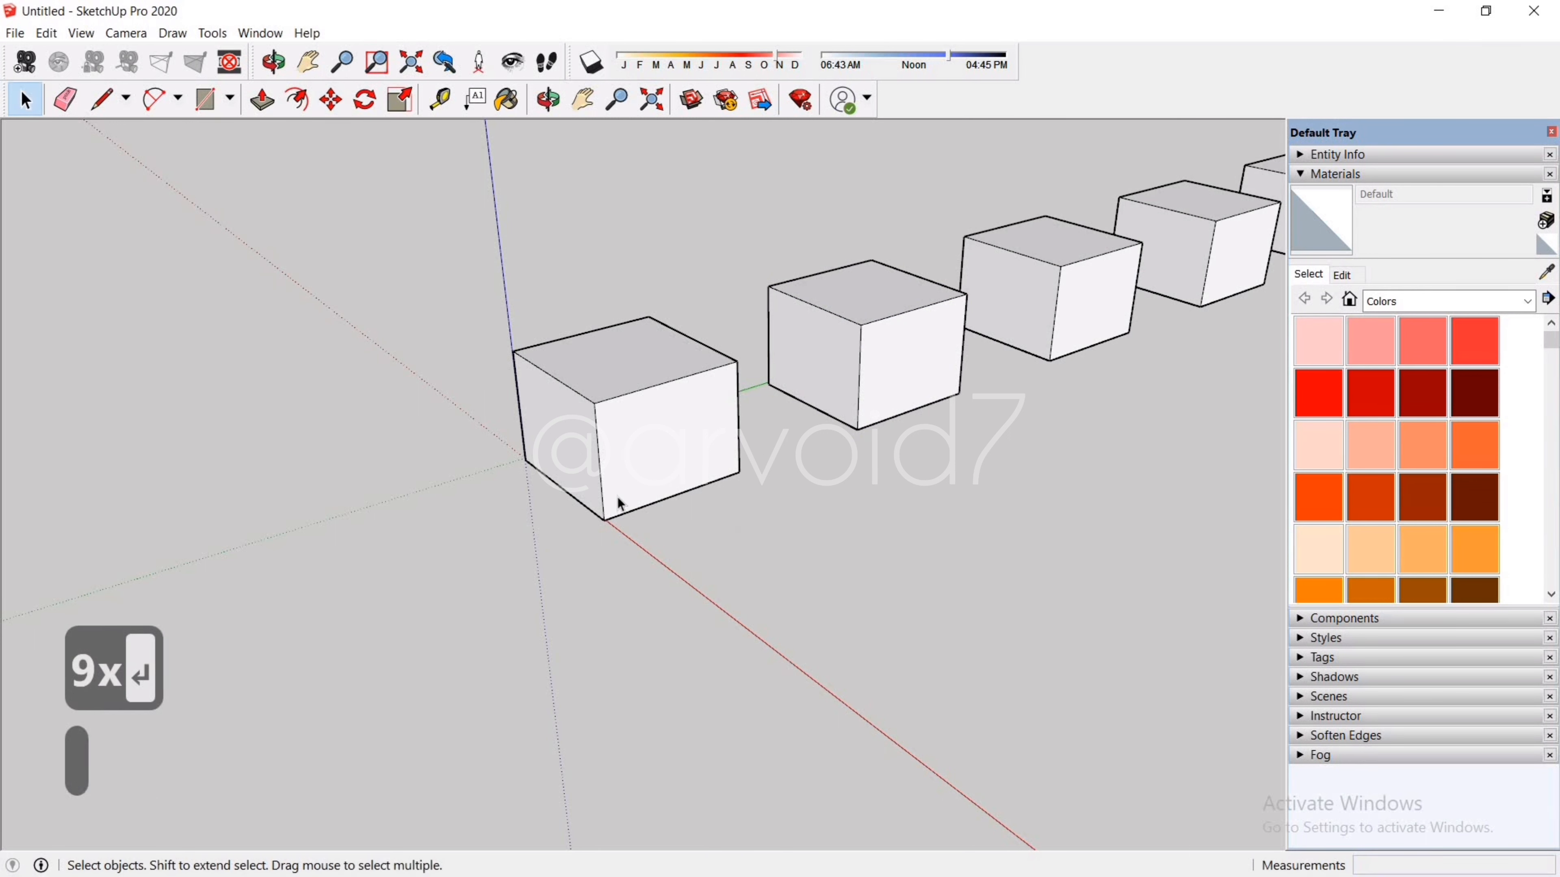
scroll(616, 498, "down", 5)
scroll(1042, 410, "up", 4)
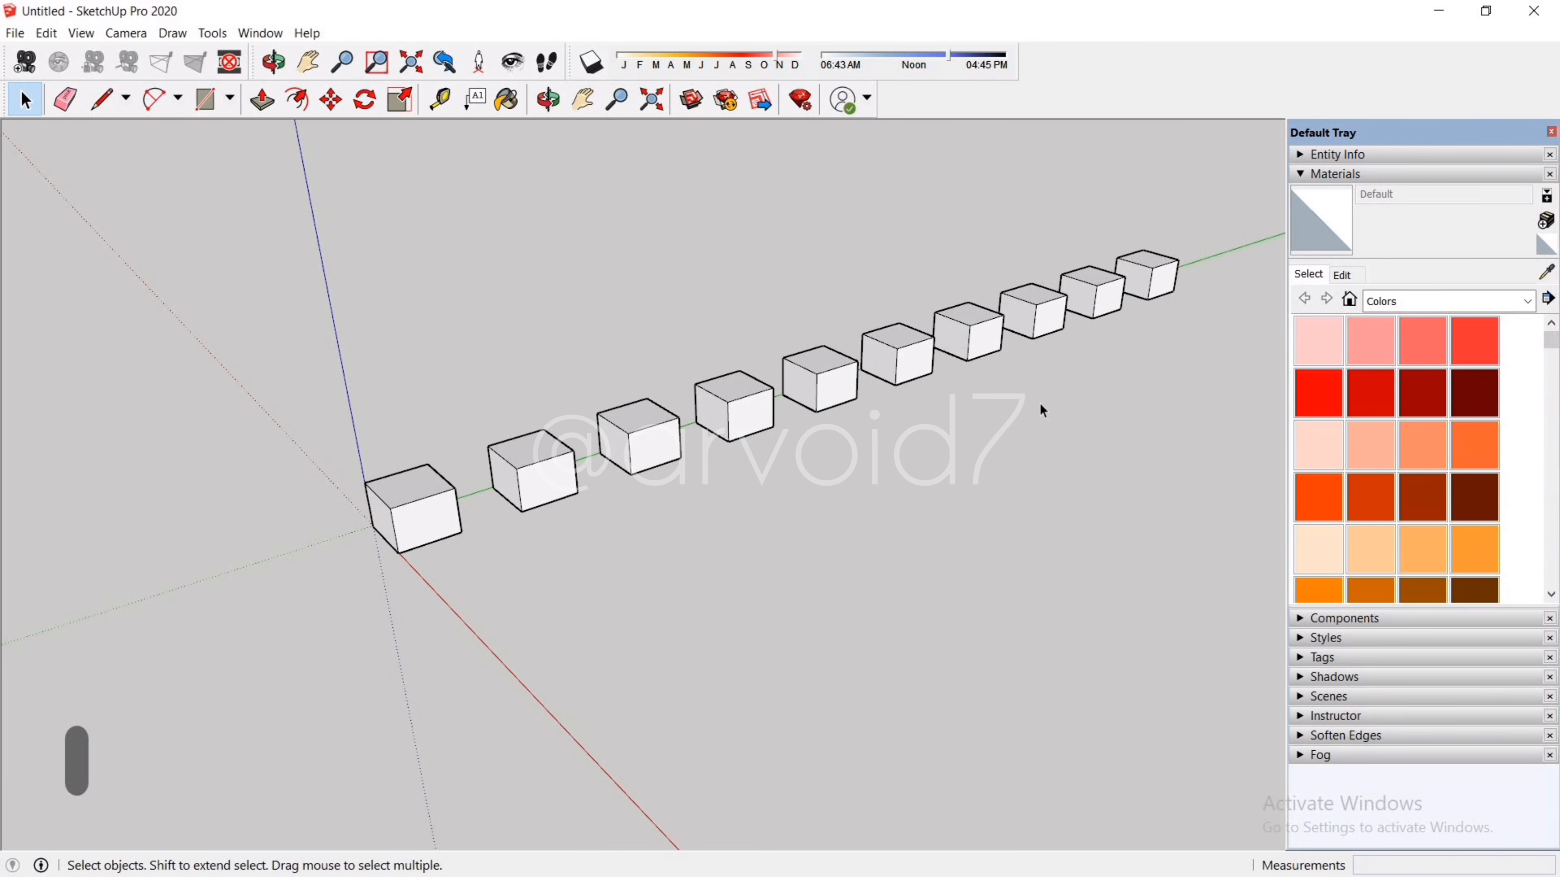
Step: Copy the grouped box at the origin from its origin corner to a point far out along the red axis
middle_click_drag(1014, 339, 579, 540)
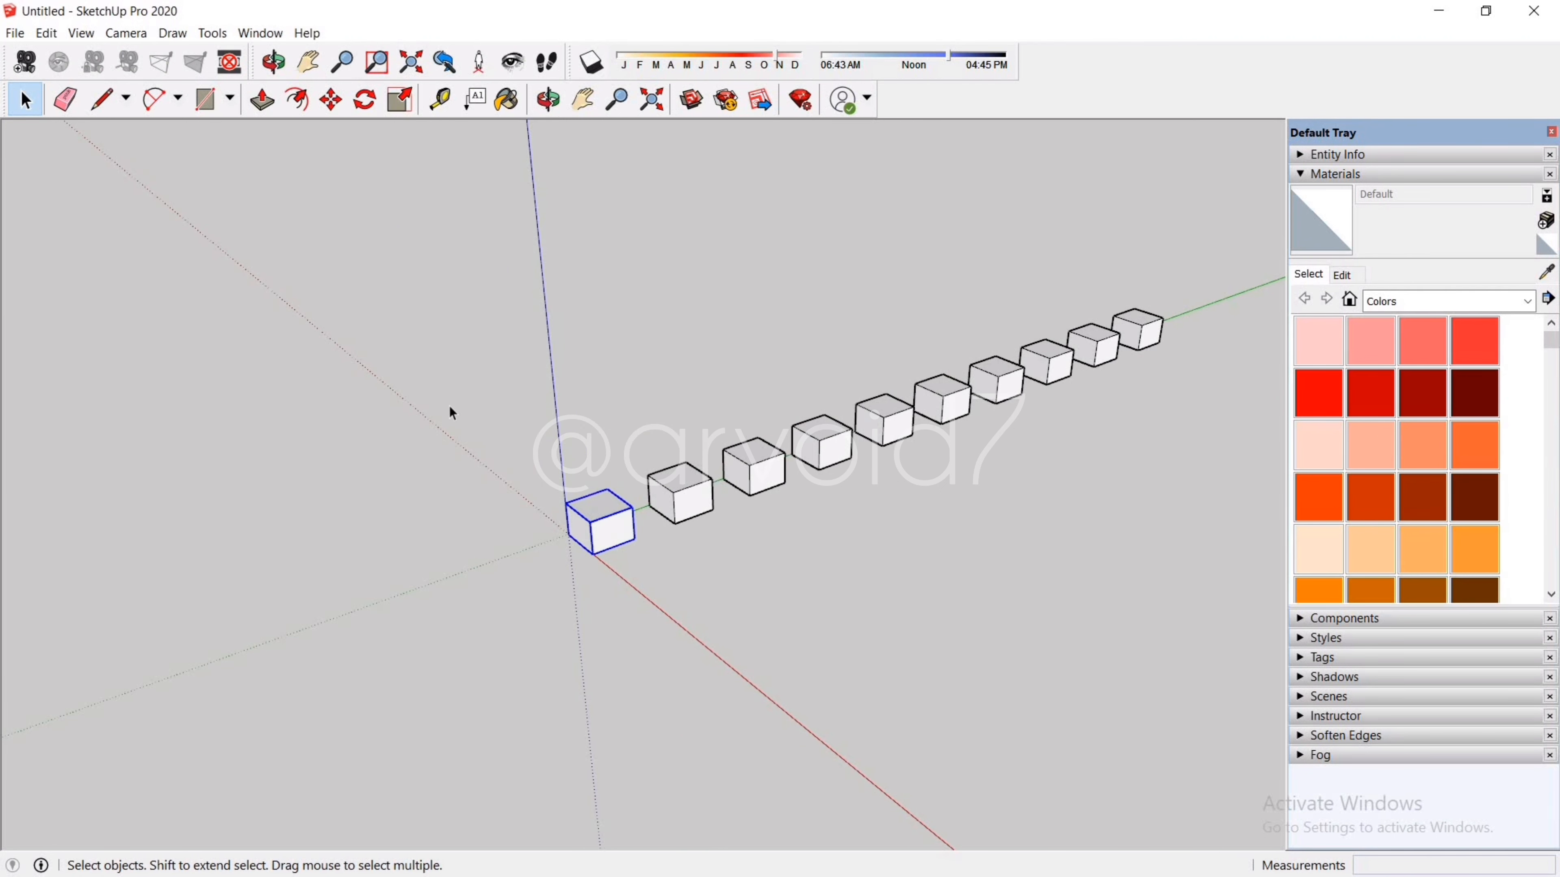
scroll(354, 514, "down", 3)
middle_click_drag(376, 636, 707, 647)
scroll(707, 648, "up", 3)
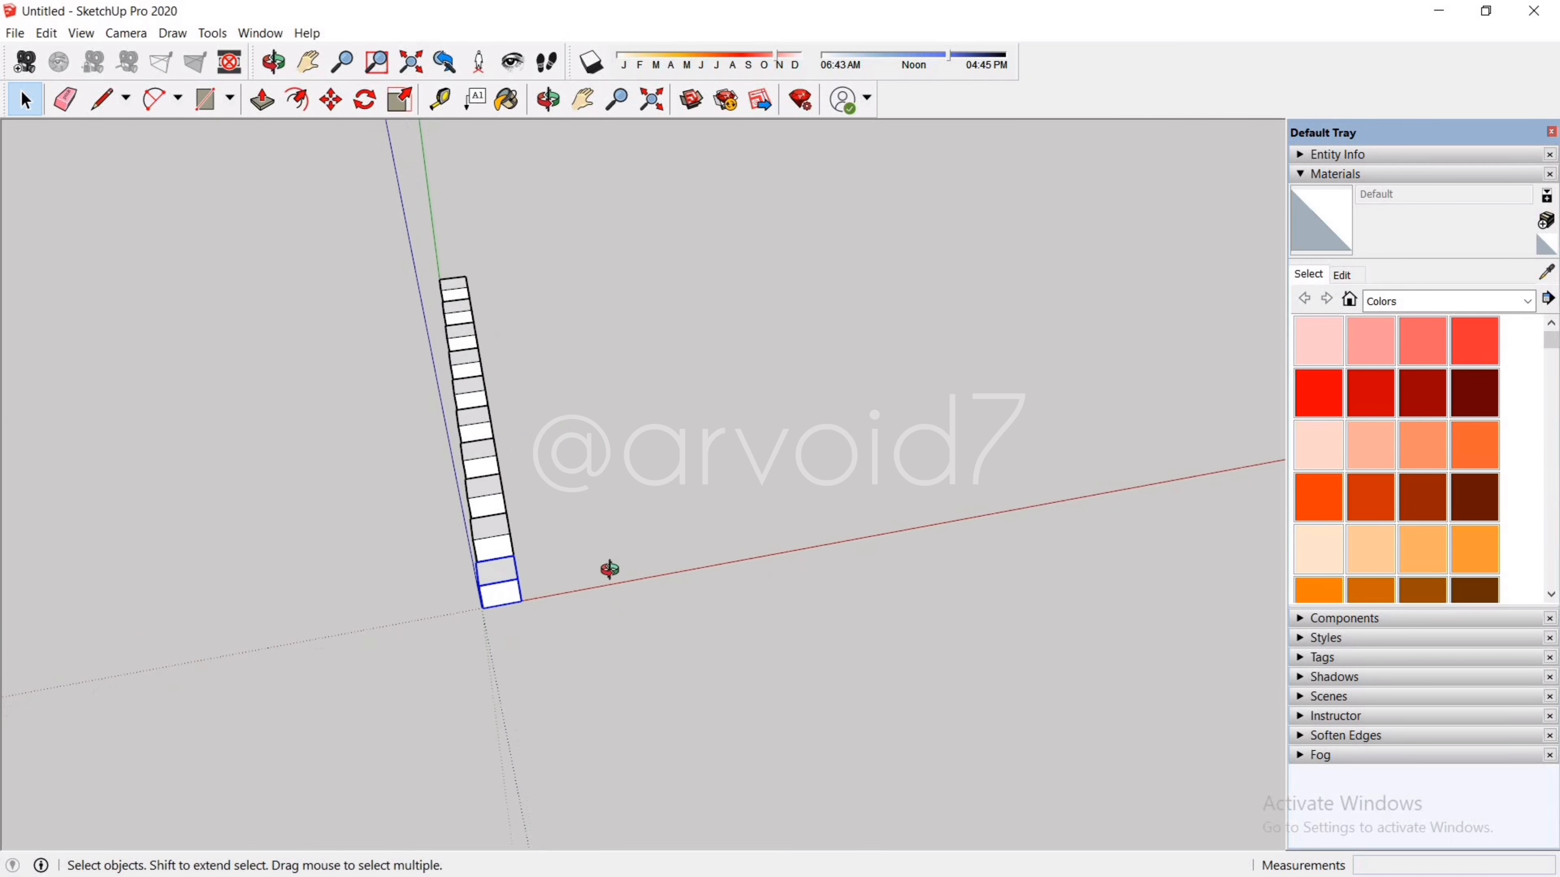
middle_click_drag(610, 569, 484, 571)
key("m")
left_click(439, 524)
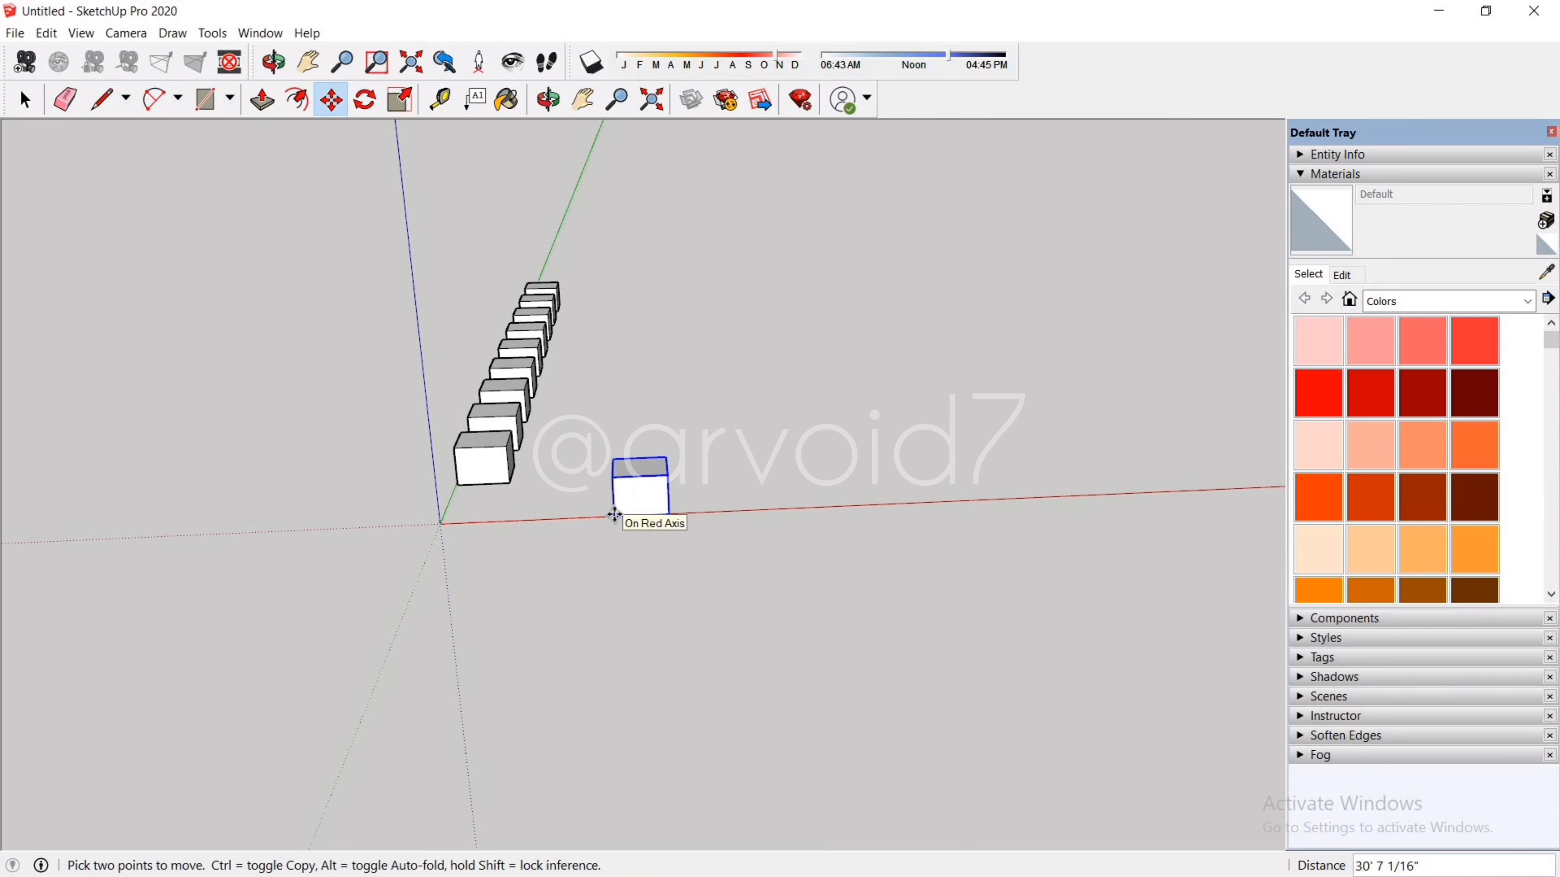
key("ctrl")
middle_click_drag(1034, 491, 771, 484)
scroll(1214, 484, "up", 2)
left_click(1235, 489)
scroll(271, 451, "up", 2)
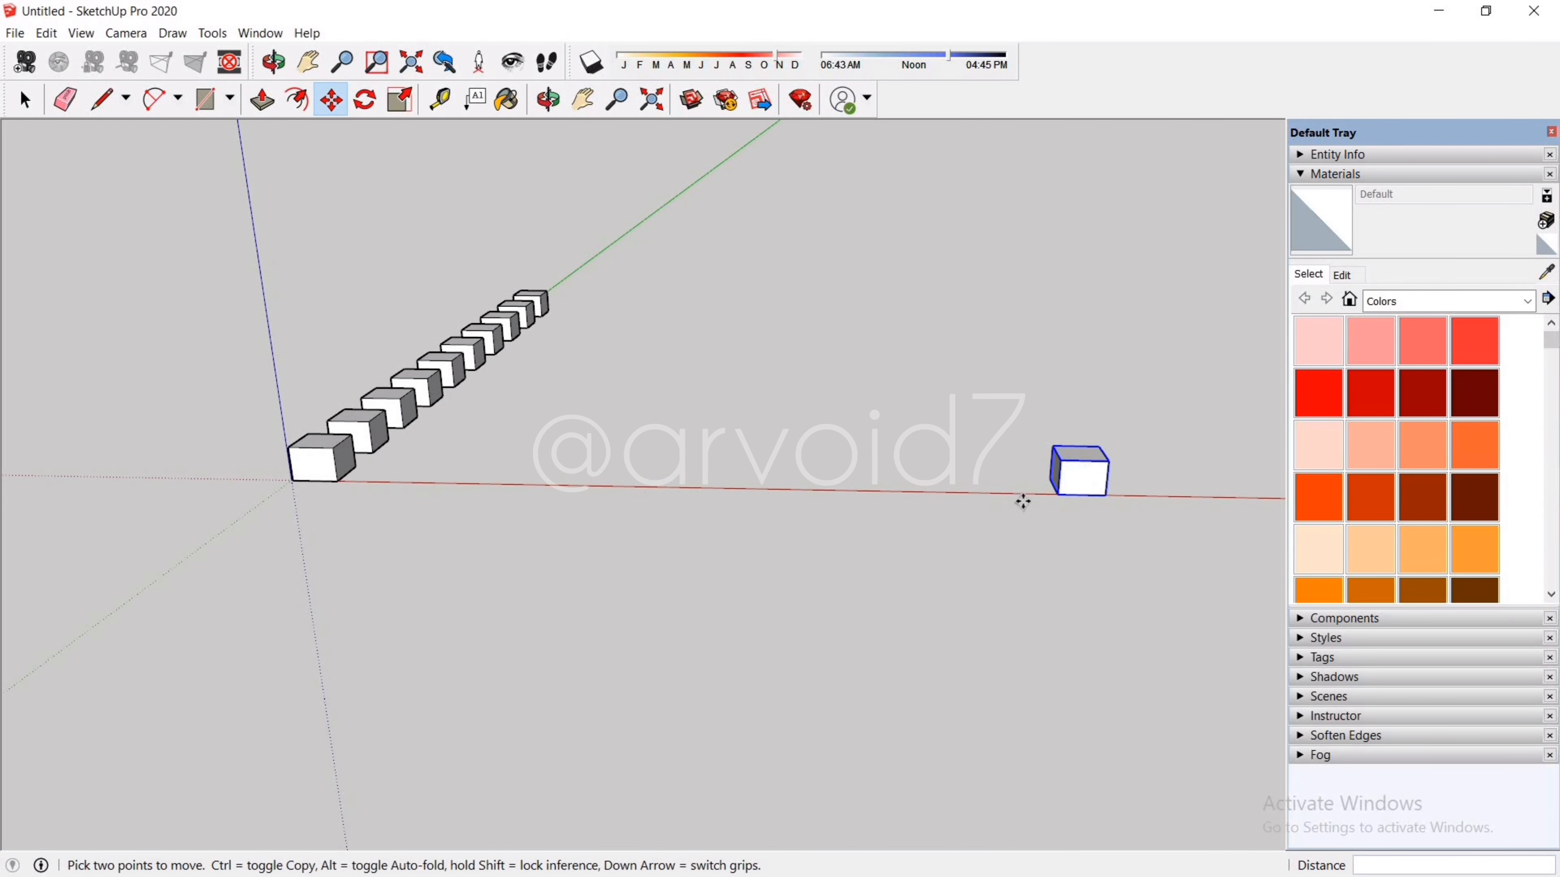
Step: Divide the copy distance along the red axis into equal intervals with /8, changing the division to /3 and /9
type("/8")
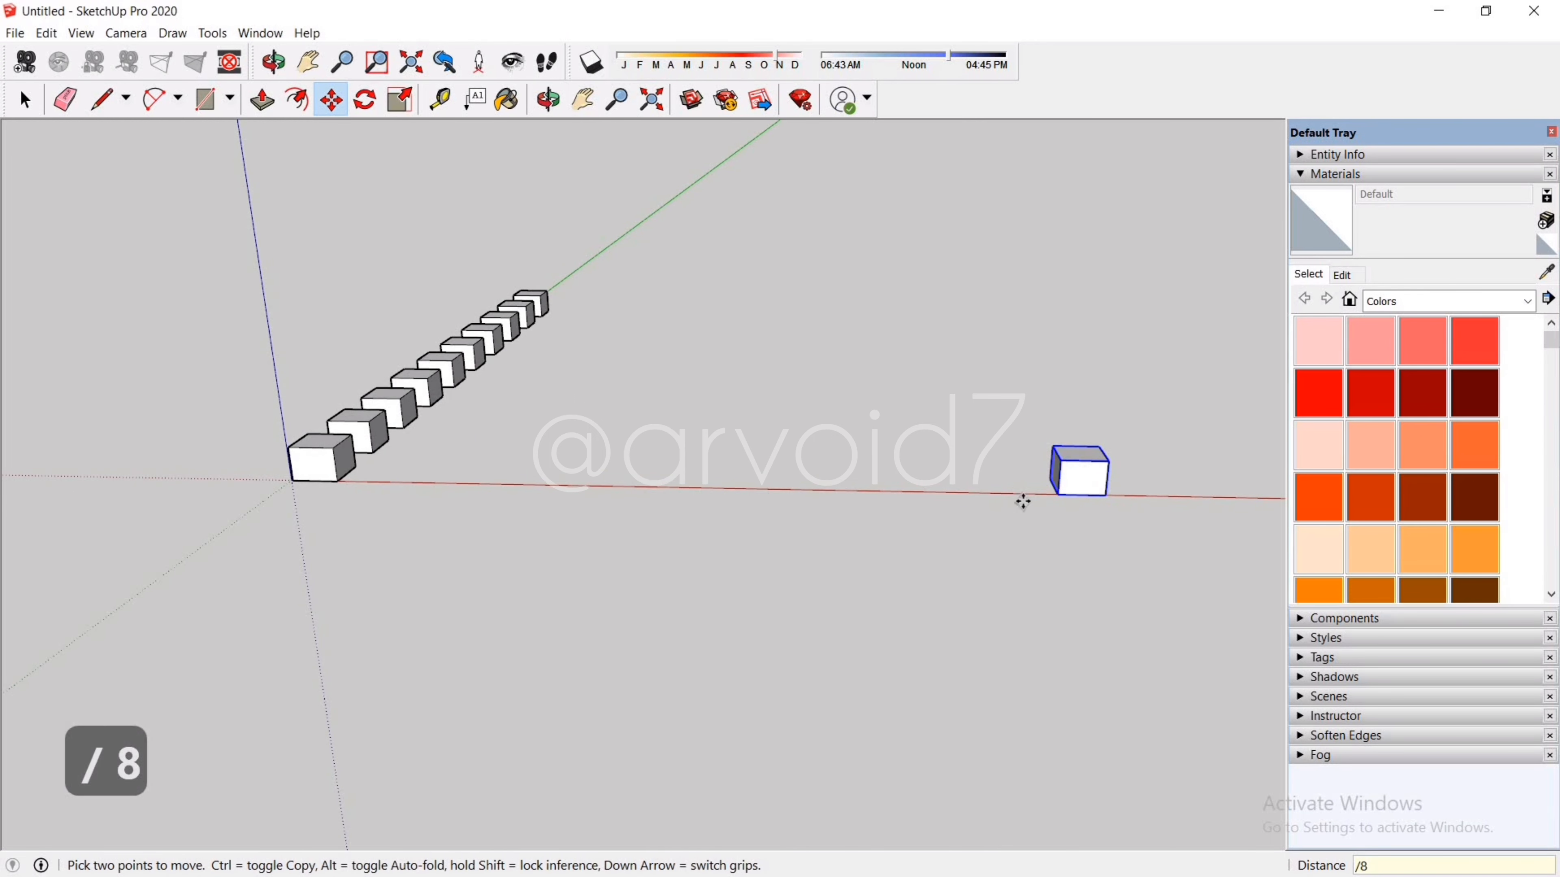
key("Return")
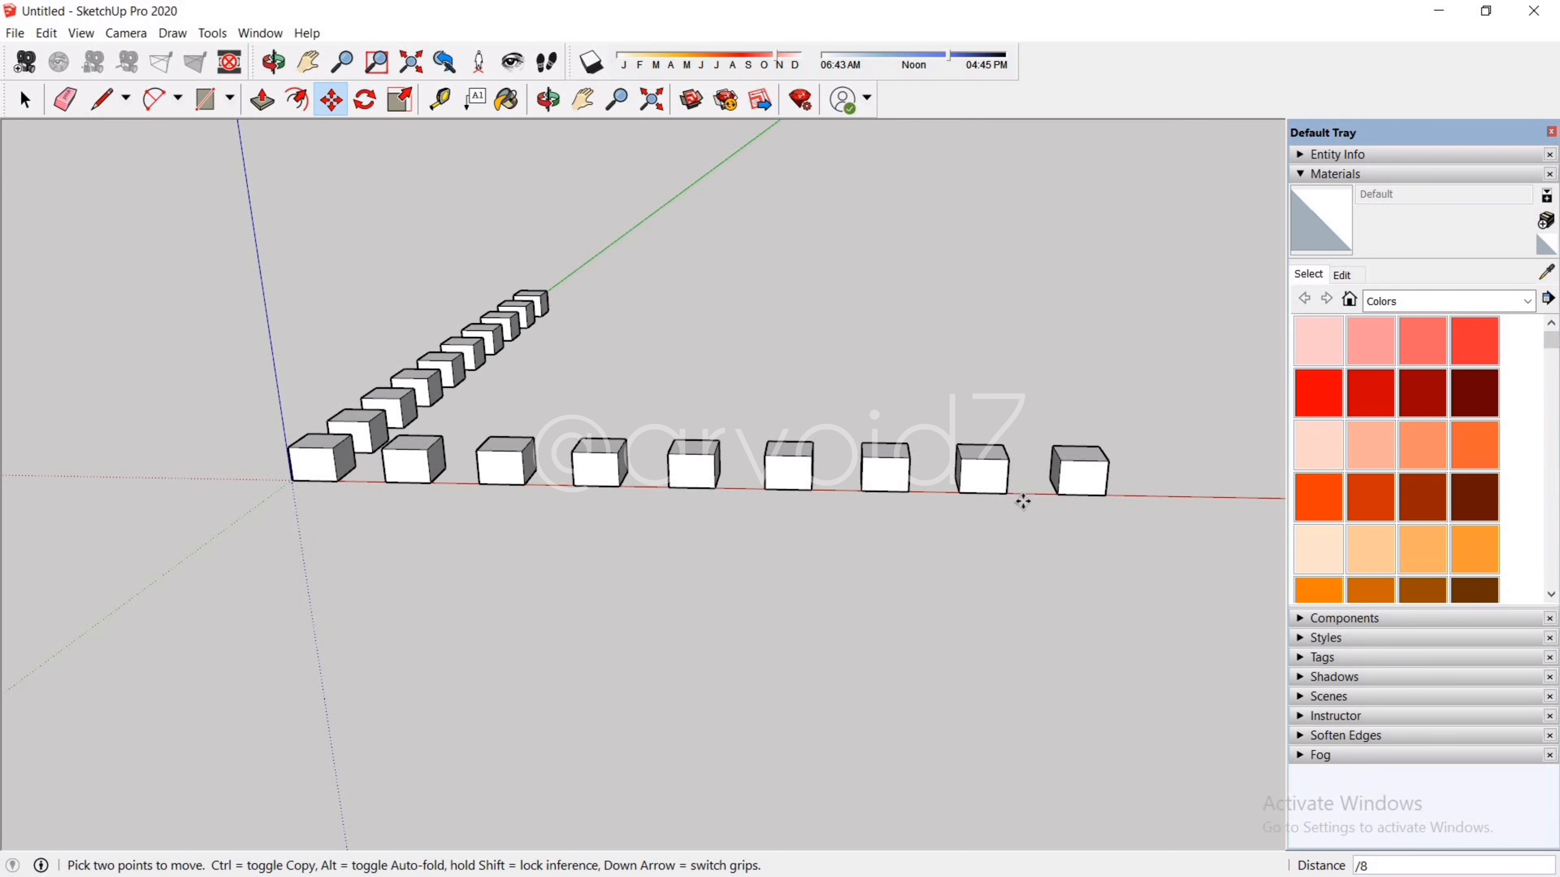
type("/3")
key("Return")
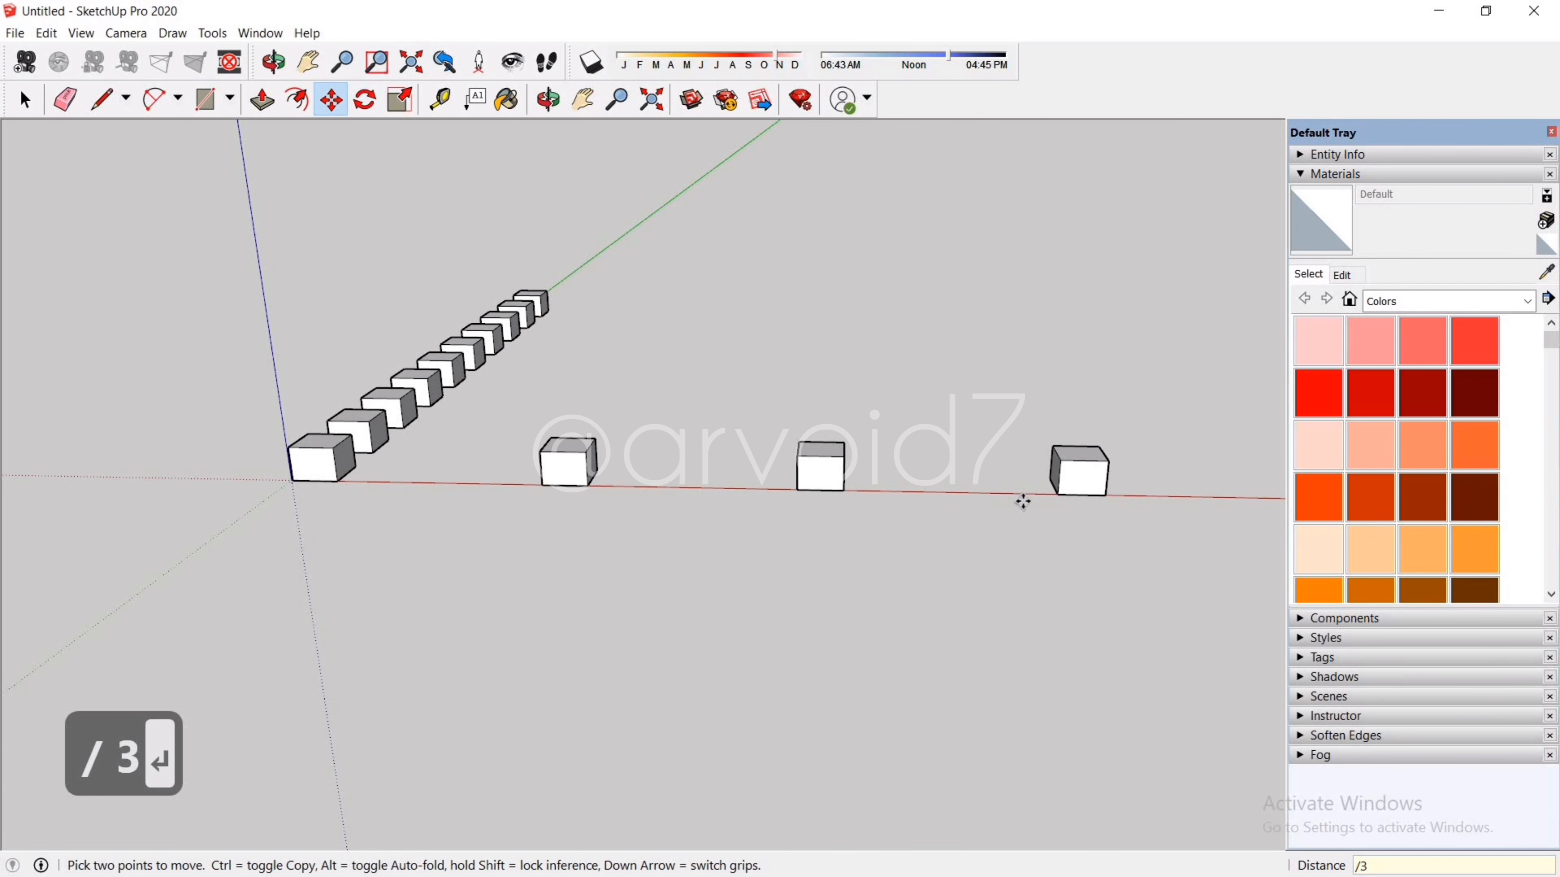
type("/9")
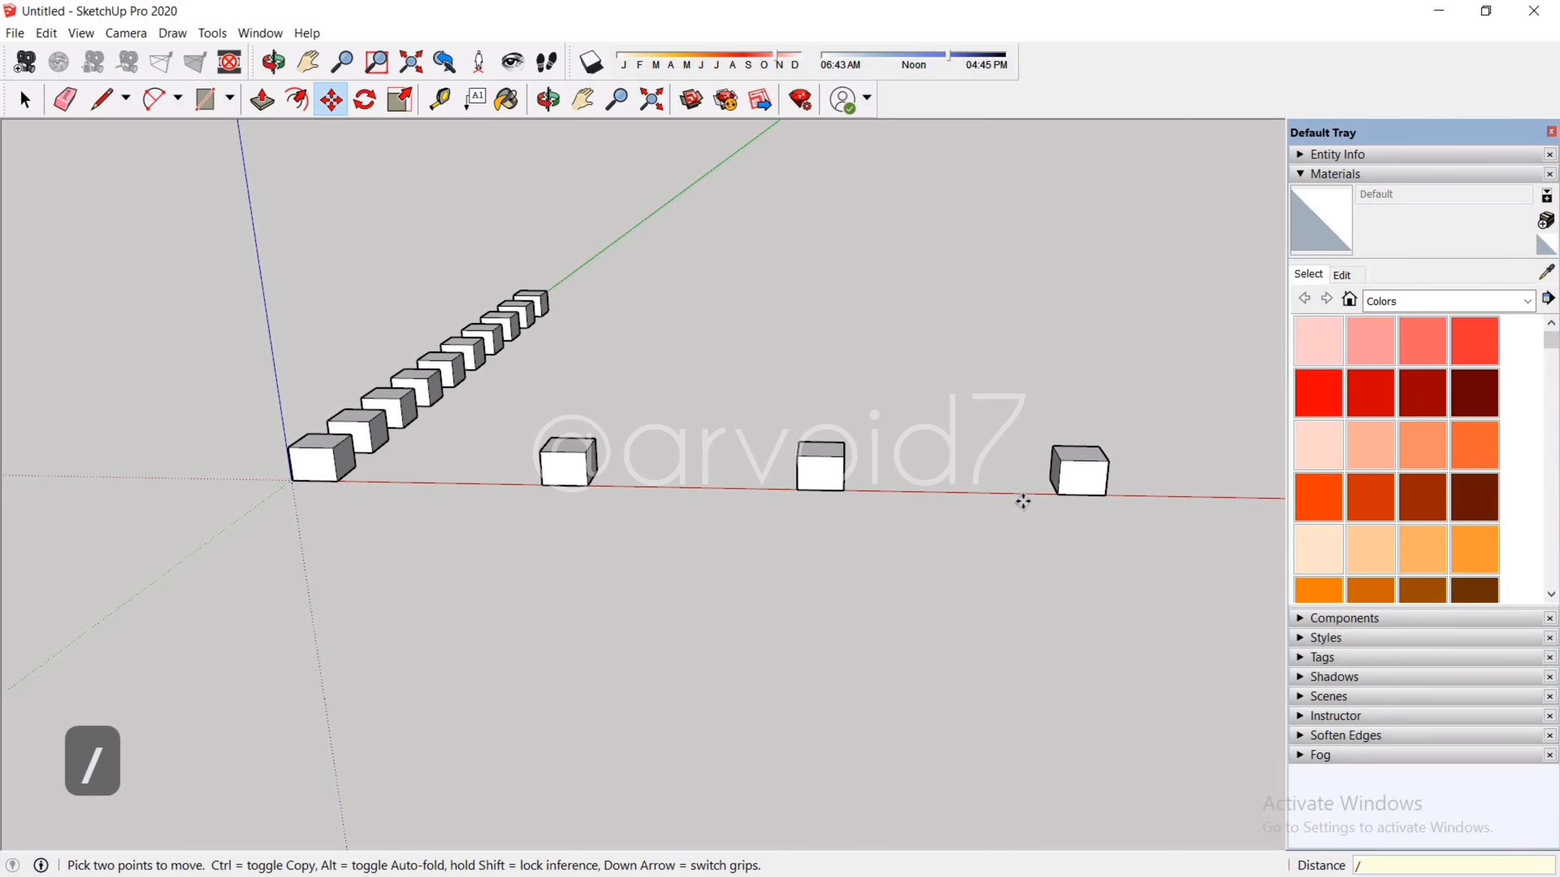
key("Return")
key("space")
Step: Delete all the arrayed boxes along the red and green axes, including the one at the origin
left_click_drag(1131, 517, 412, 454)
key("Delete")
middle_click_drag(655, 494, 429, 491)
left_click_drag(1131, 466, 534, 393)
key("Delete")
scroll(368, 447, "up", 5)
middle_click_drag(454, 578, 553, 565)
middle_click_drag(516, 410, 602, 430)
triple_click(483, 453)
key("Delete")
middle_click_drag(484, 453, 471, 568)
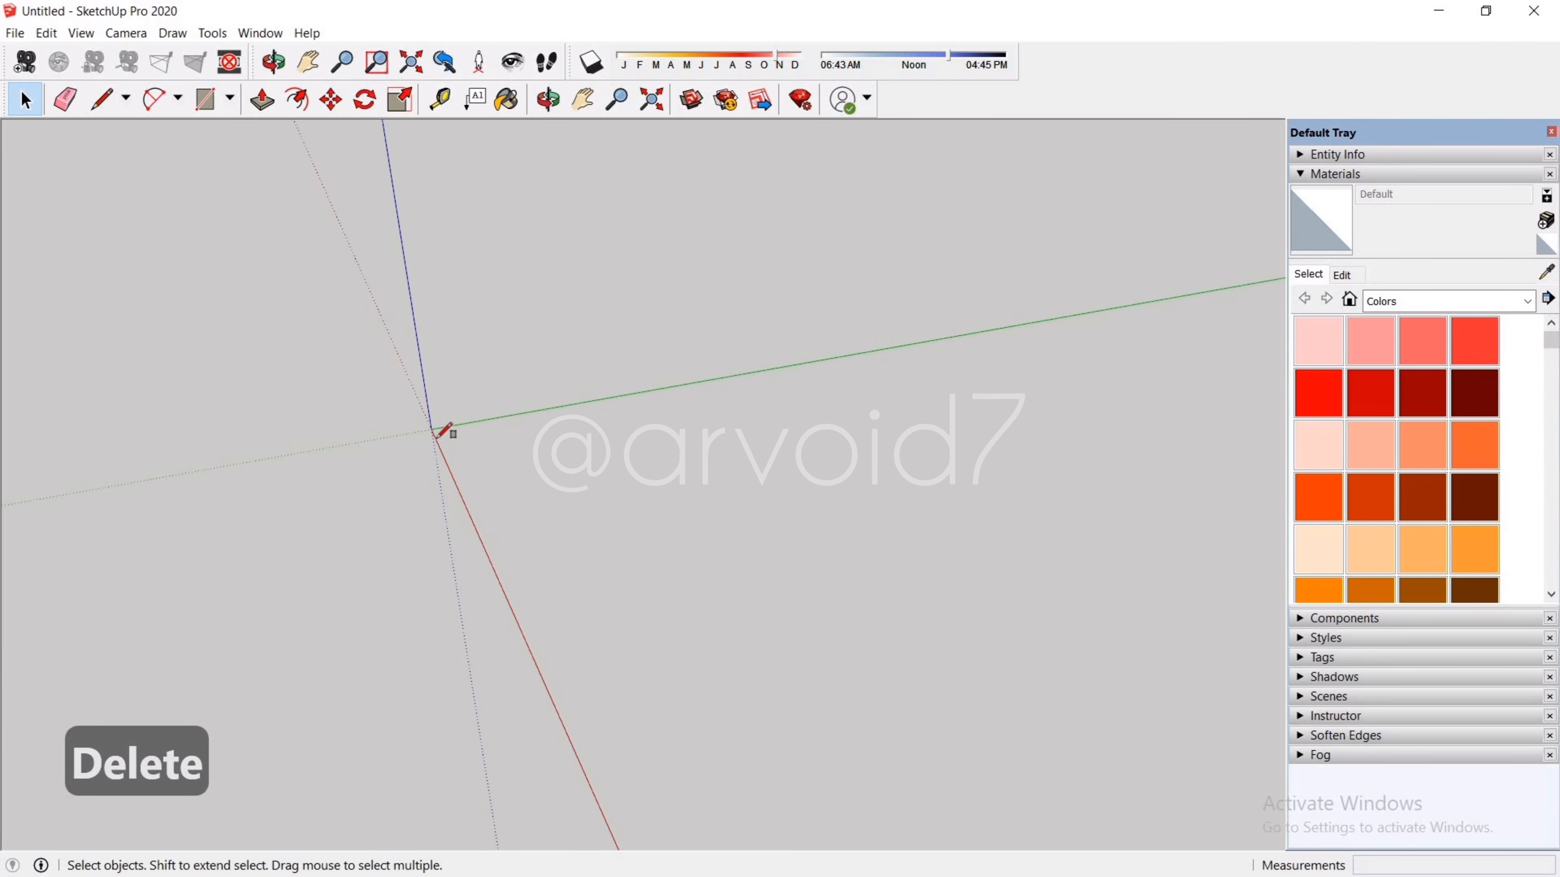
Step: Draw a rectangle from the origin on the ground plane and Push/Pull it up into a large box
key("r")
left_click(429, 427)
left_click(742, 521)
key("p")
scroll(523, 396, "down", 1)
left_click(525, 417)
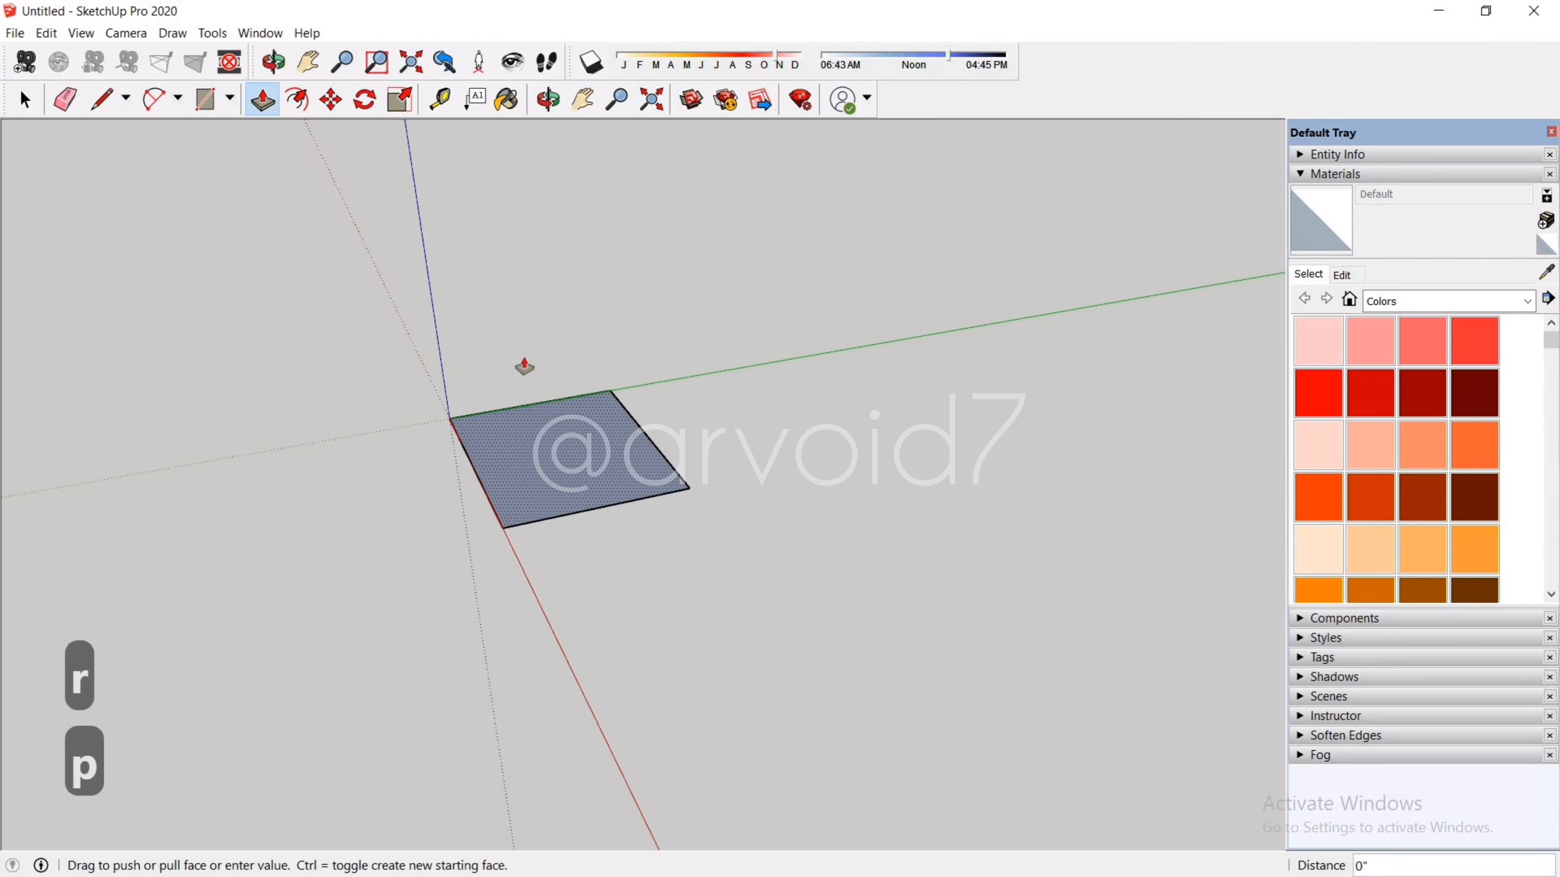
left_click(521, 287)
key("Escape")
Step: Draw a smaller rectangle on the ground beside the large box and Push/Pull it up about 5' 8"
key("r")
scroll(539, 595, "down", 2)
middle_click_drag(567, 582, 707, 516)
left_click(708, 517)
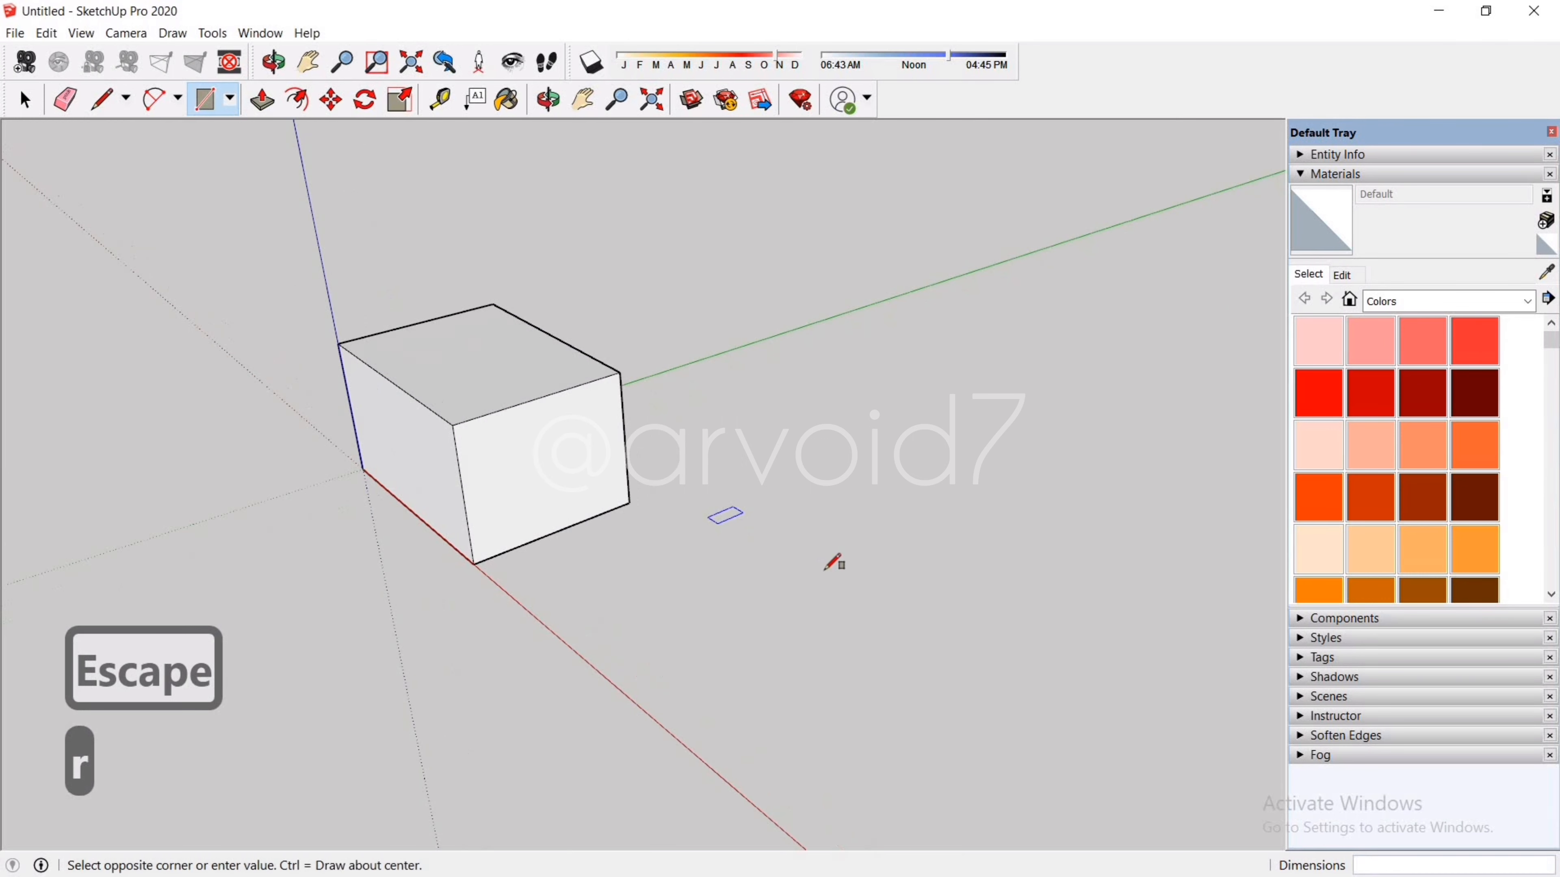
left_click(904, 515)
key("p")
left_click(801, 515)
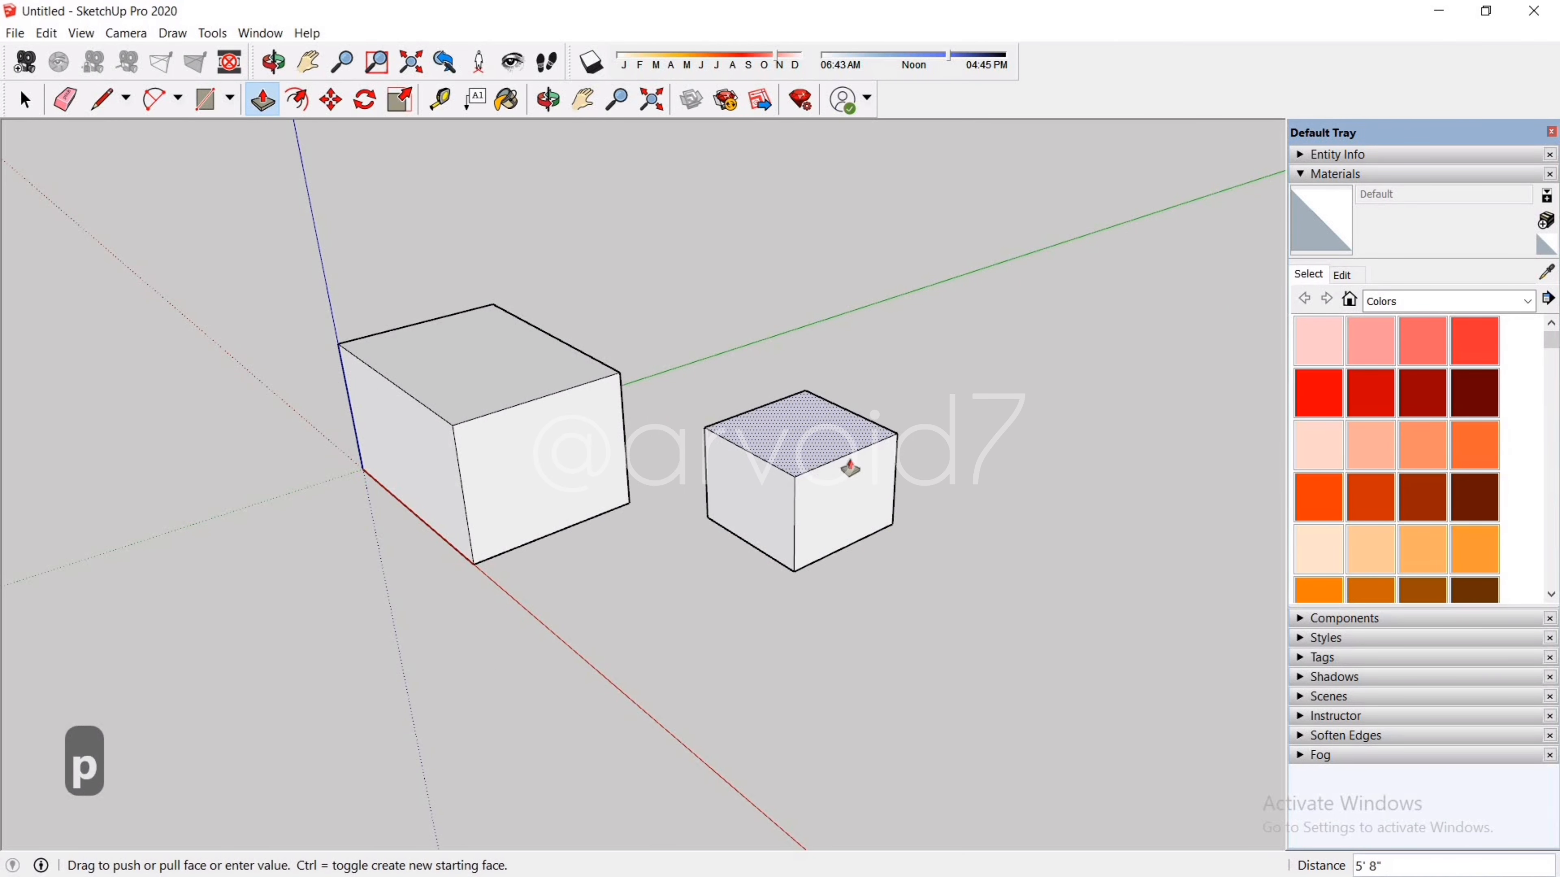
left_click(846, 459)
key("Escape")
key("ctrl+z")
Step: Move the ungrouped small box by its nearest bottom corner onto the large box's nearest top corner
left_click_drag(685, 361, 686, 361)
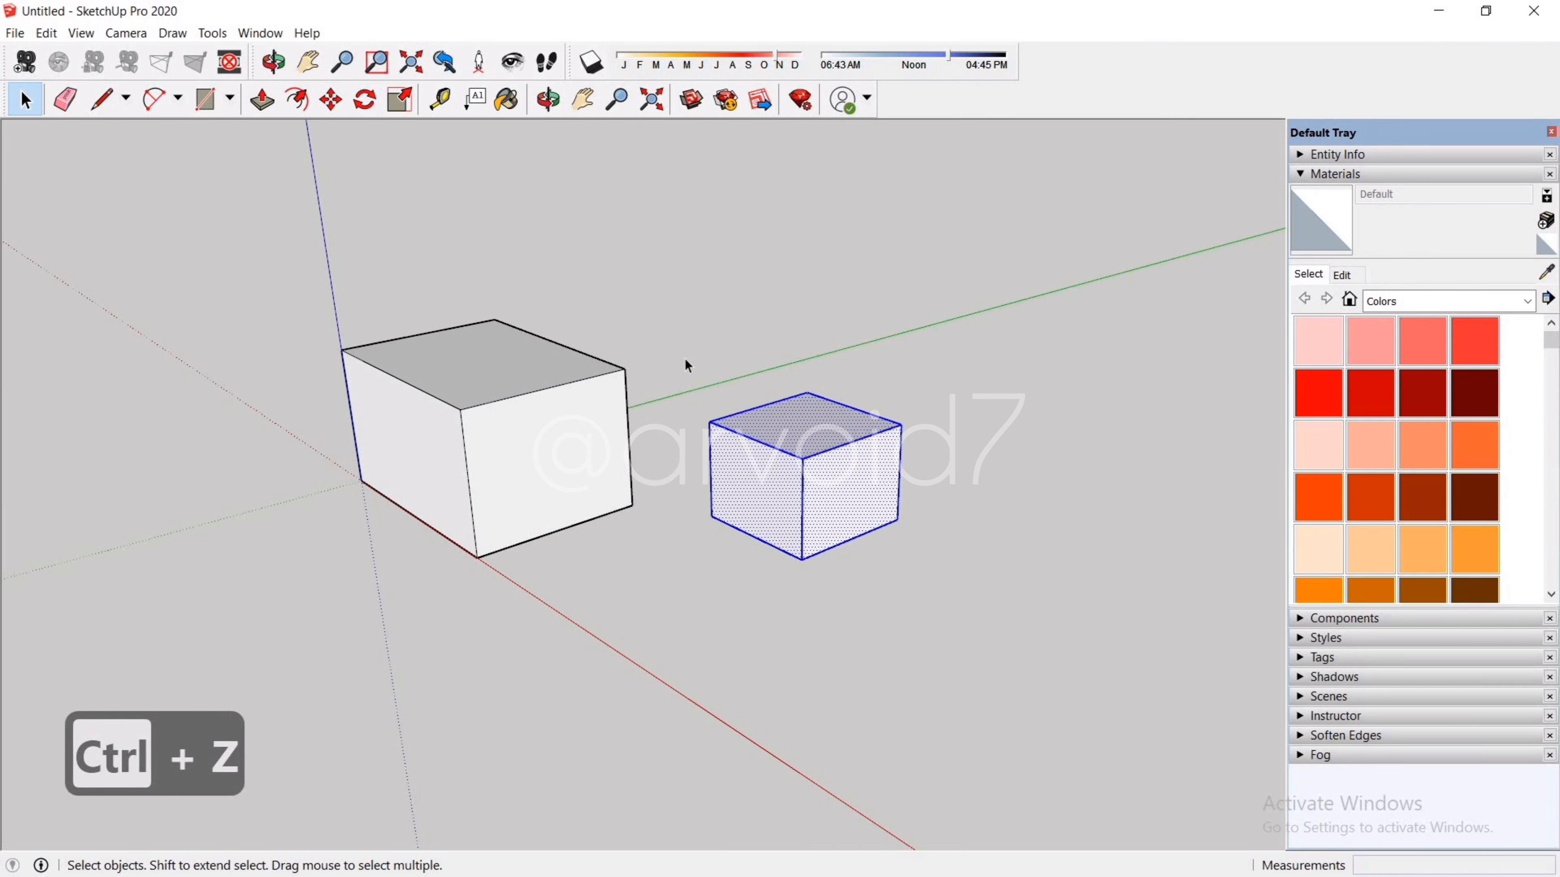
key("m")
left_click(801, 559)
left_click(464, 413)
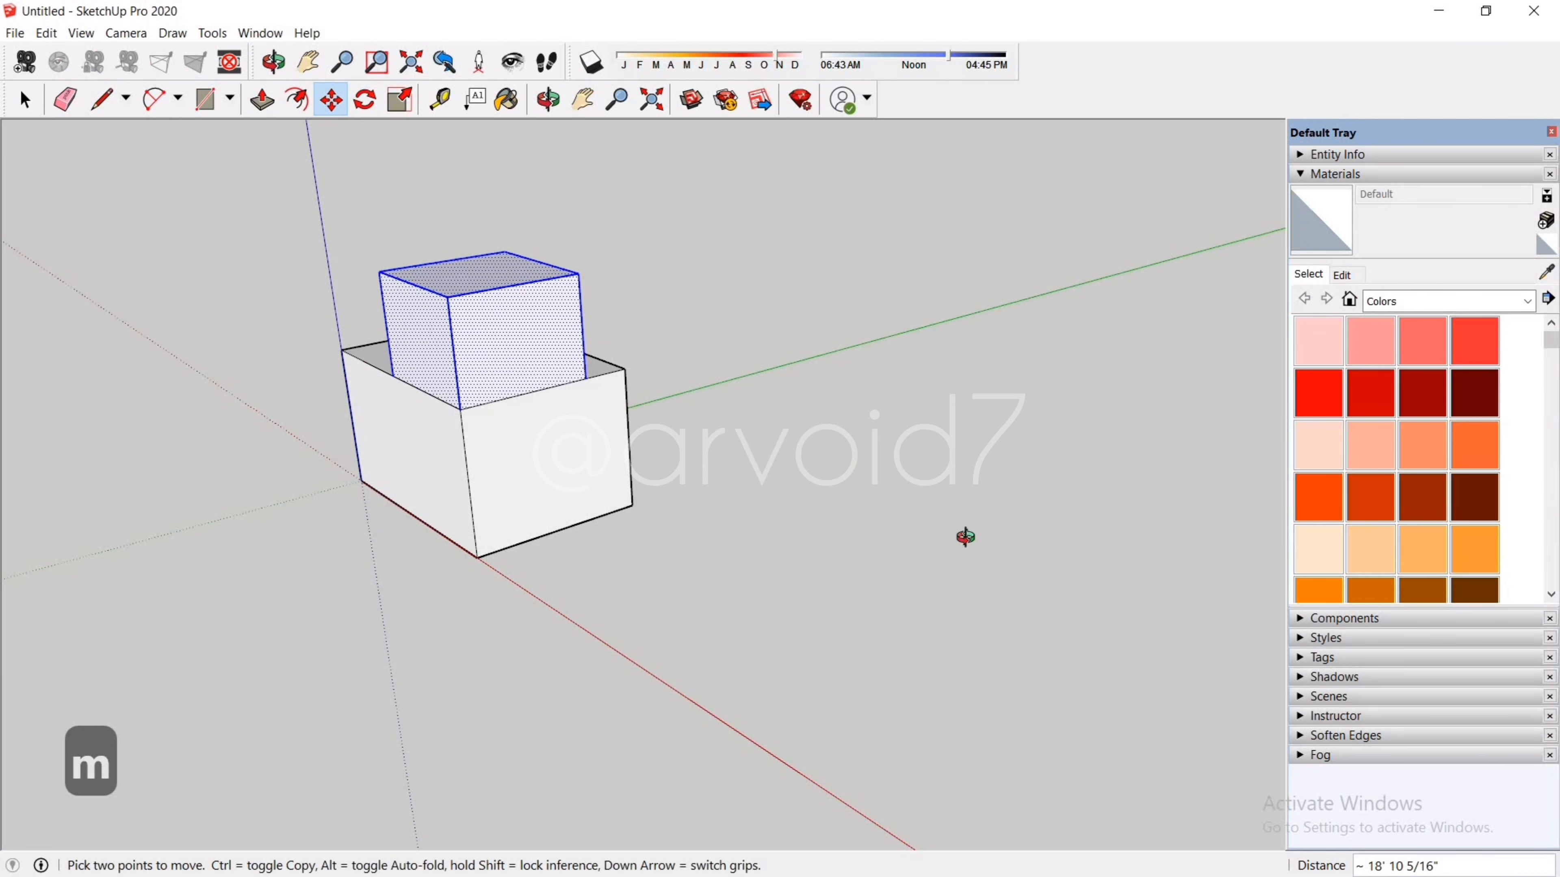
Step: Try to move the stacked ungrouped box by its bottom corner, and undo its placement on the large box
middle_click_drag(961, 533, 1129, 566)
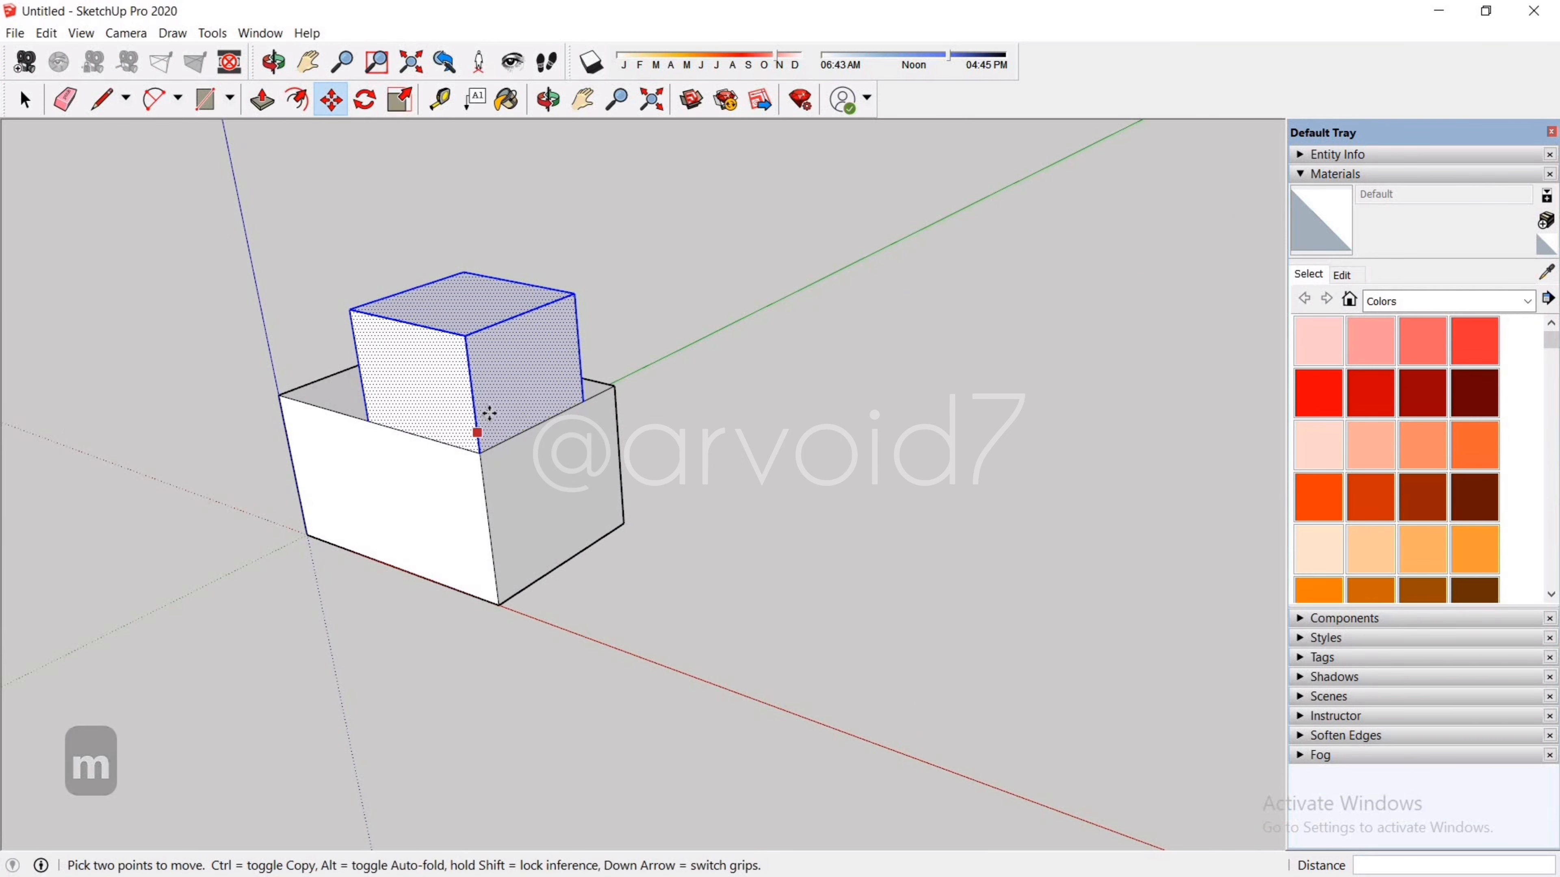
left_click(481, 453)
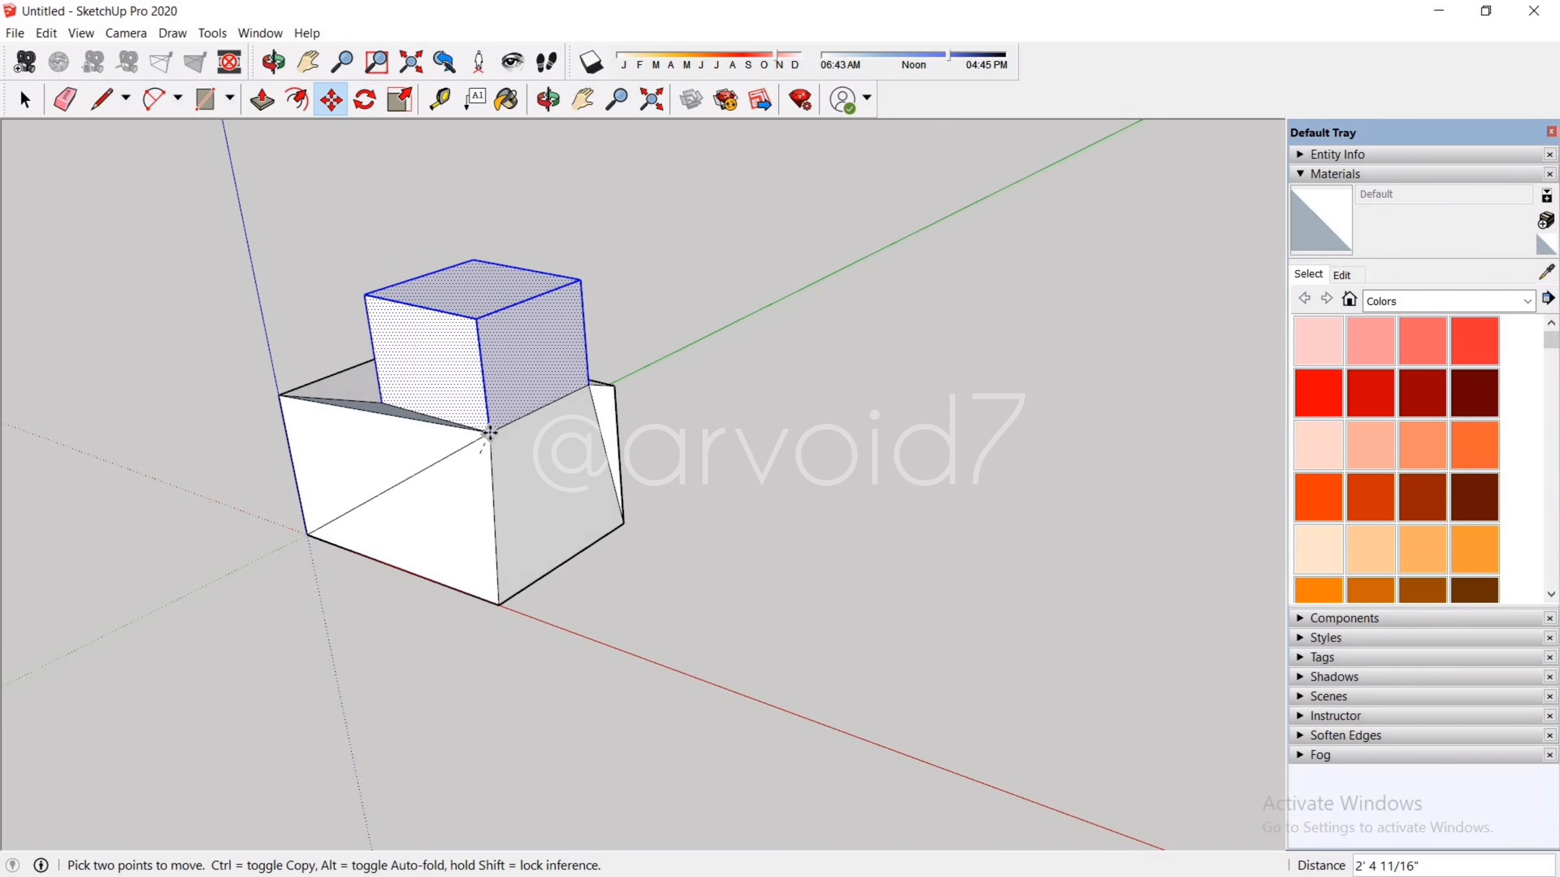
key("Escape")
key("ctrl+z")
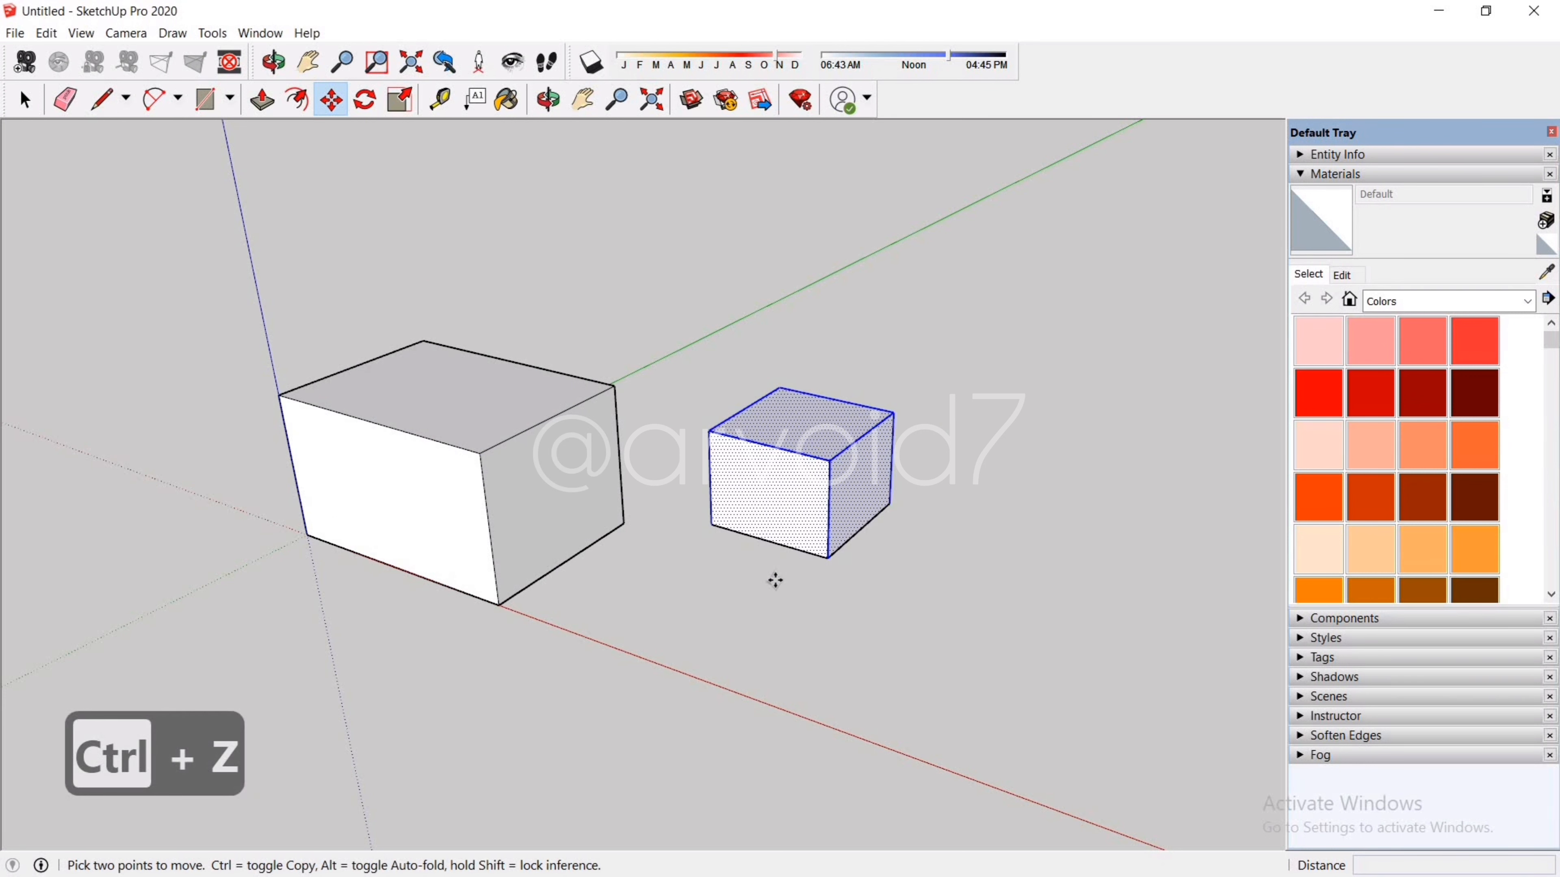
Step: Select all connected geometry of the small box and make it a group
key("Escape")
key("space")
triple_click(792, 443)
right_click(791, 443)
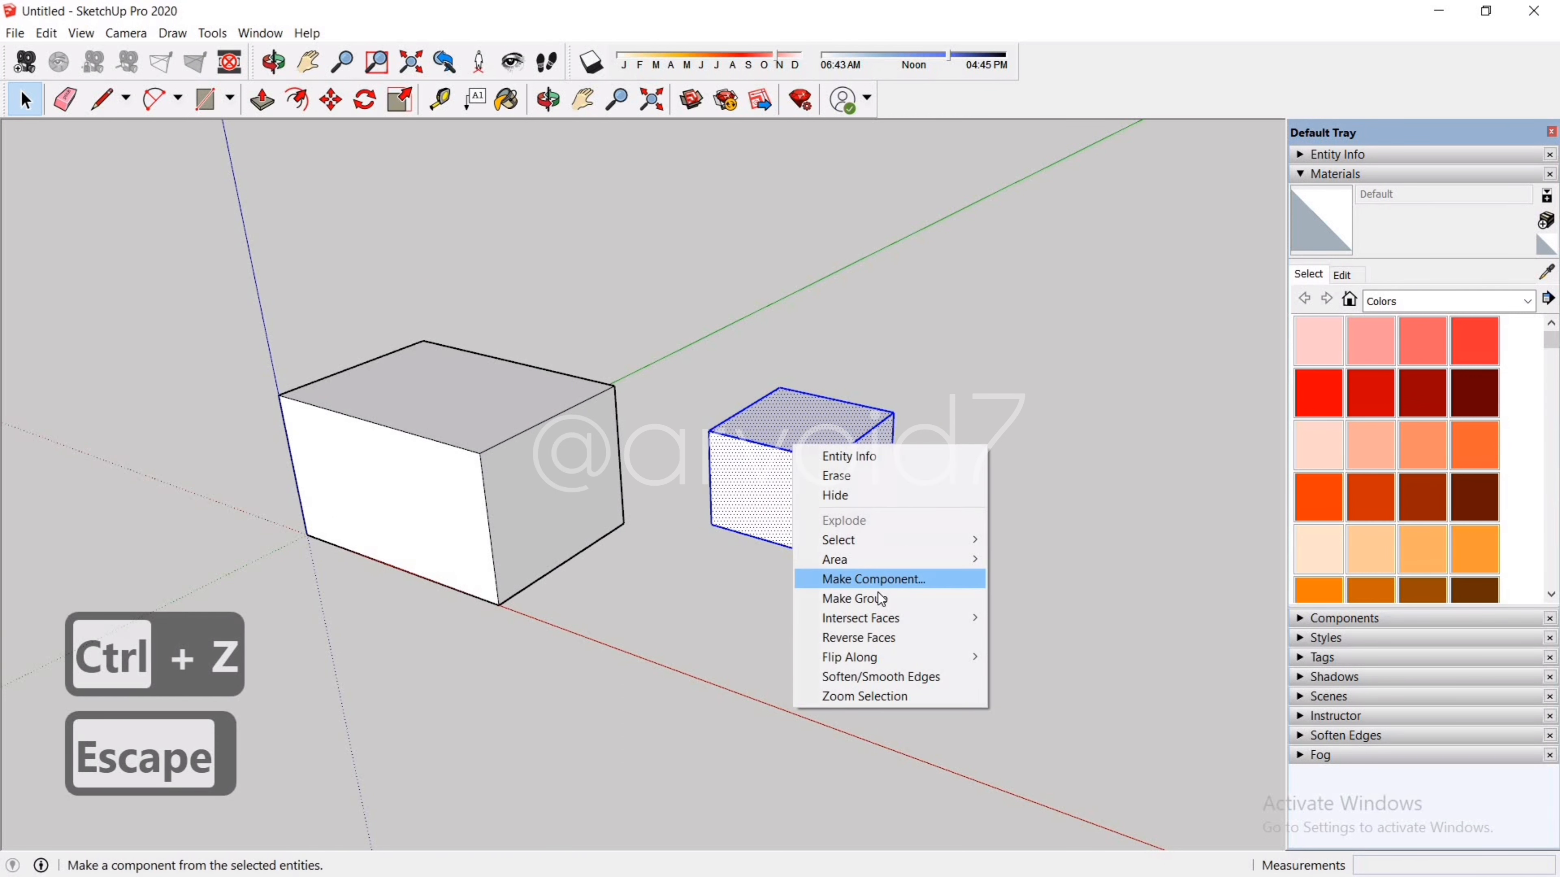
left_click(878, 596)
Step: Move the grouped small box by its nearest bottom corner onto the large box's nearest top corner
key("m")
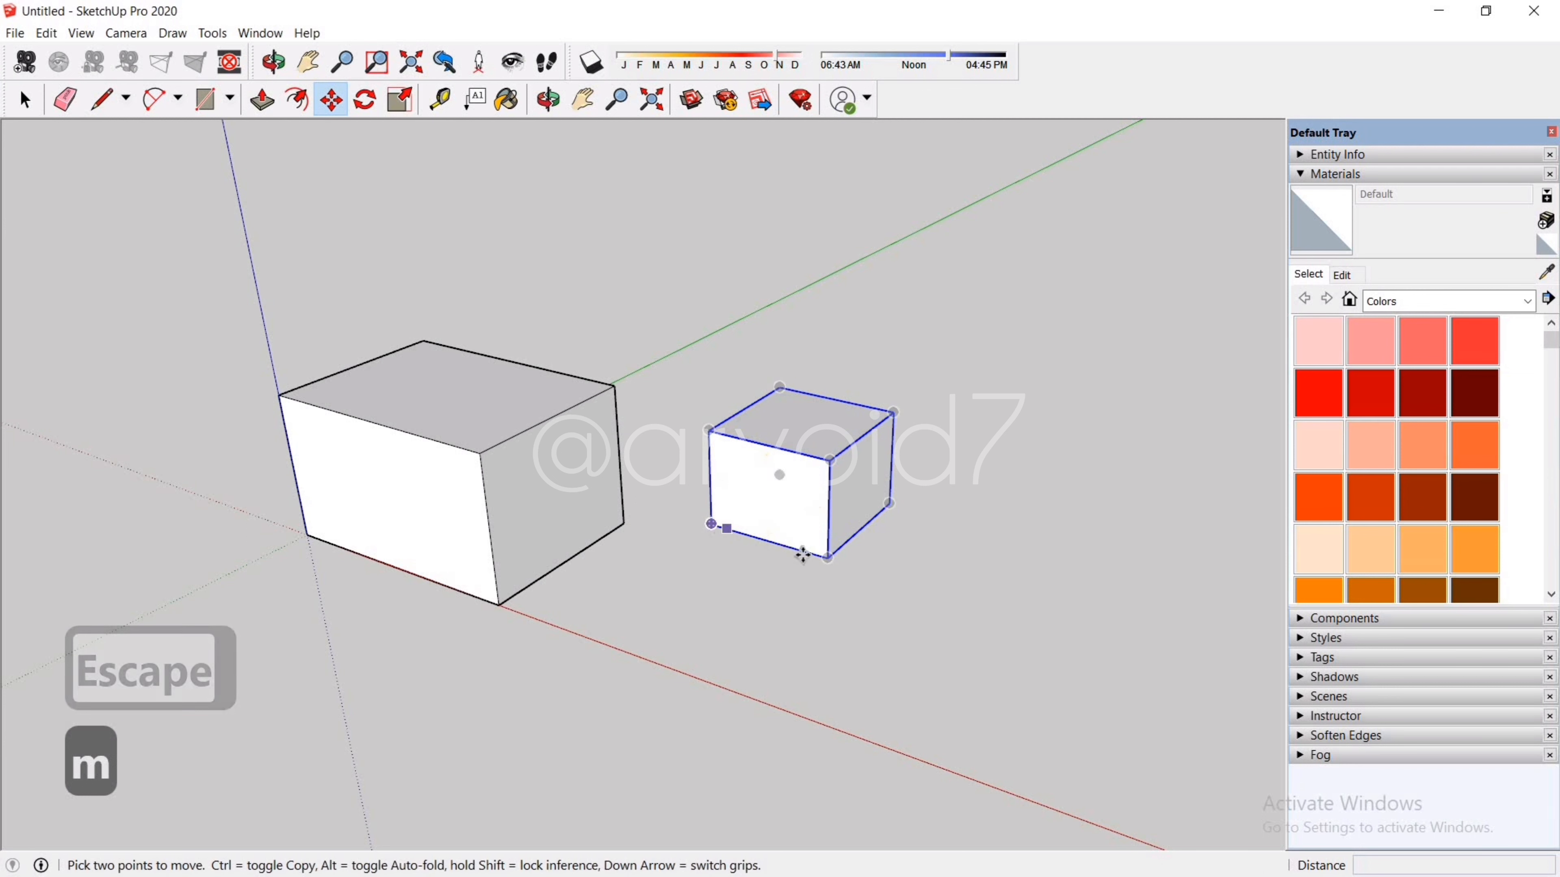
left_click(803, 555)
left_click(456, 447)
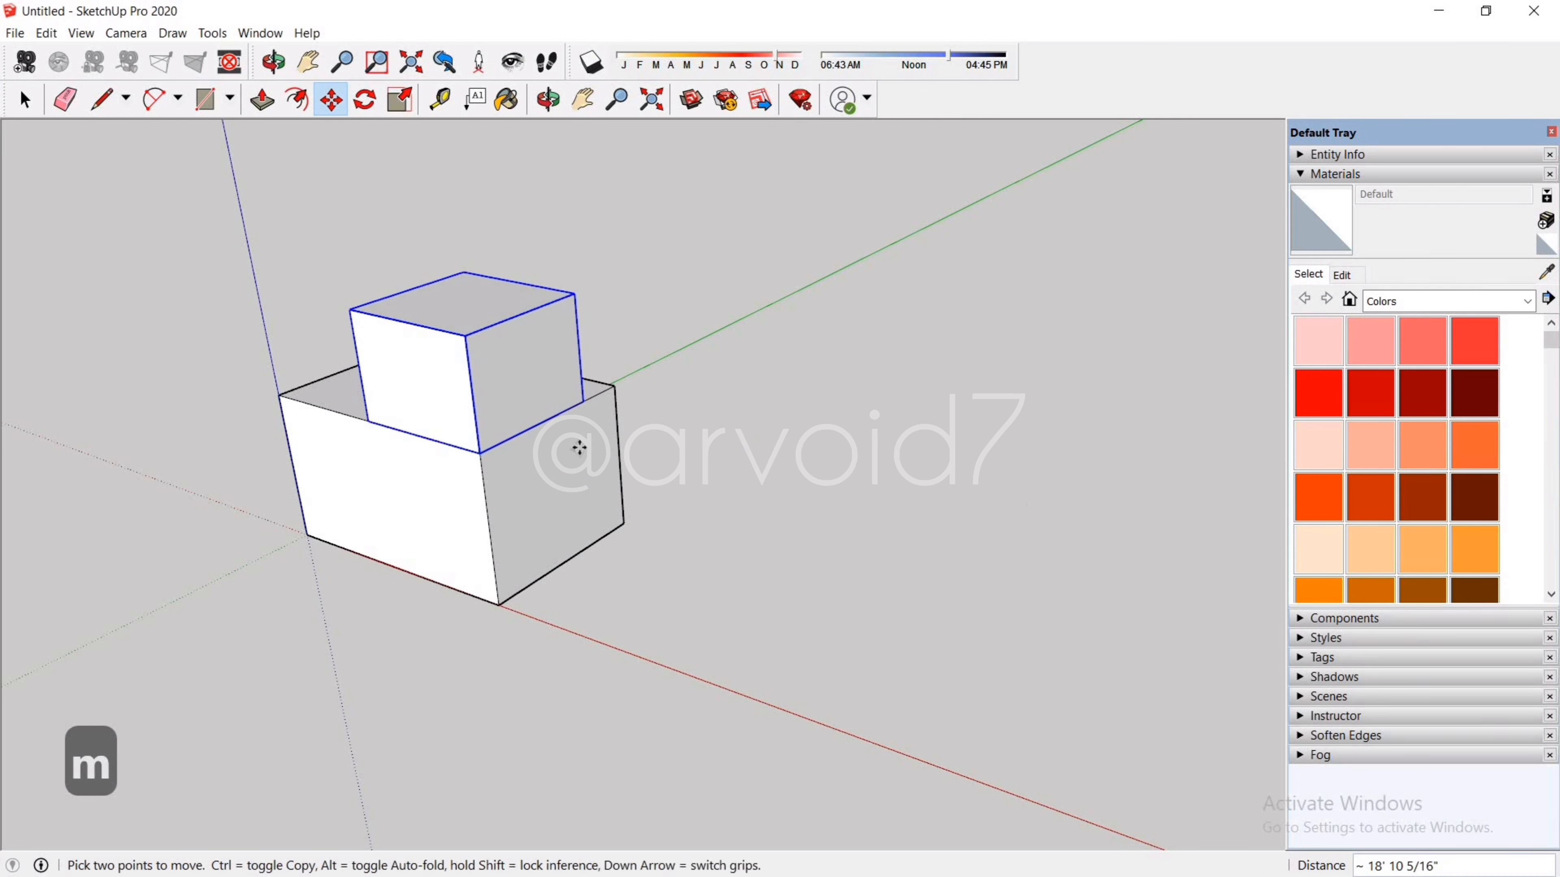
Step: Move the grouped small box off the large box and set it down separately beside it
left_click(477, 453)
left_click(881, 369)
left_click(762, 346)
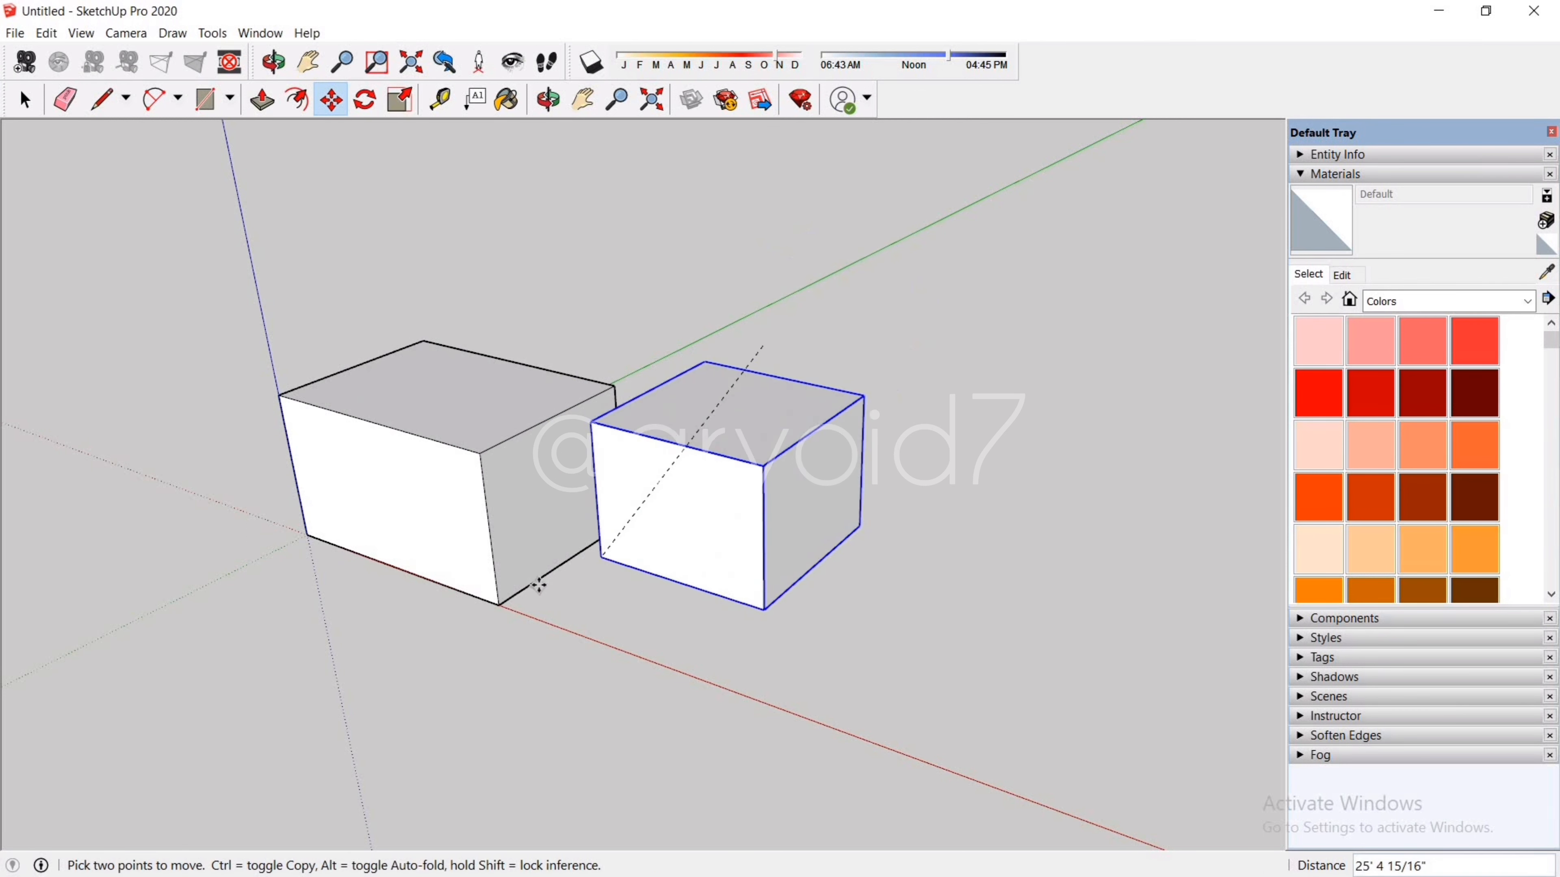
middle_click_drag(496, 605, 627, 488)
left_click(537, 660)
left_click(626, 488)
left_click(943, 415)
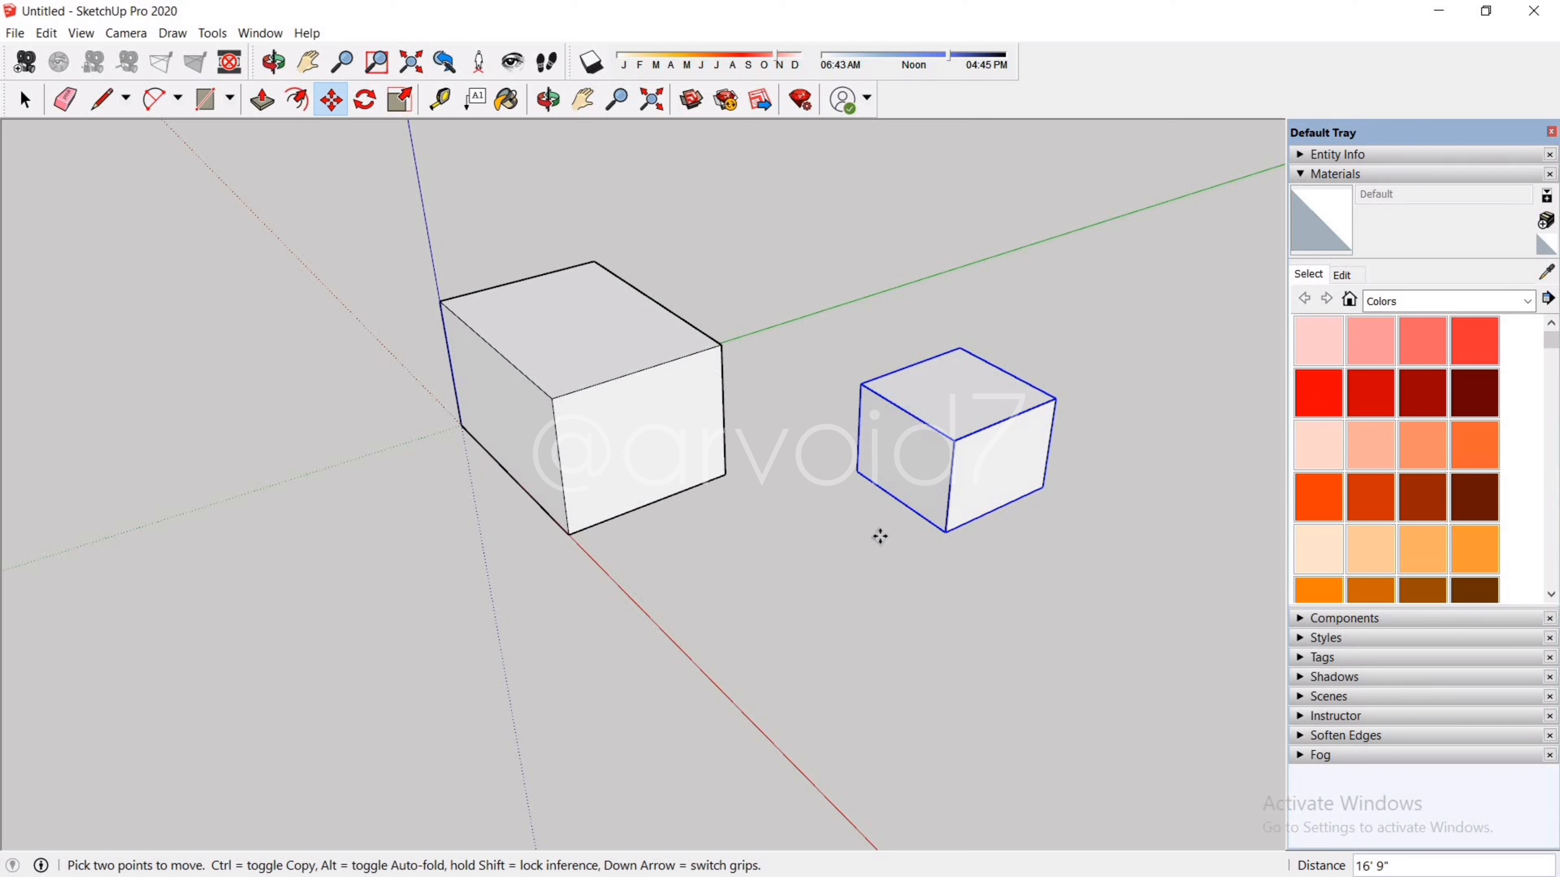
key("space")
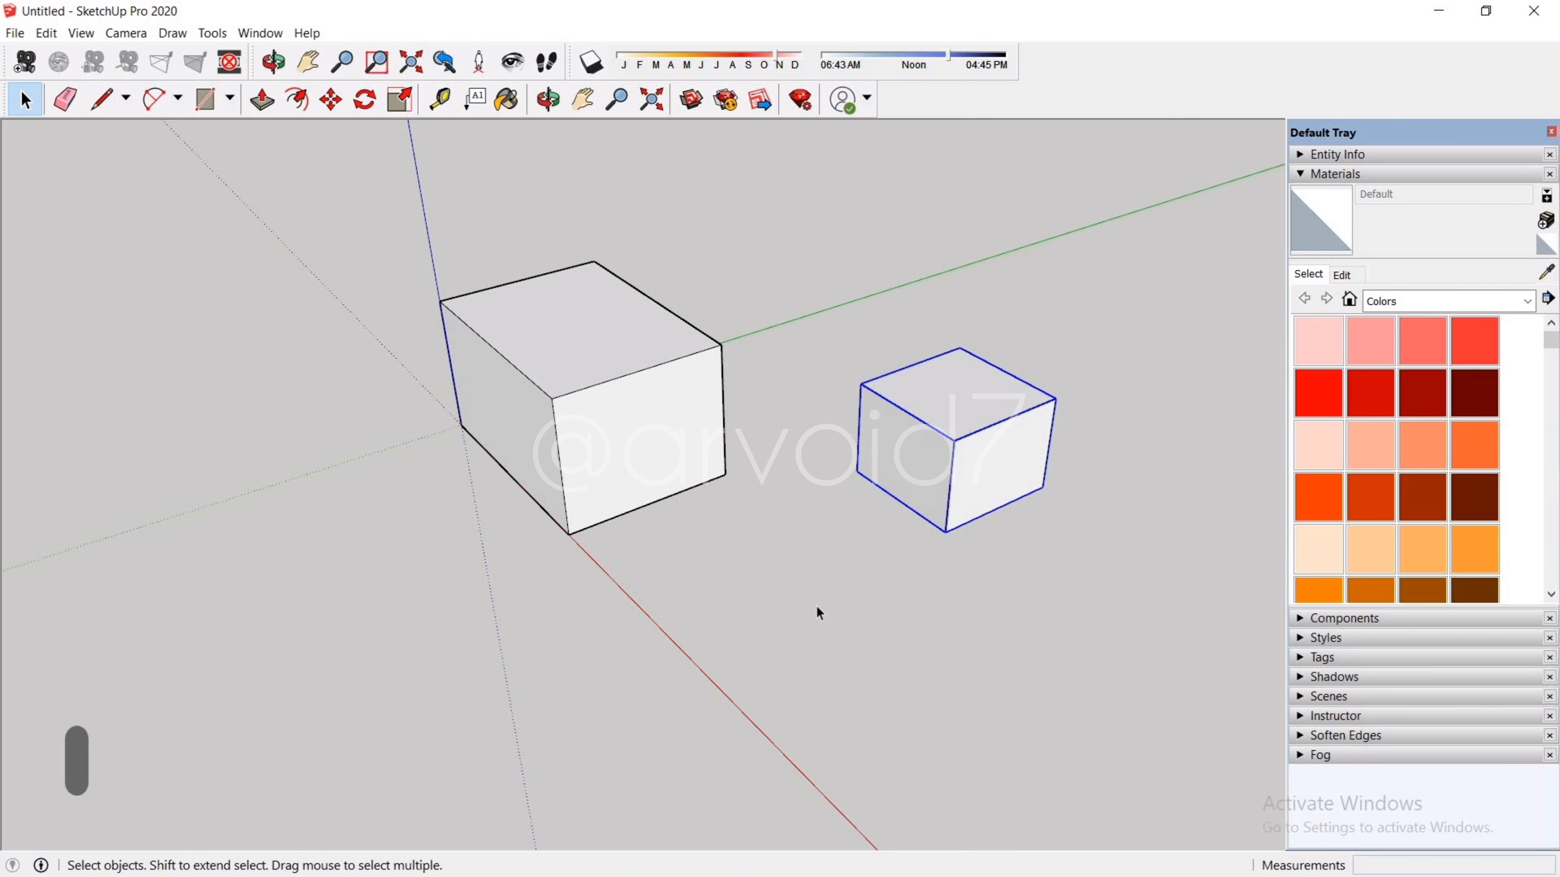
Step: Make the large box a group and combine it with the small grouped box in one group
triple_click(640, 442)
right_click(645, 449)
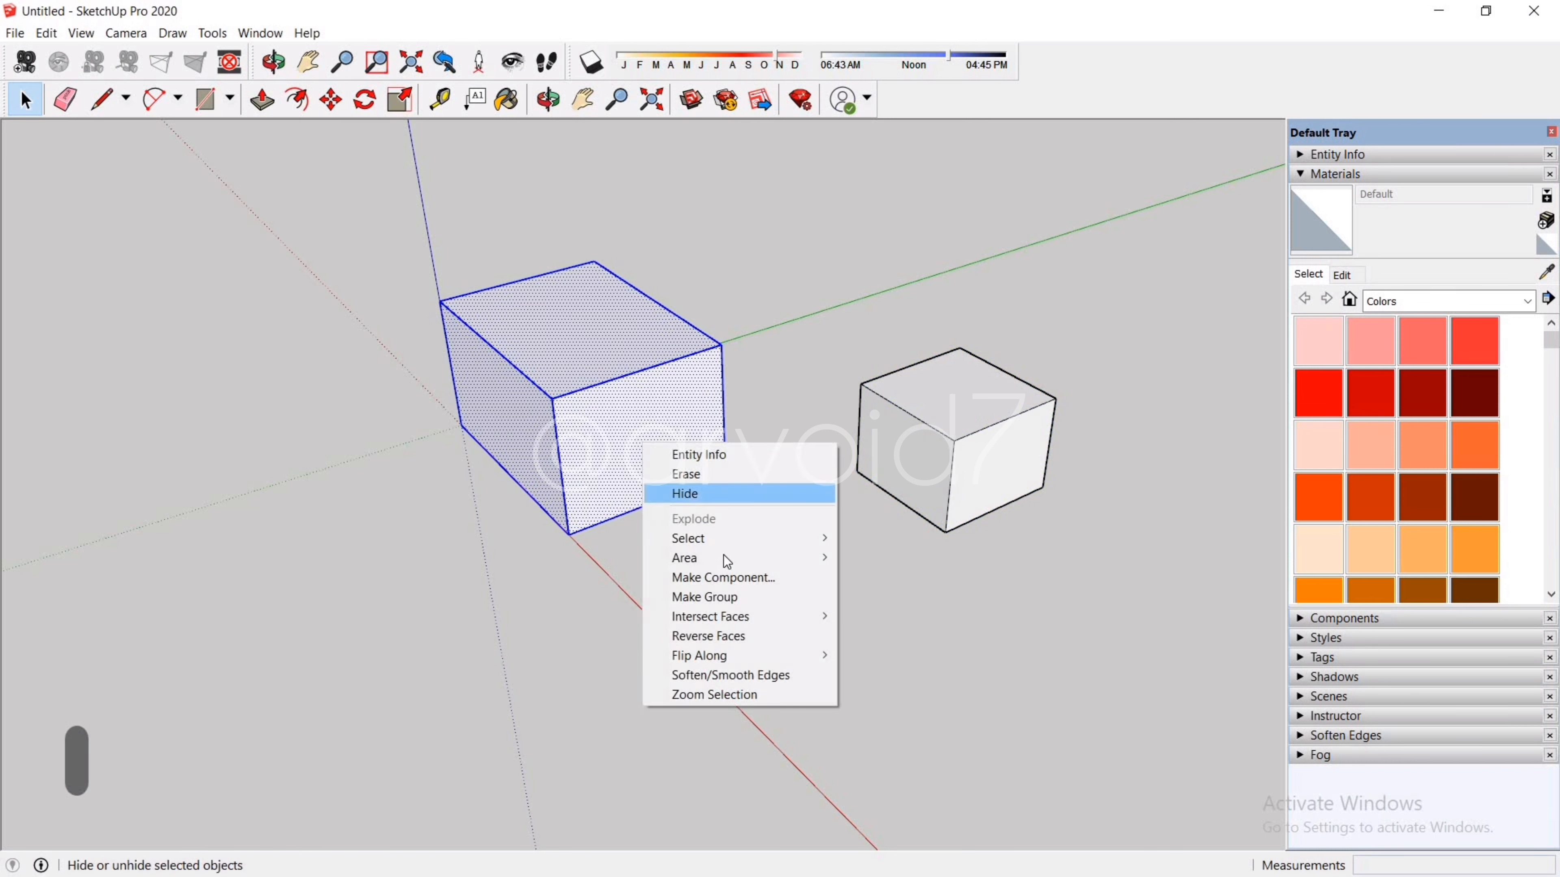
left_click(724, 594)
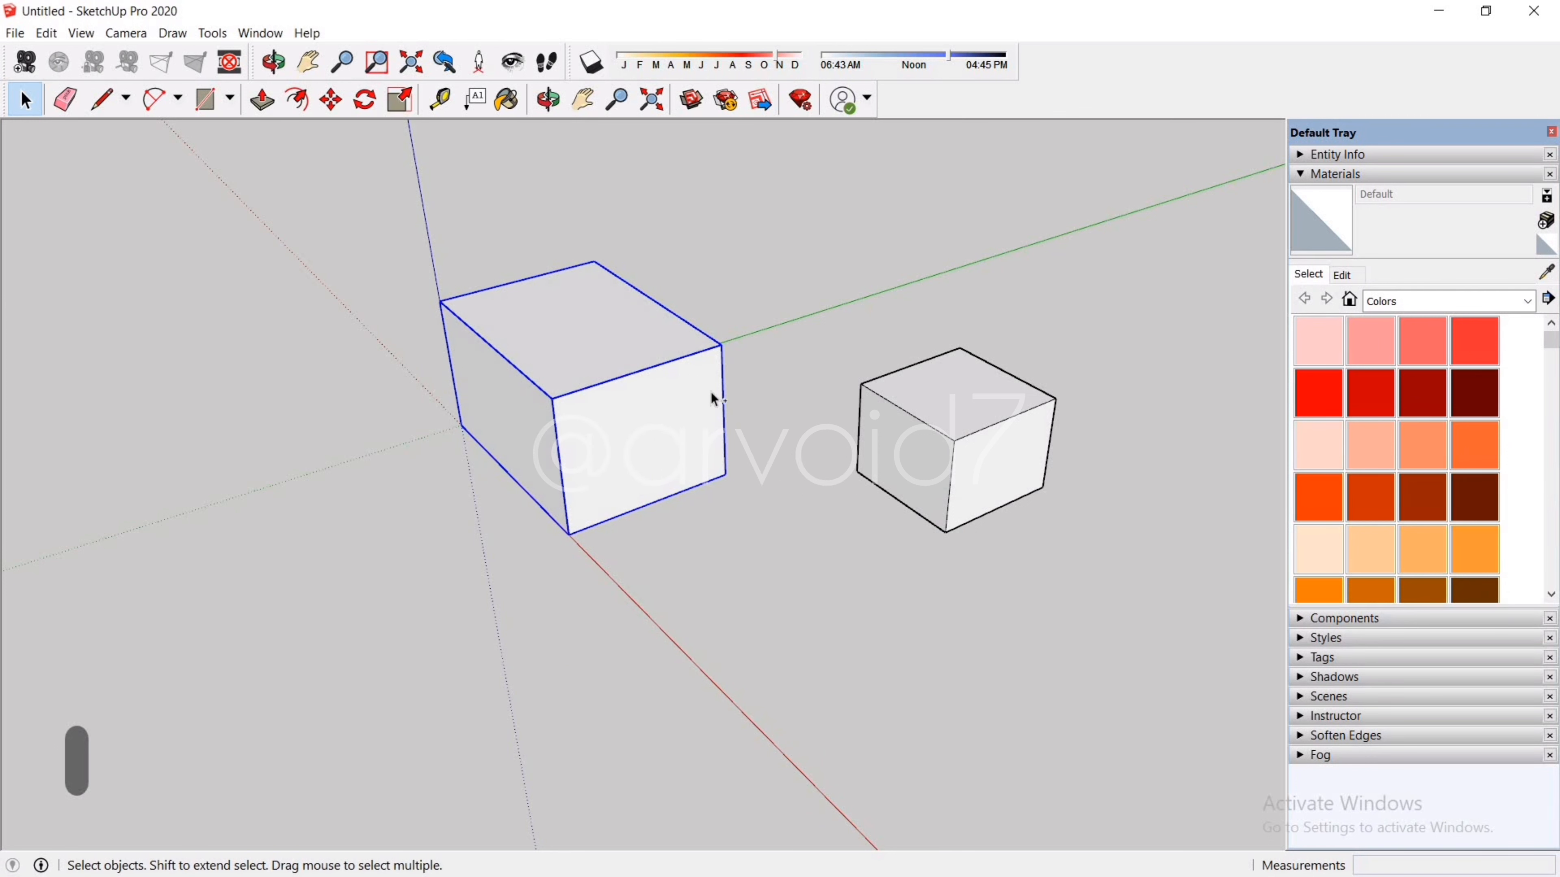
left_click(931, 394, "shift")
right_click(932, 394)
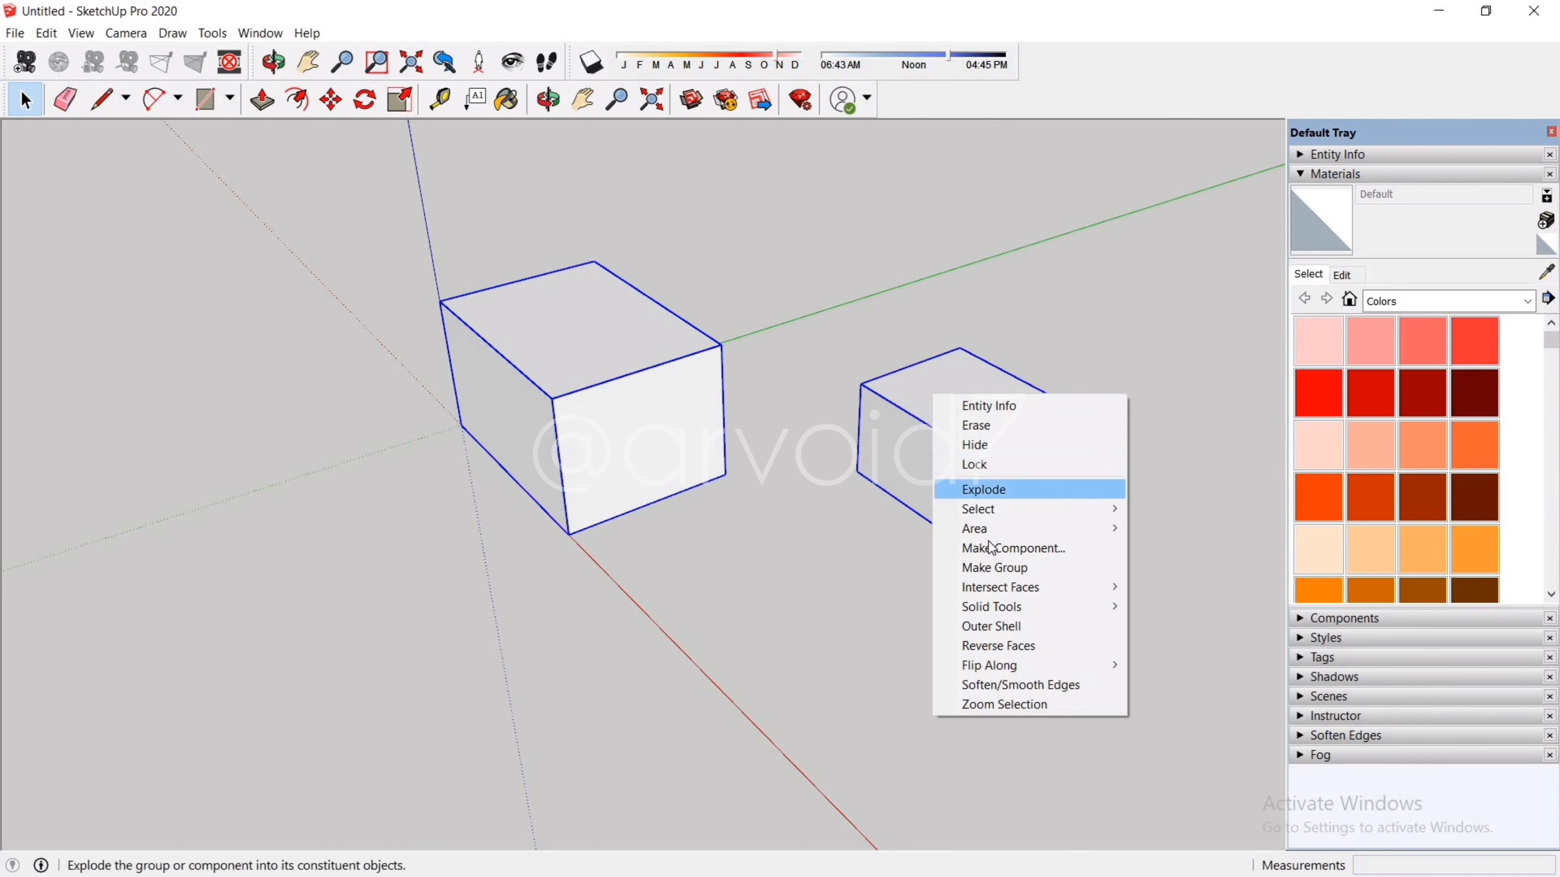
left_click(1004, 568)
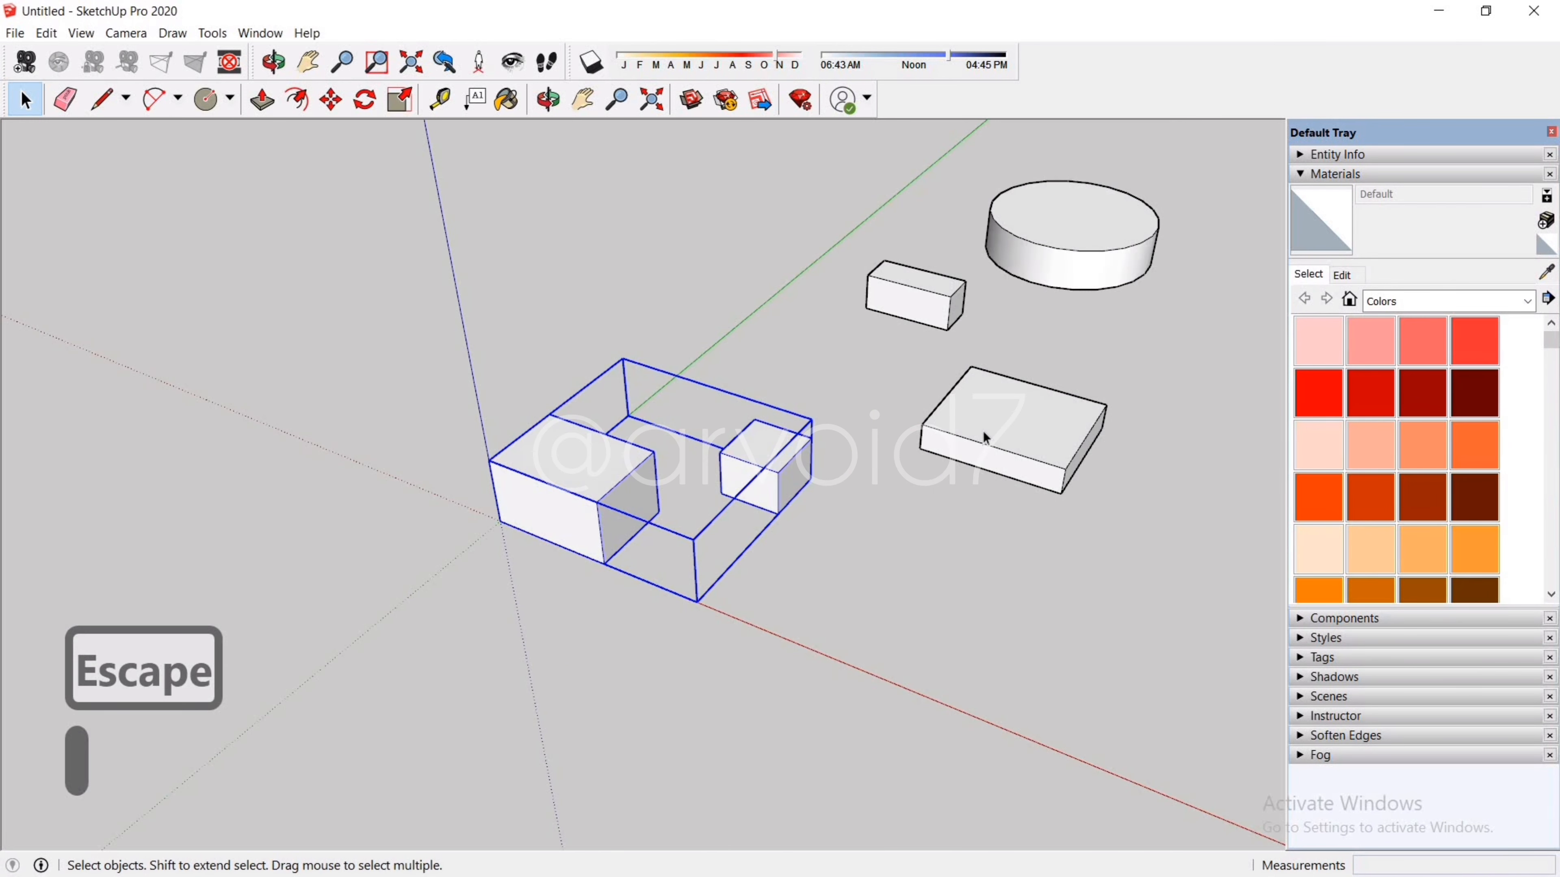
Step: Nest the flat slab, the narrow block and the cylinder with the two-box group, one grouping level at a time
left_click(985, 439)
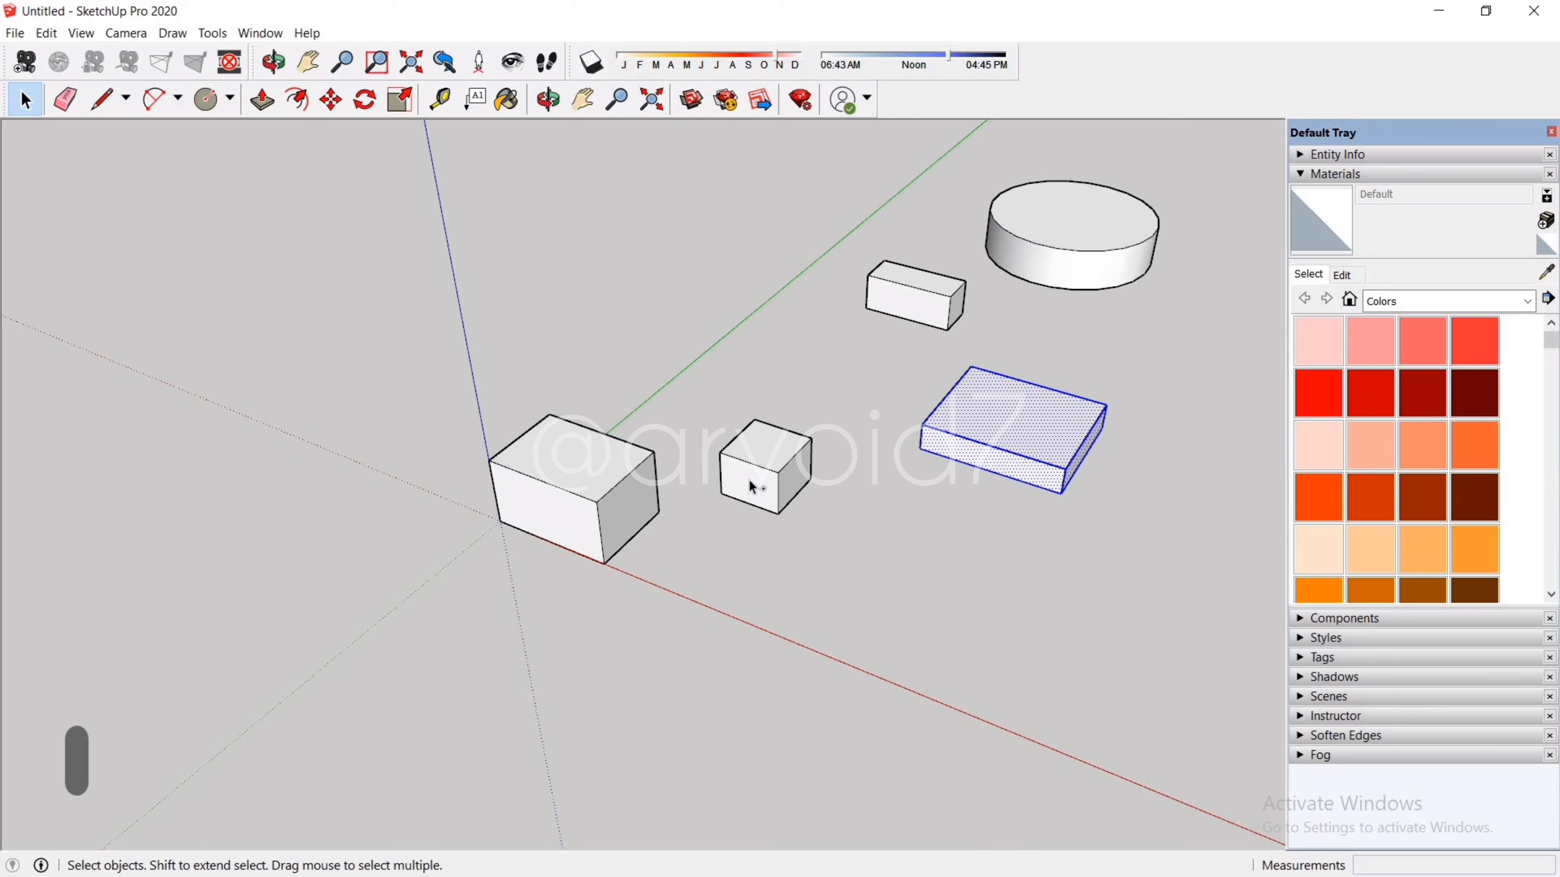
left_click(752, 487, "shift")
right_click(1044, 410)
left_click(1129, 586)
left_click(912, 300, "shift")
right_click(913, 289)
left_click(1000, 467)
left_click(1116, 257, "shift")
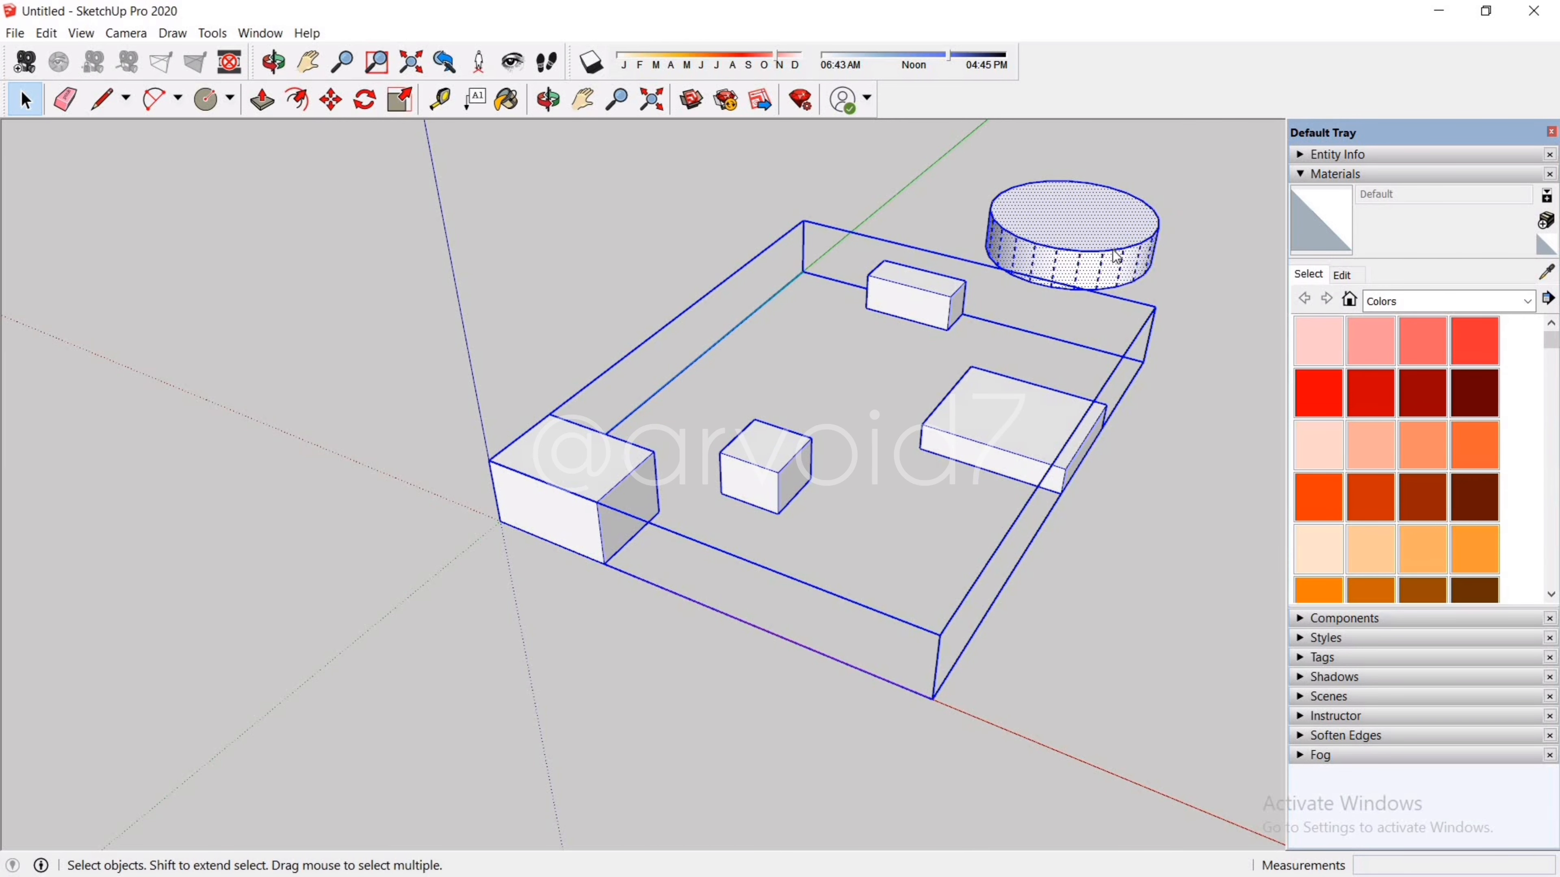
Step: Try to move the whole nested group from the small box's nearest bottom corner
scroll(797, 345, "down", 3)
key("m")
left_click(802, 452)
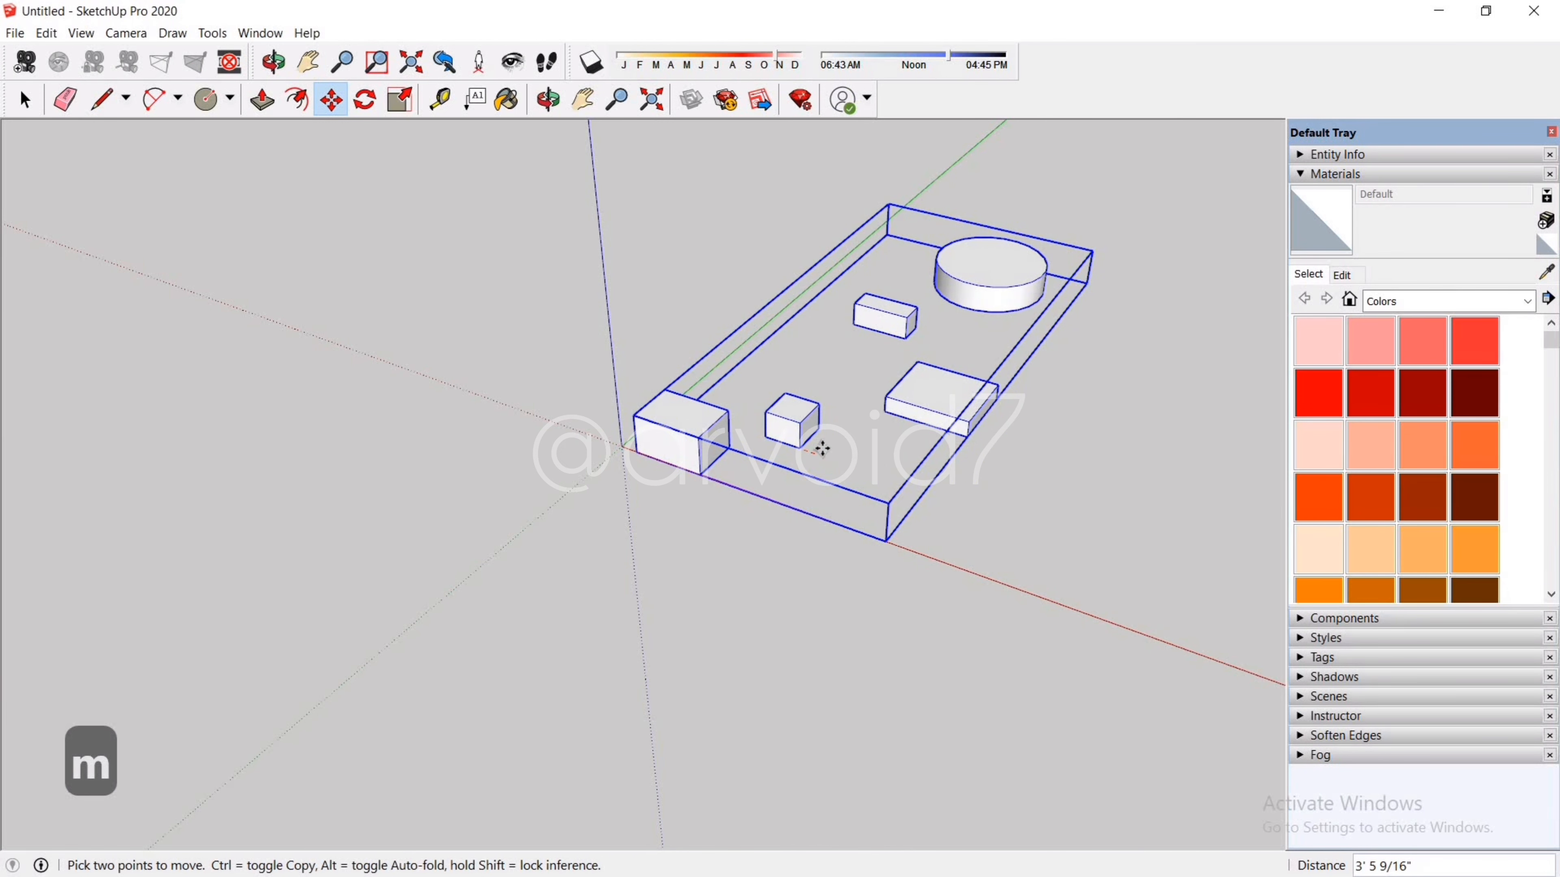
key("Escape")
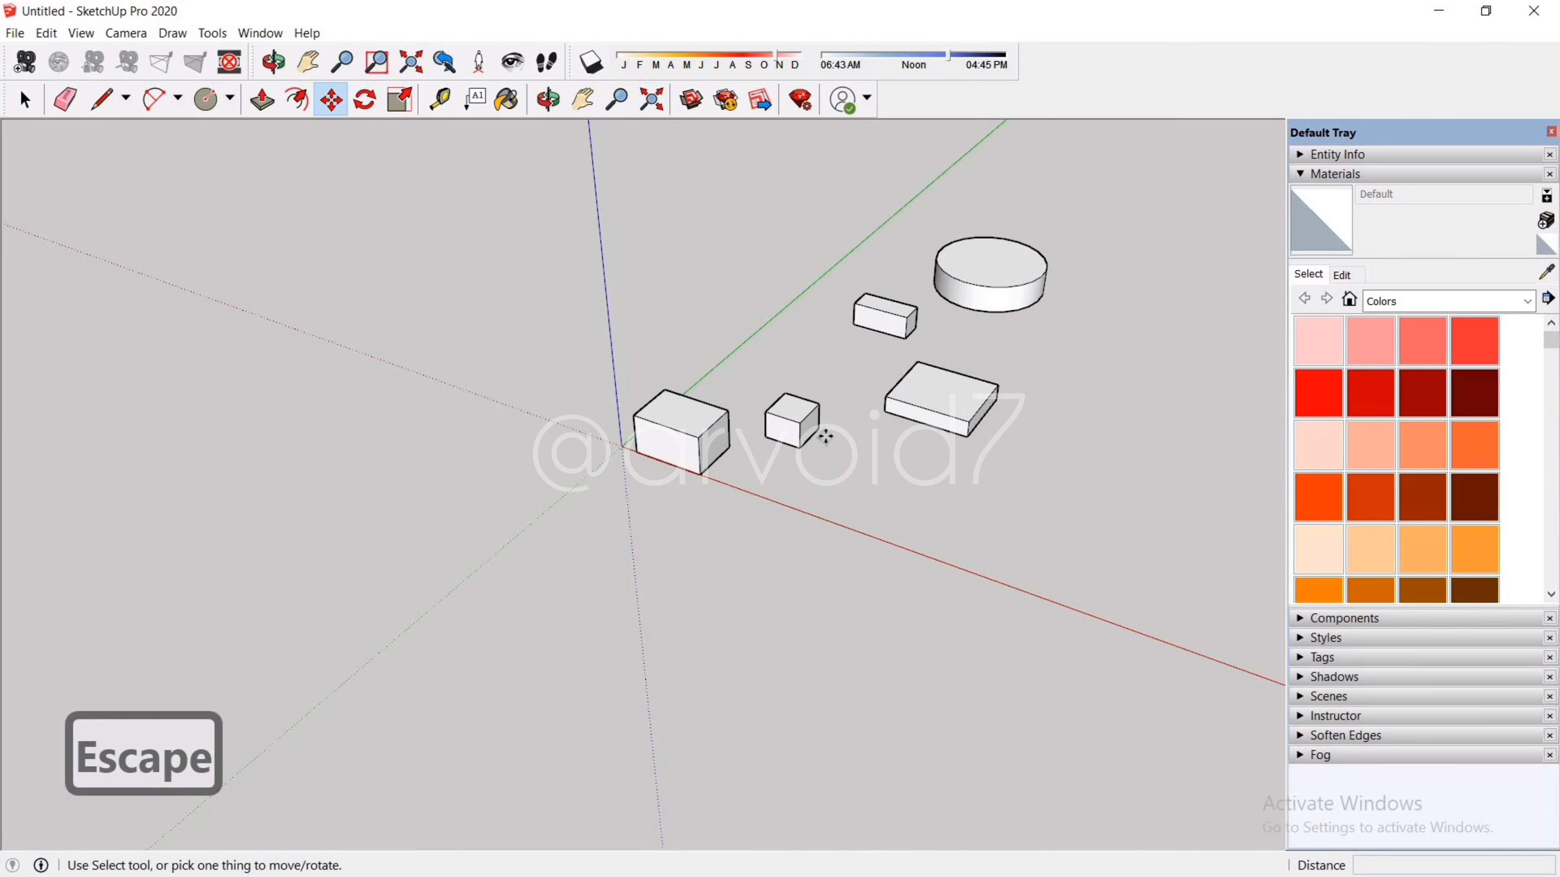
Step: Explode the outermost group to release the cylinder from the nested objects
key("space")
scroll(798, 424, "up", 2)
left_click(780, 414)
right_click(780, 414)
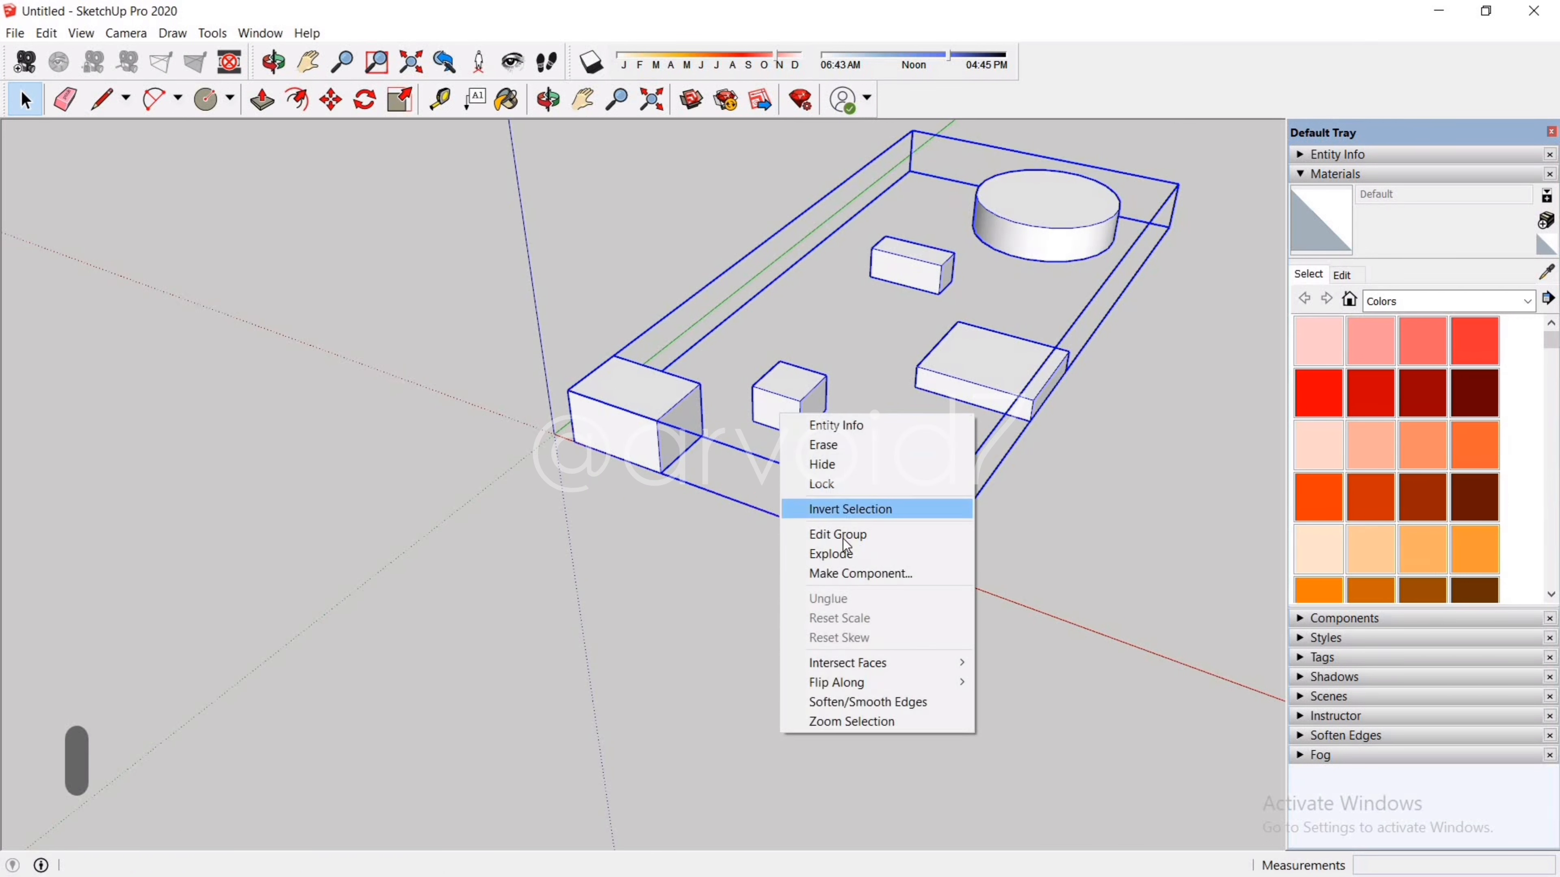
left_click(842, 555)
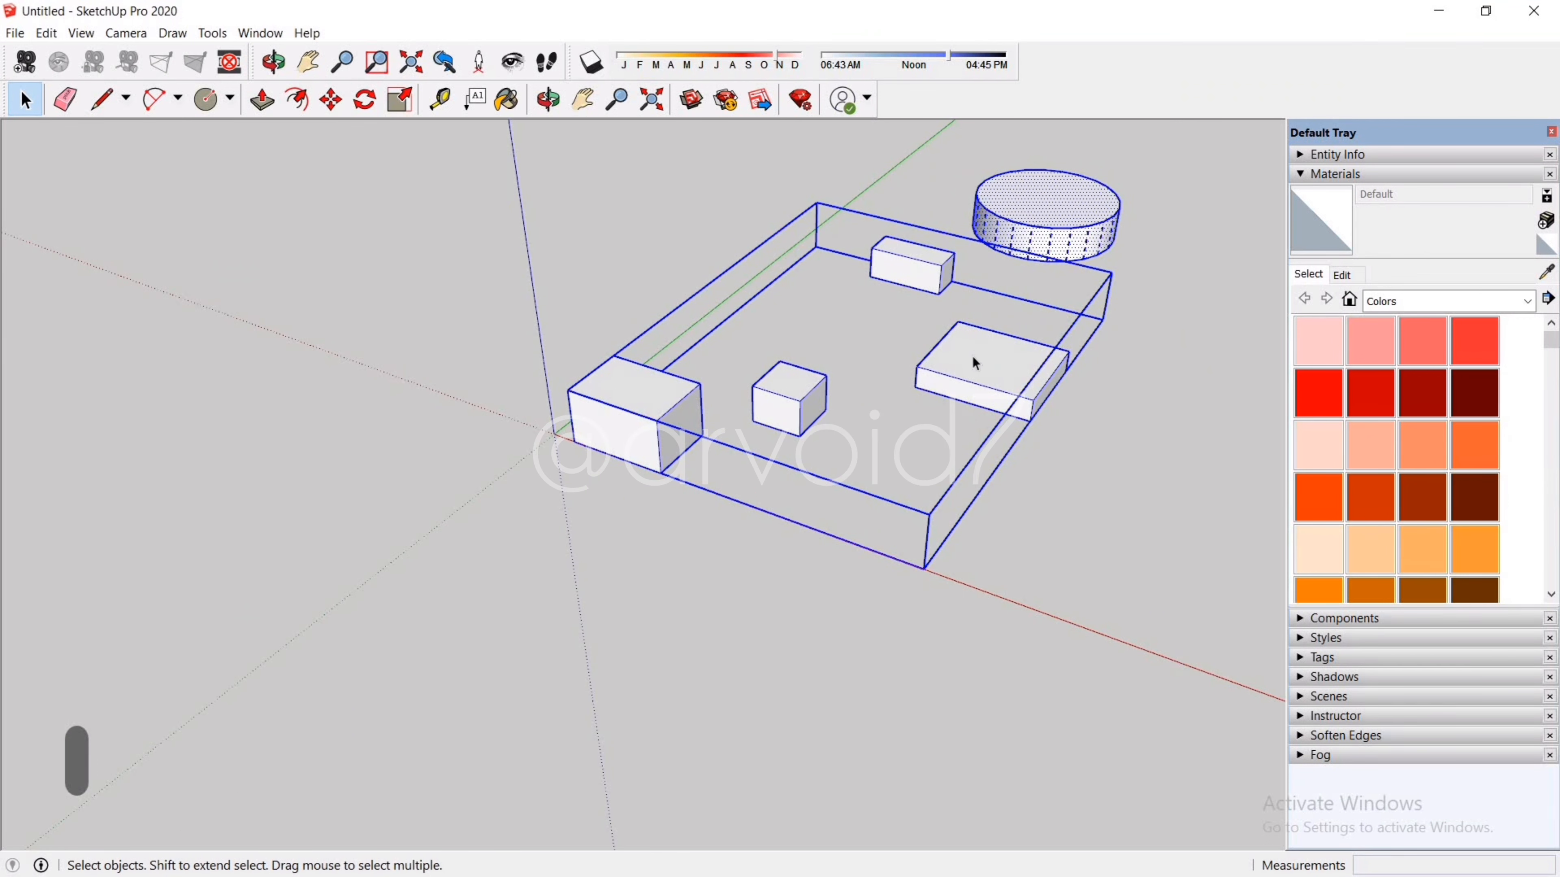
Step: Explode the remaining nested groups one level at a time, down to the large box and the small box
right_click(977, 335)
left_click(1013, 434)
right_click(808, 395)
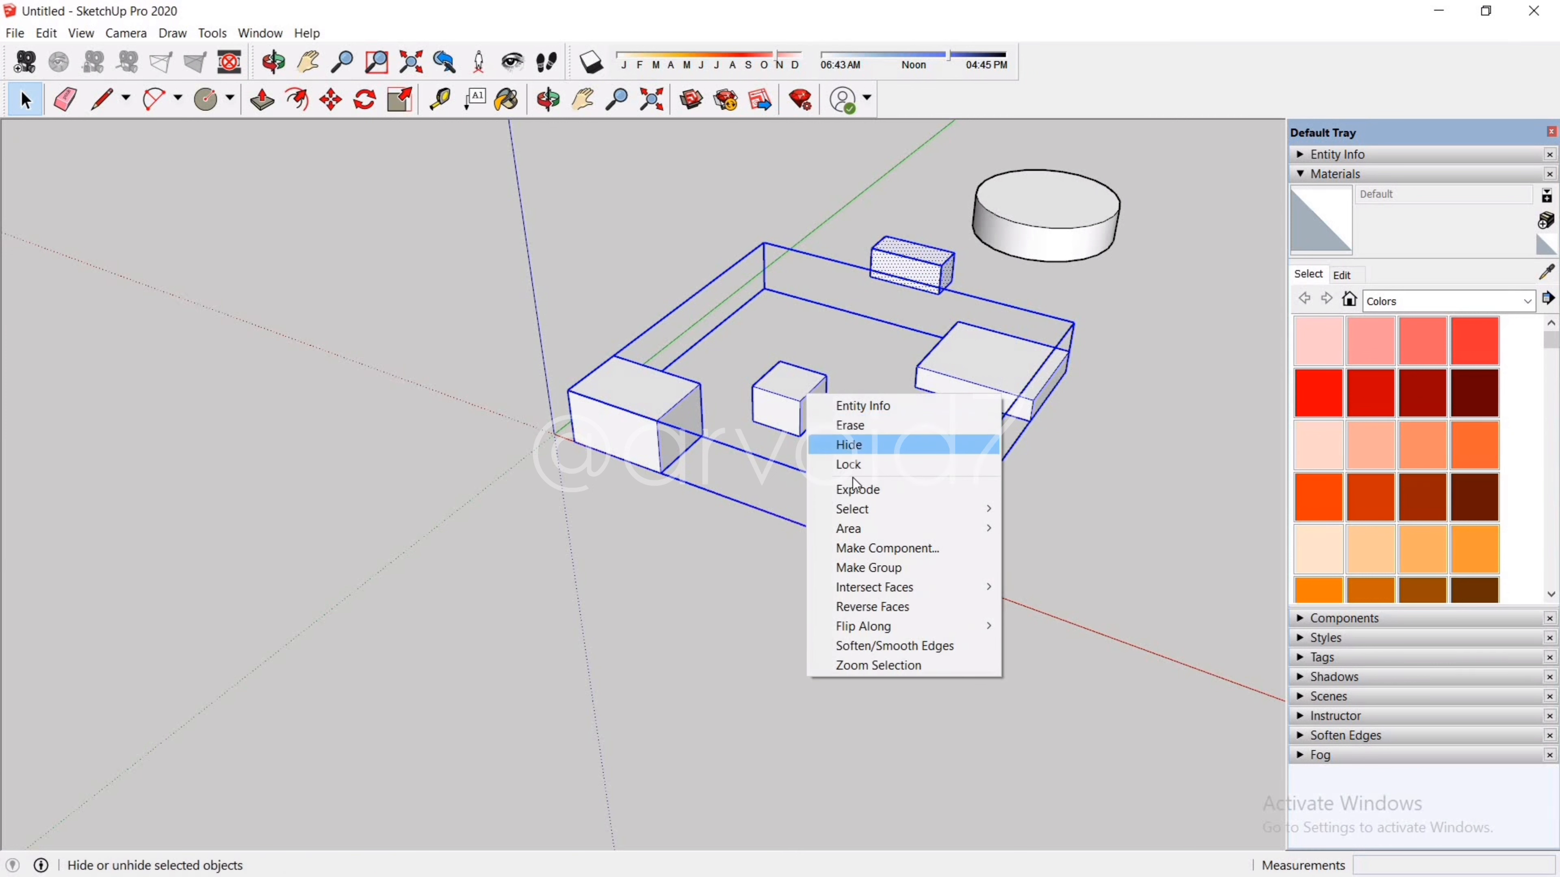
left_click(857, 489)
right_click(683, 423)
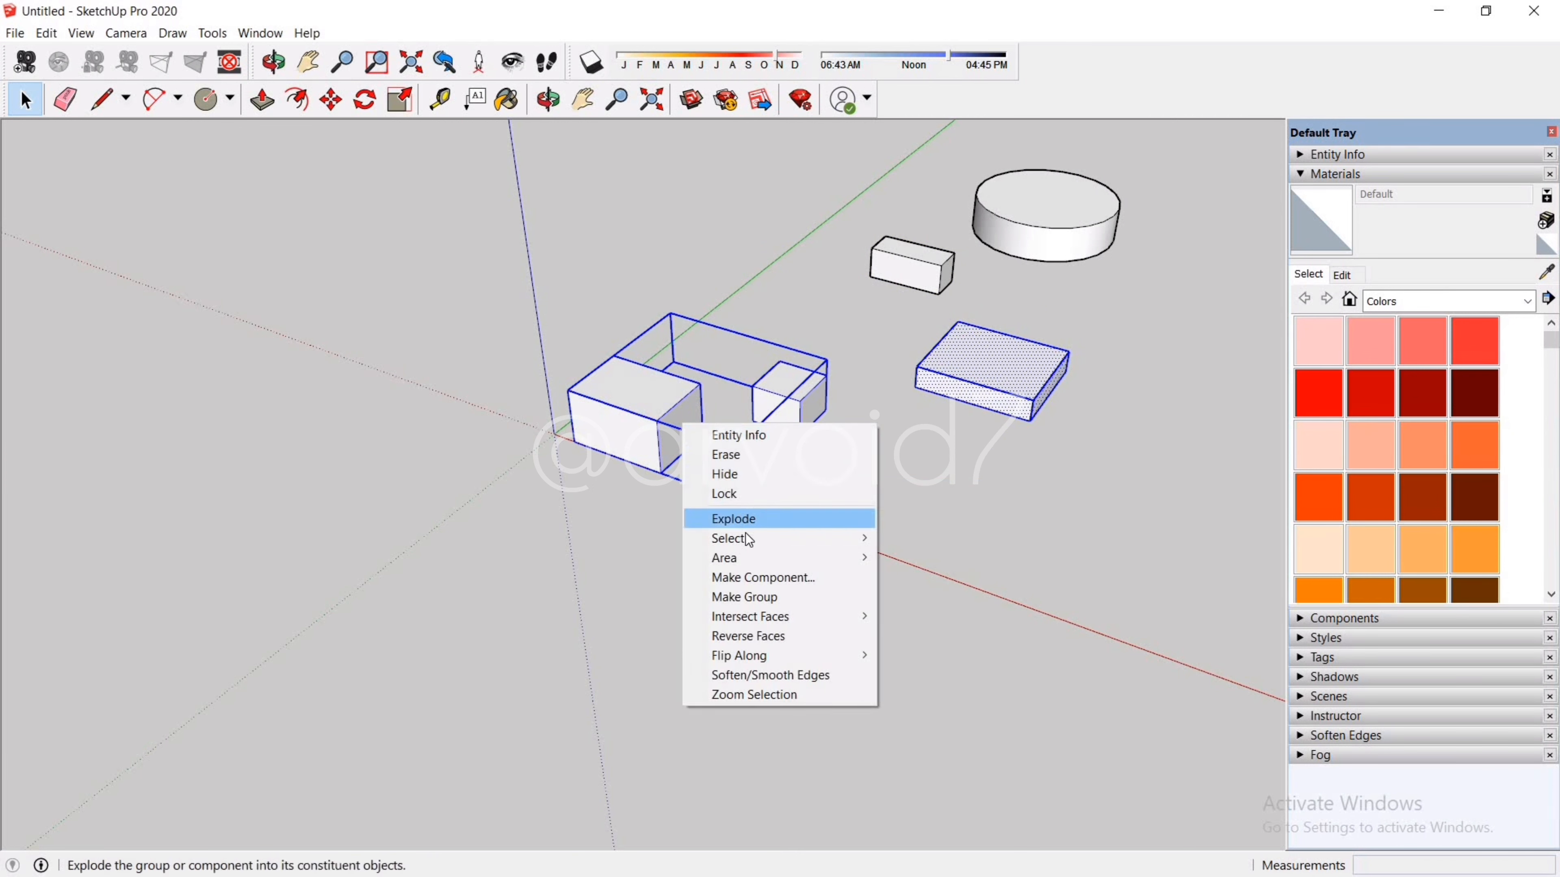
left_click(747, 519)
right_click(779, 423)
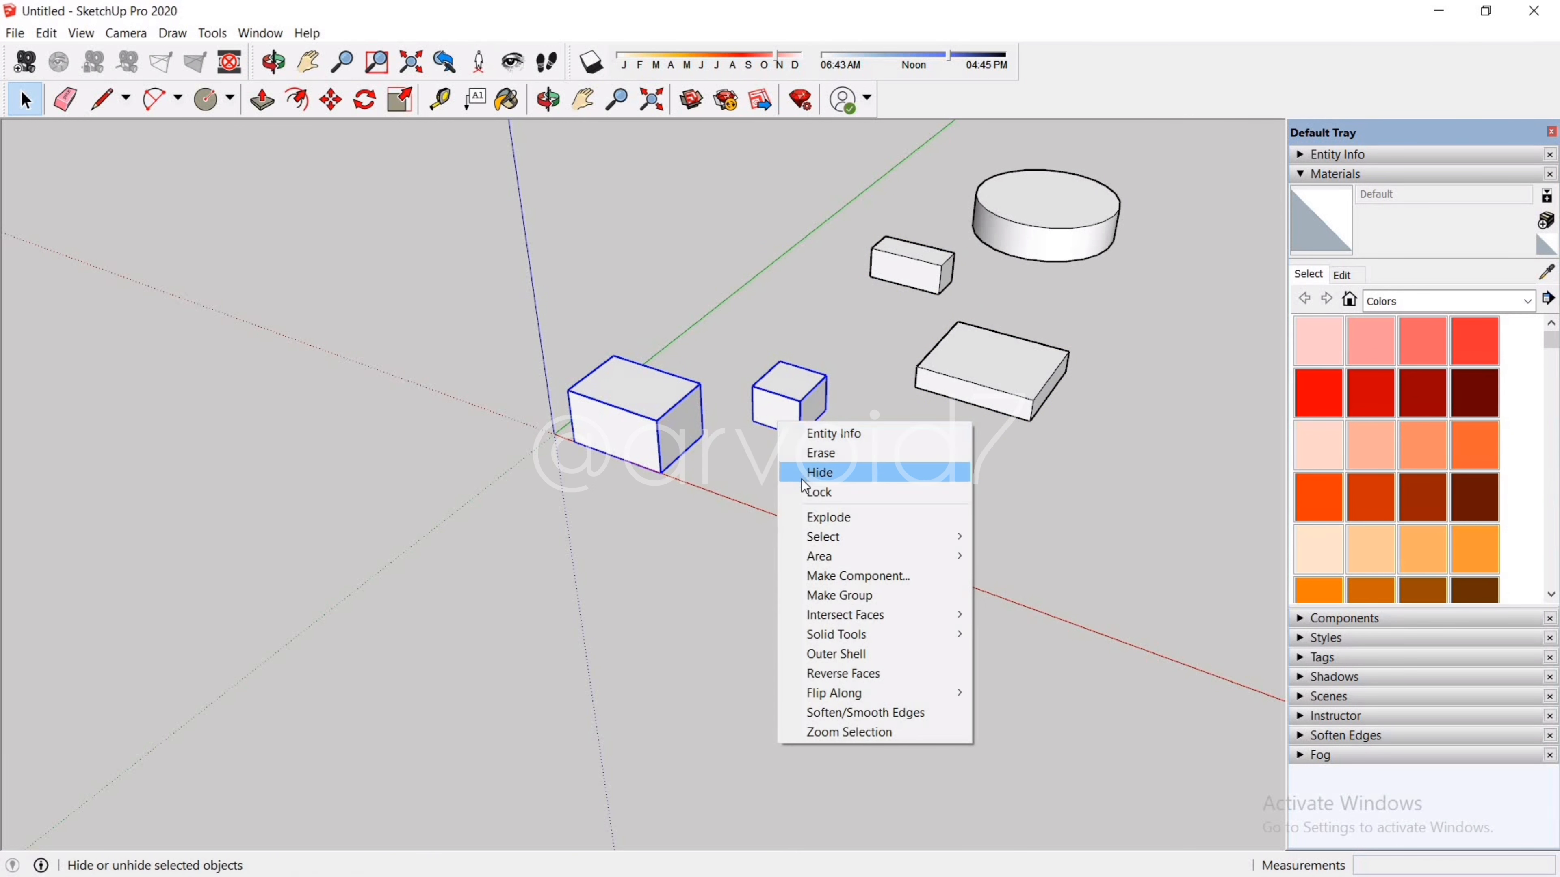
left_click(806, 516)
Step: Select all the exploded objects and delete them from the model
key("Escape")
scroll(850, 428, "down", 2)
left_click_drag(1079, 540, 546, 203)
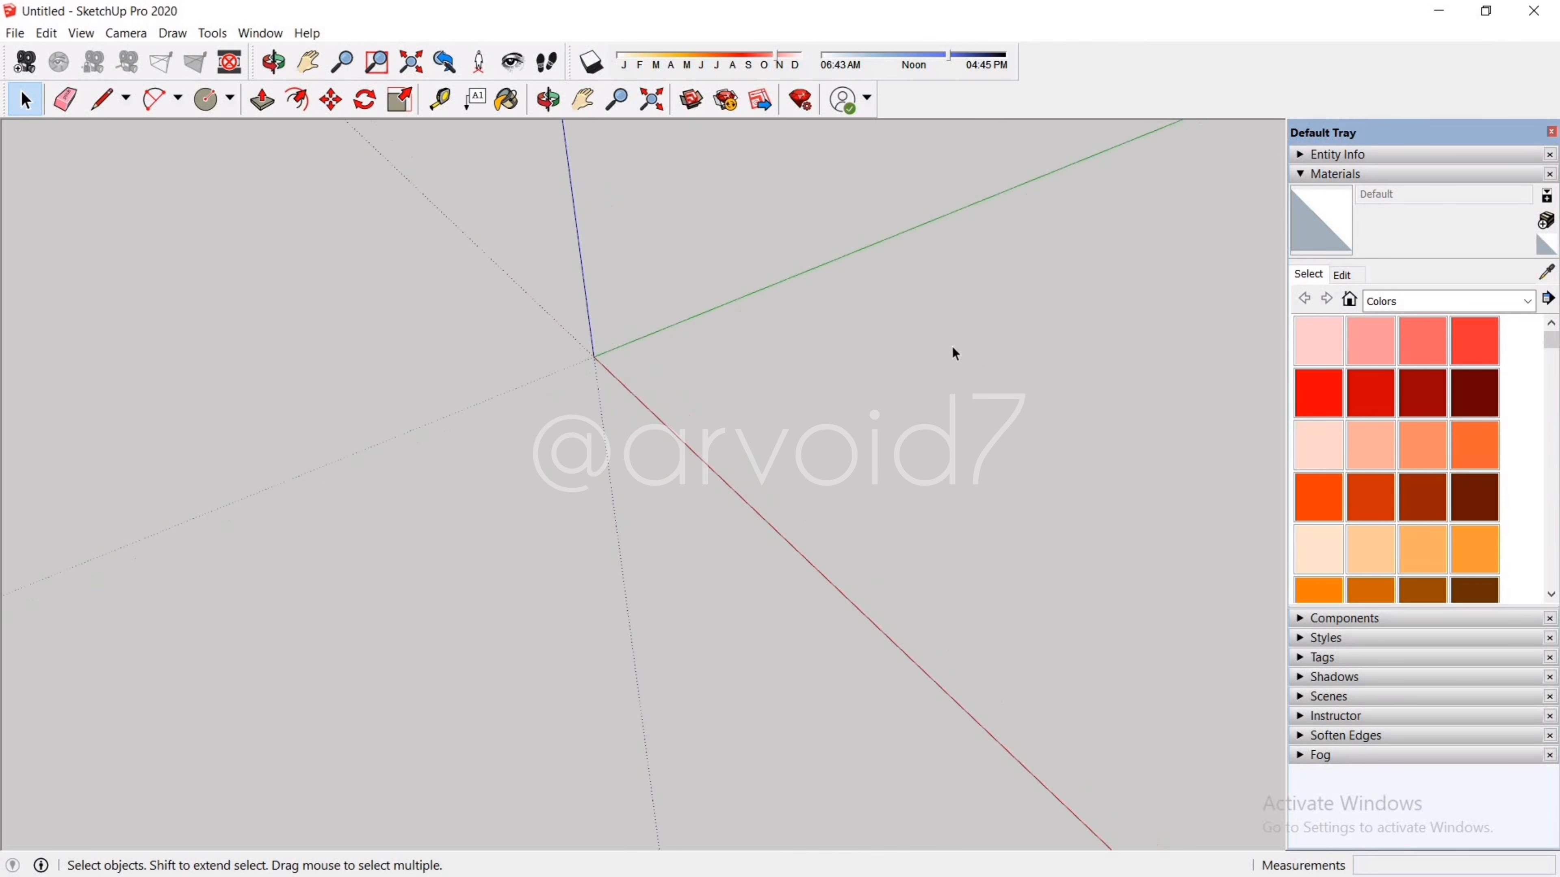
Step: Draw a square of about 21' by 21' from the origin and push/pull it up about 16' into a box
key("r")
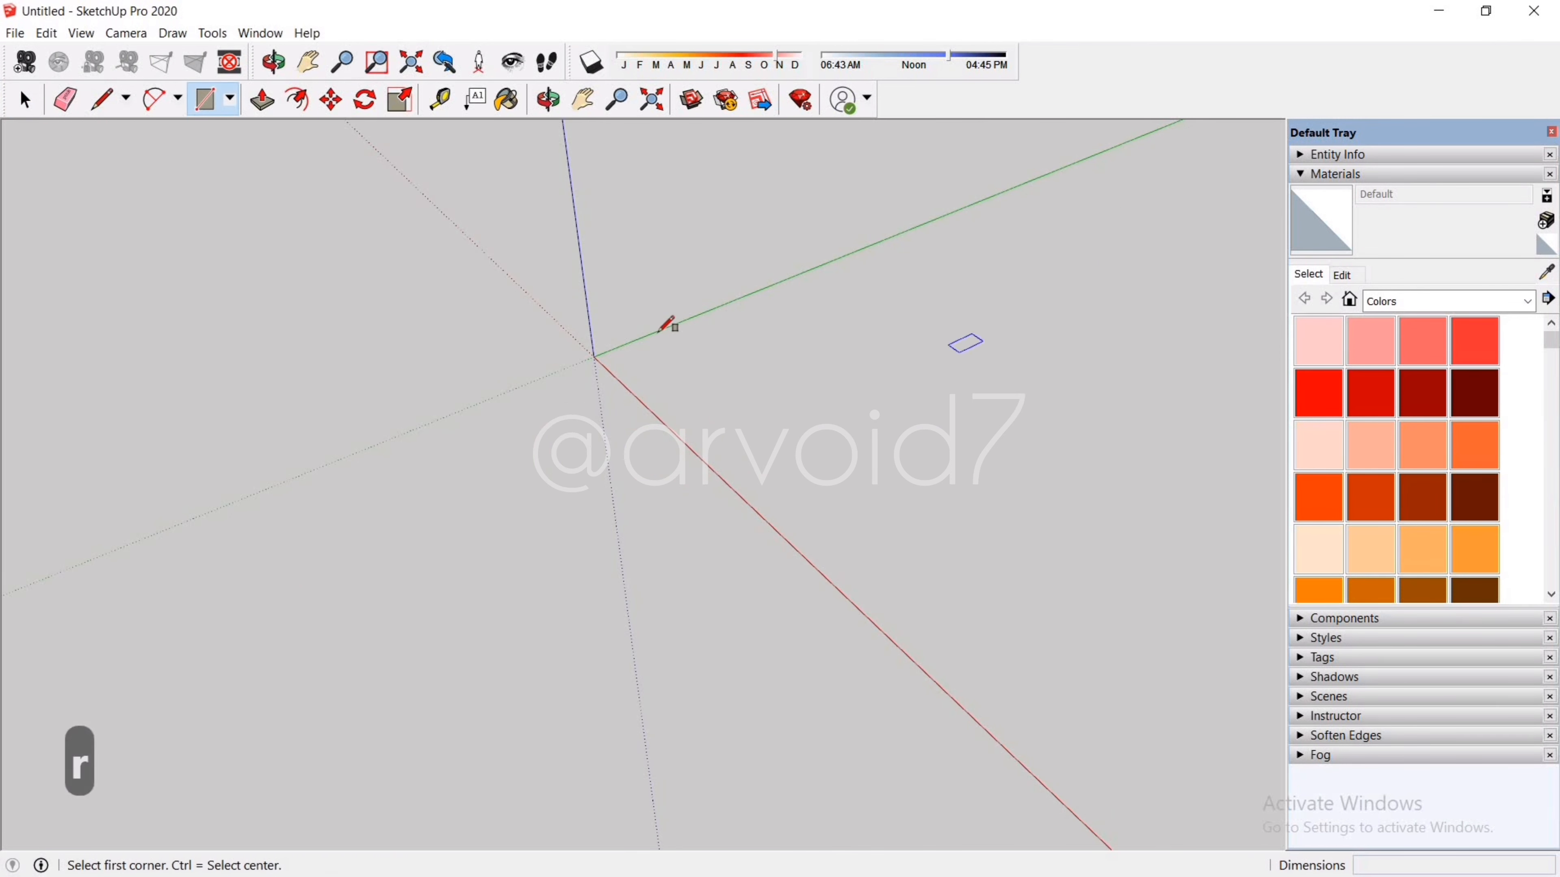
left_click(594, 356)
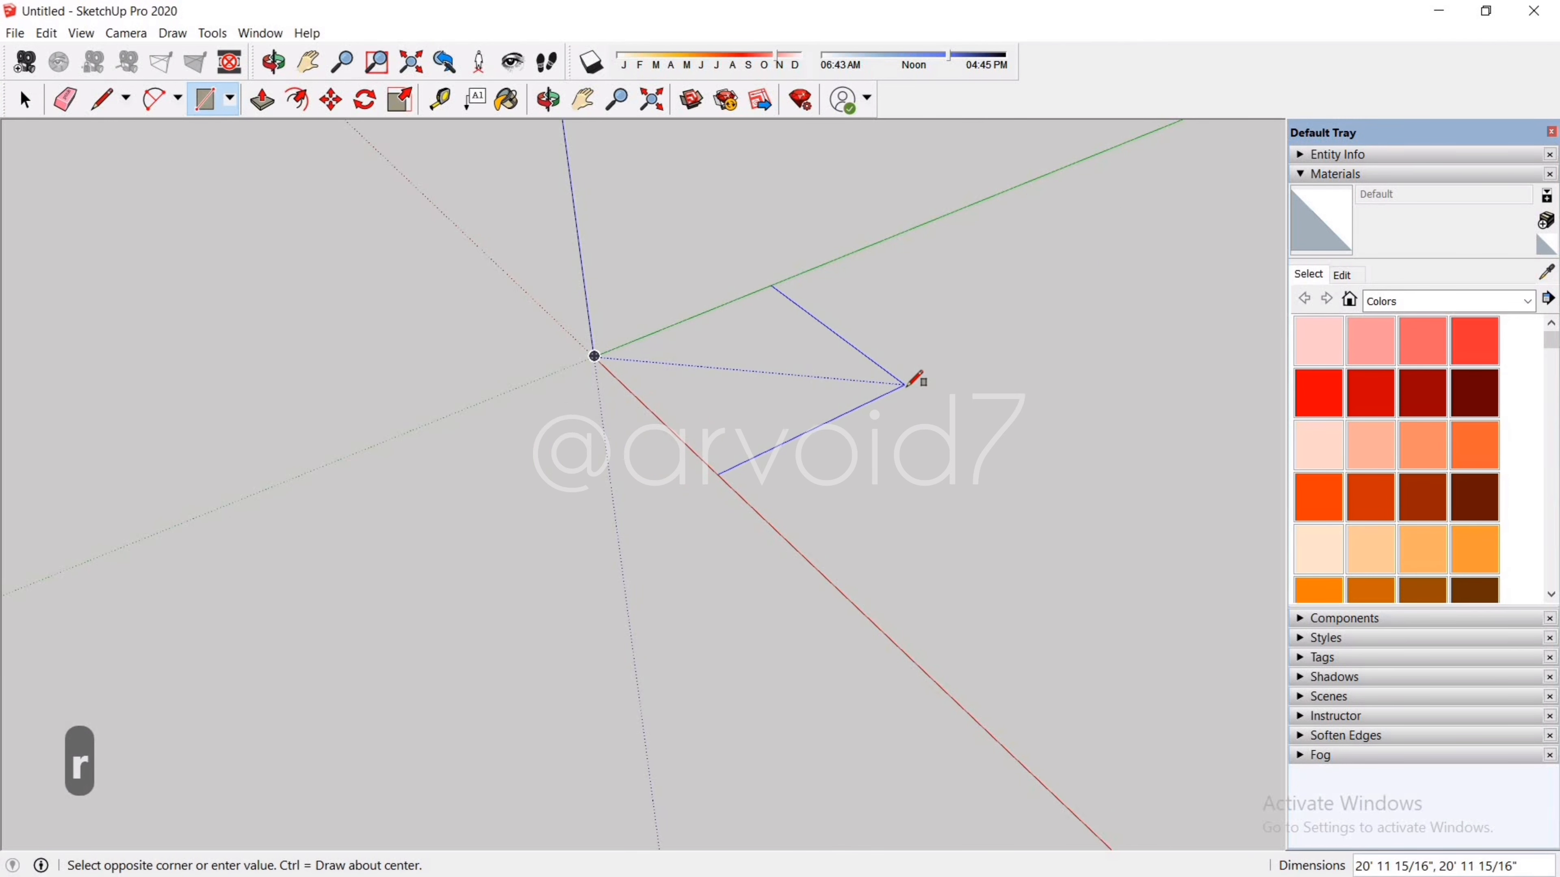
left_click(905, 384)
key("p")
left_click_drag(756, 394, 809, 242)
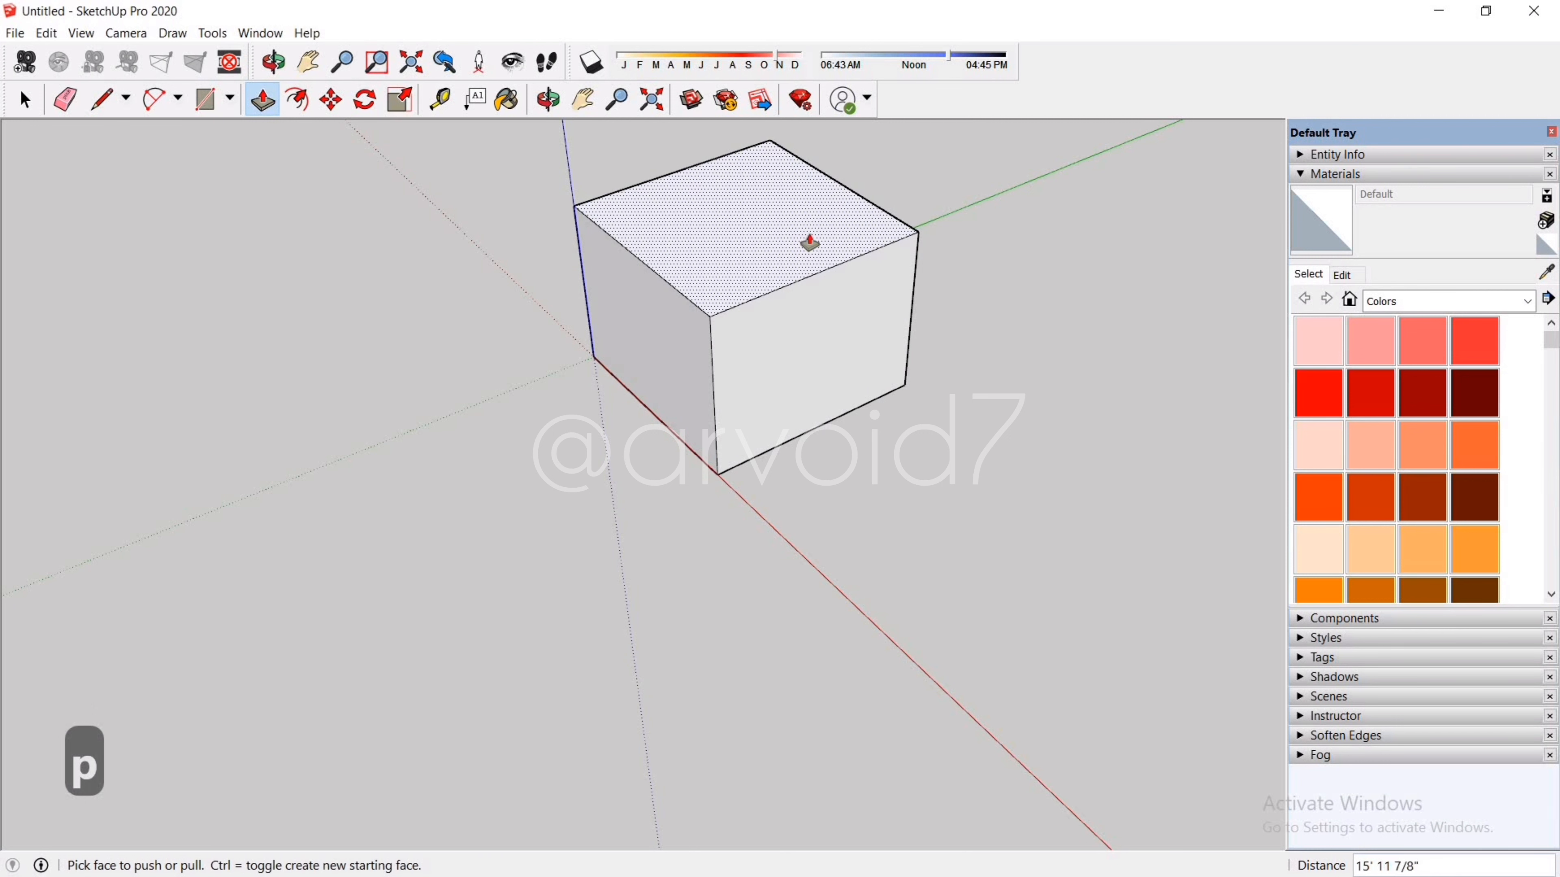
key("Escape")
key("space")
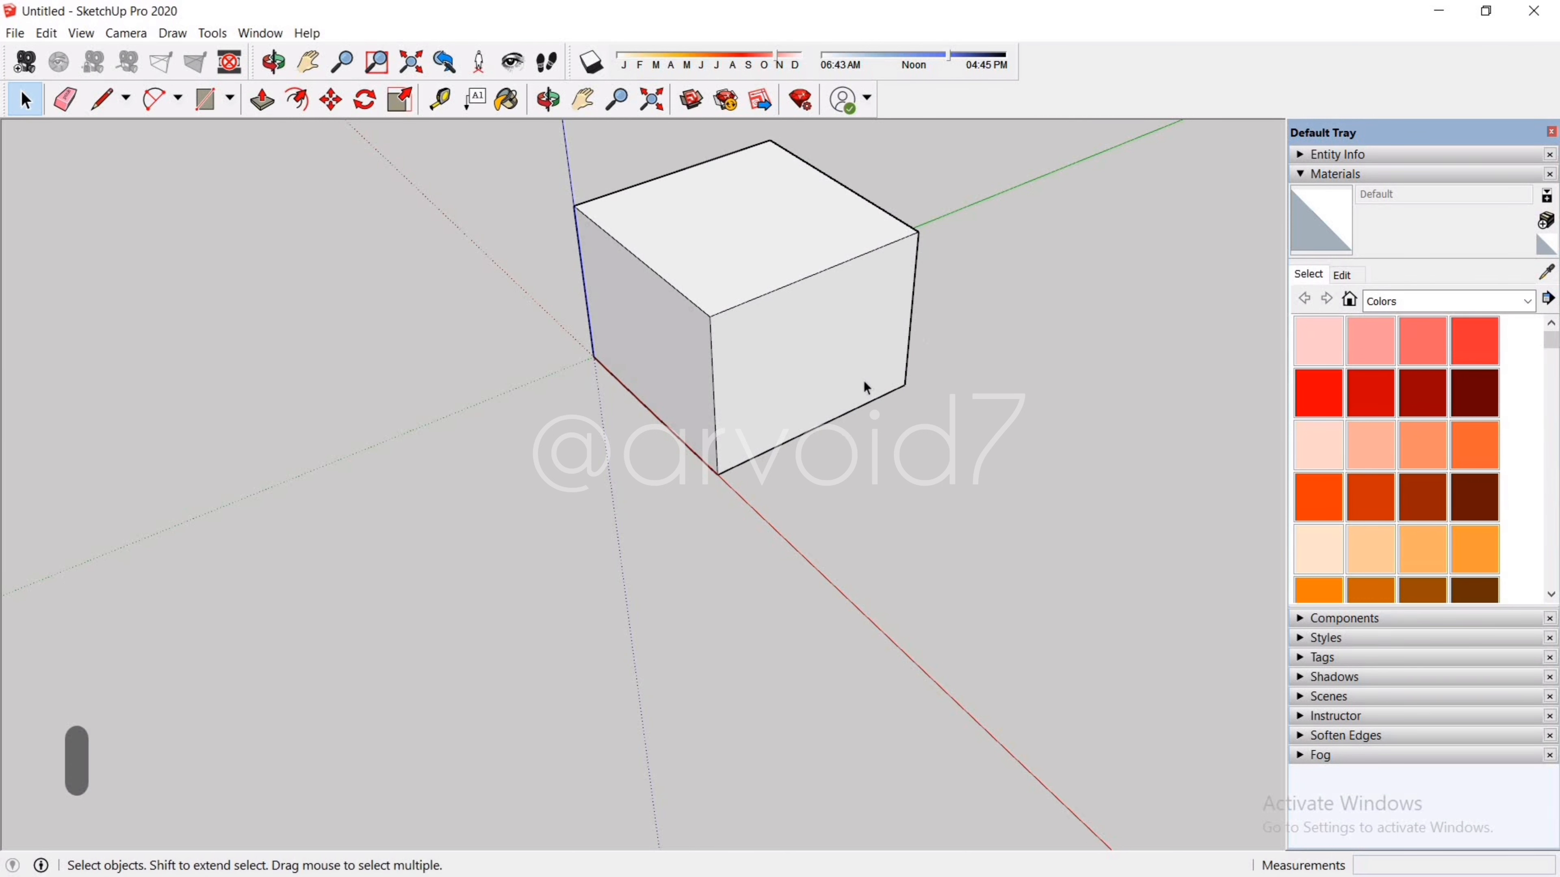
Step: Make the whole box a component with the definition name "box 1"
triple_click(865, 312)
right_click(865, 311)
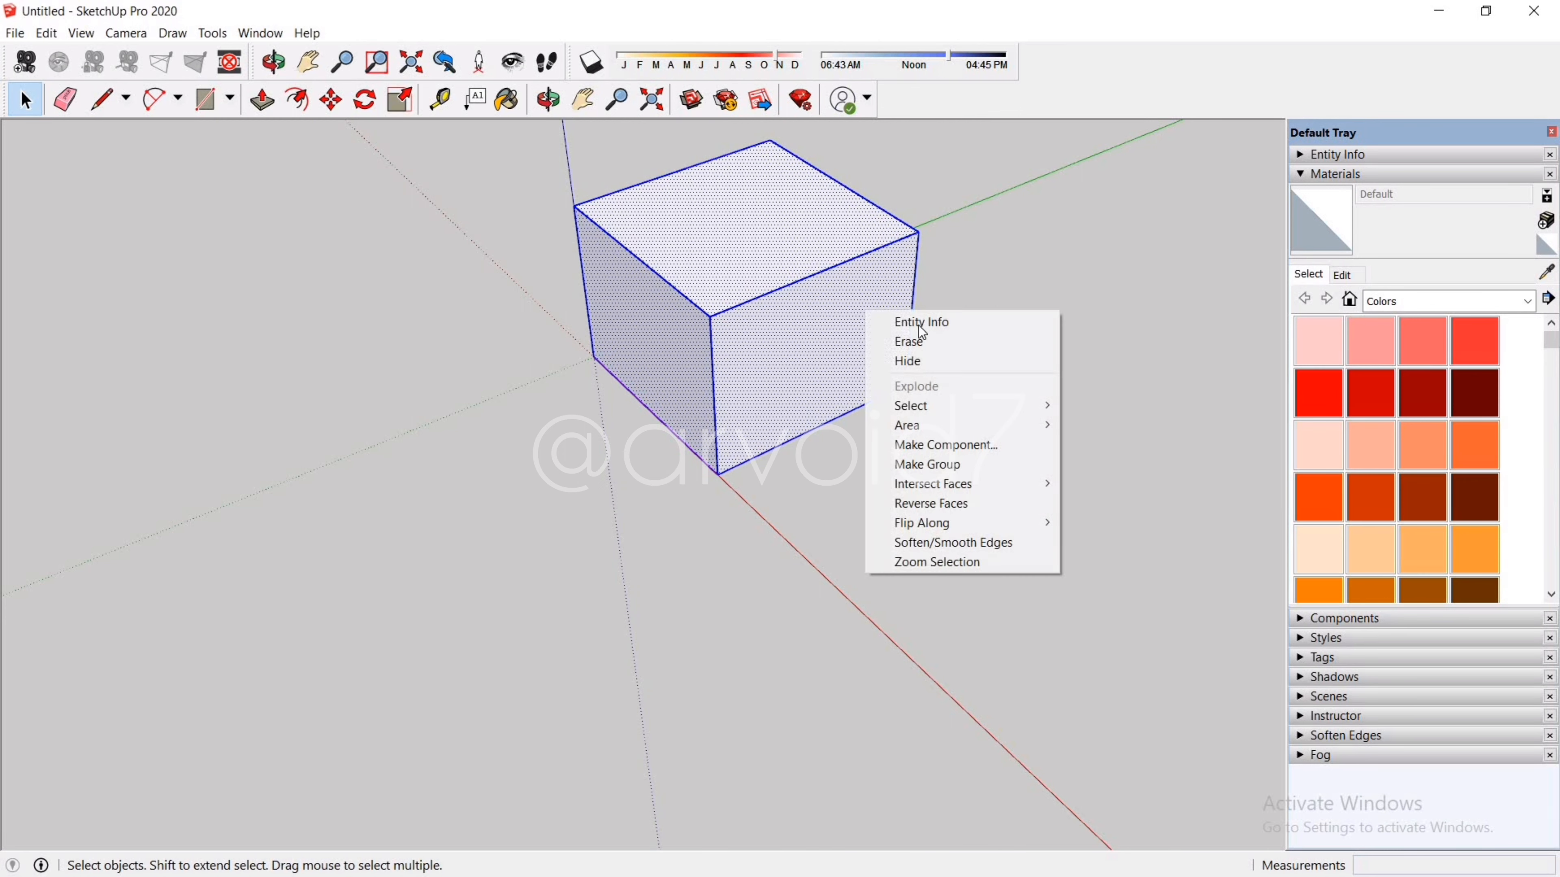
left_click(921, 448)
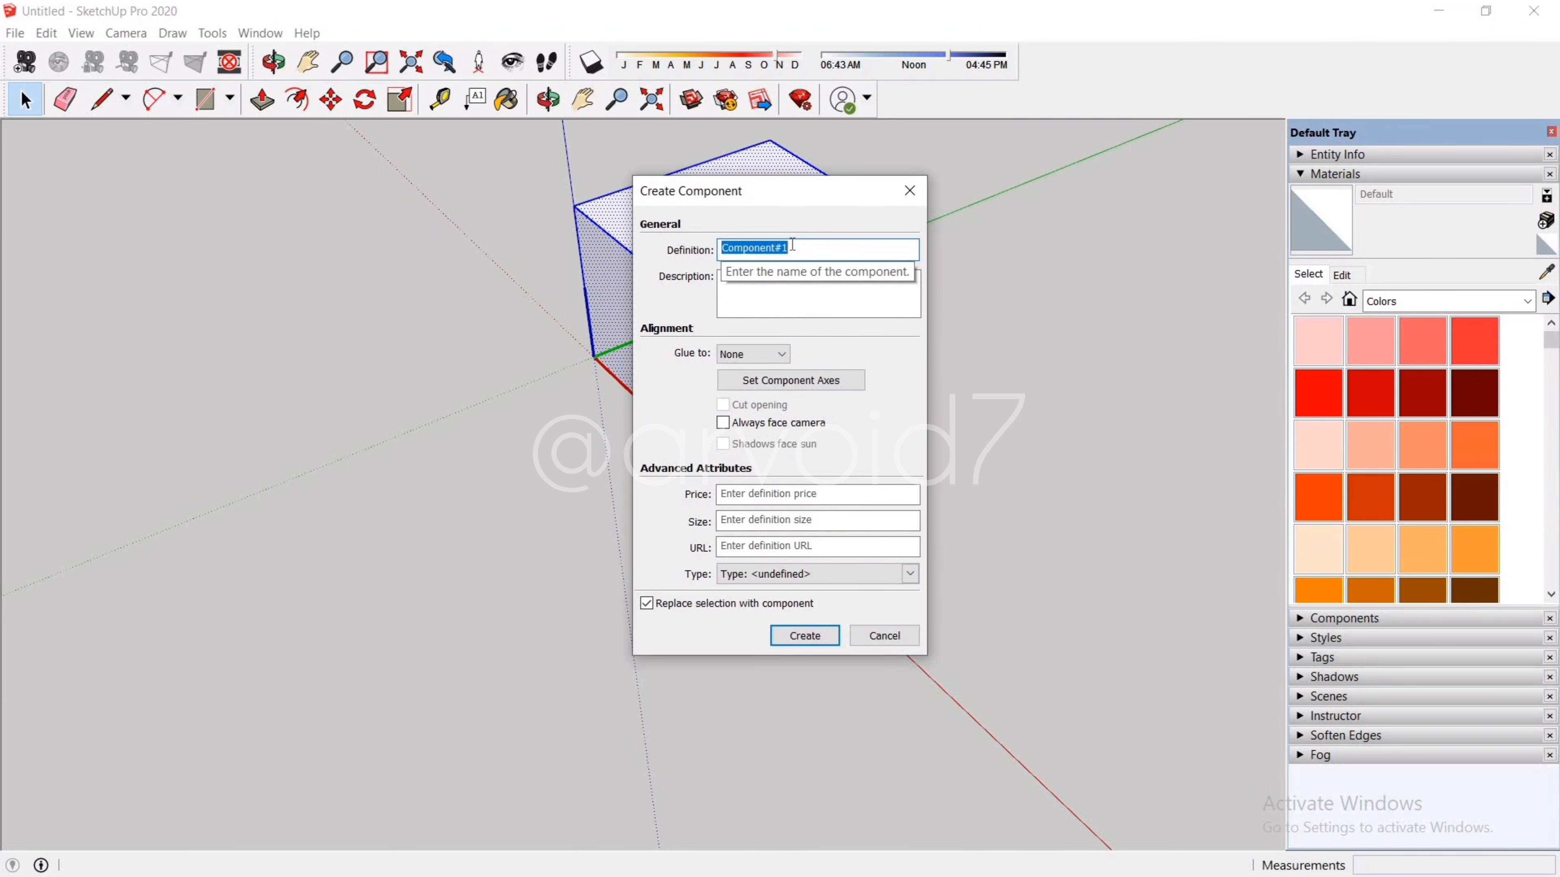
type("box 1")
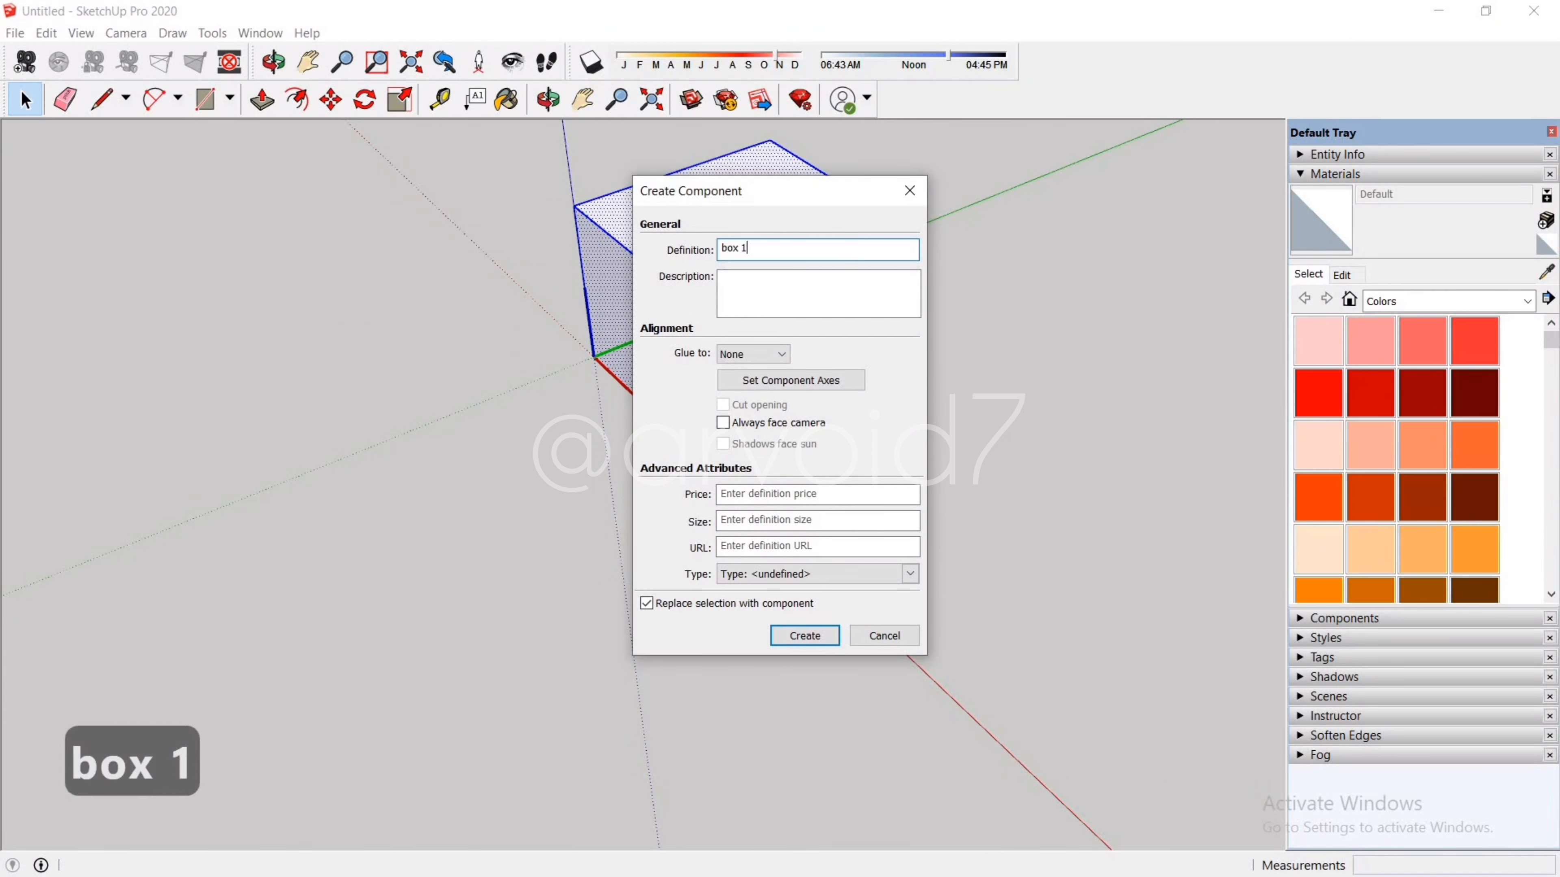
key("Return")
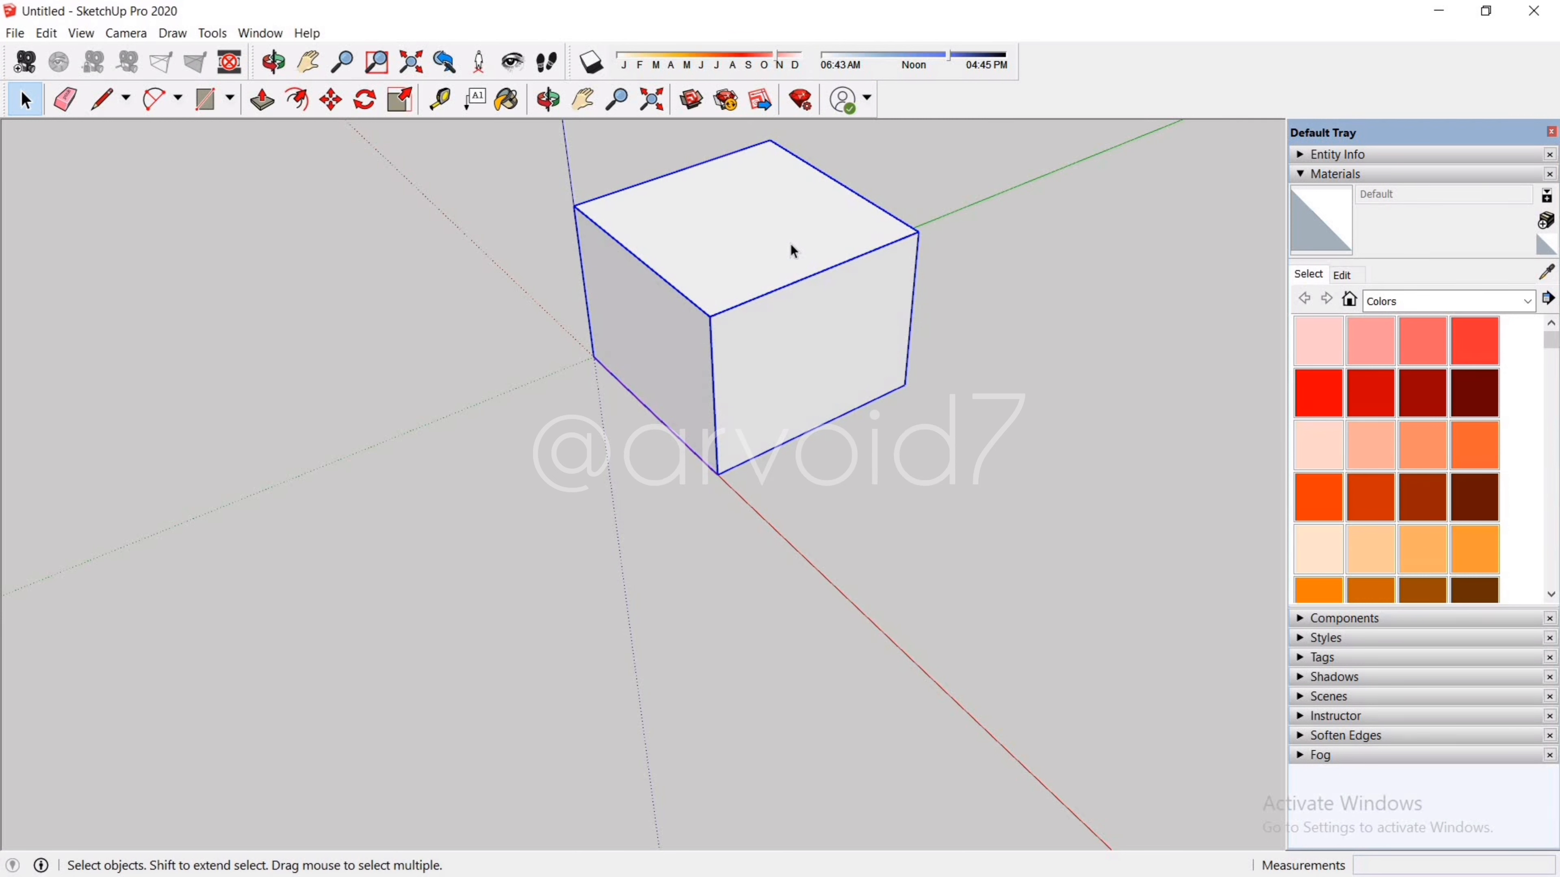
Step: View the options for saving the box component as a separate SketchUp file, and cancel without saving
mouse_move(713, 300)
middle_mouse_down()
mouse_move(769, 350)
mouse_move(781, 308)
middle_mouse_up()
right_click(781, 309)
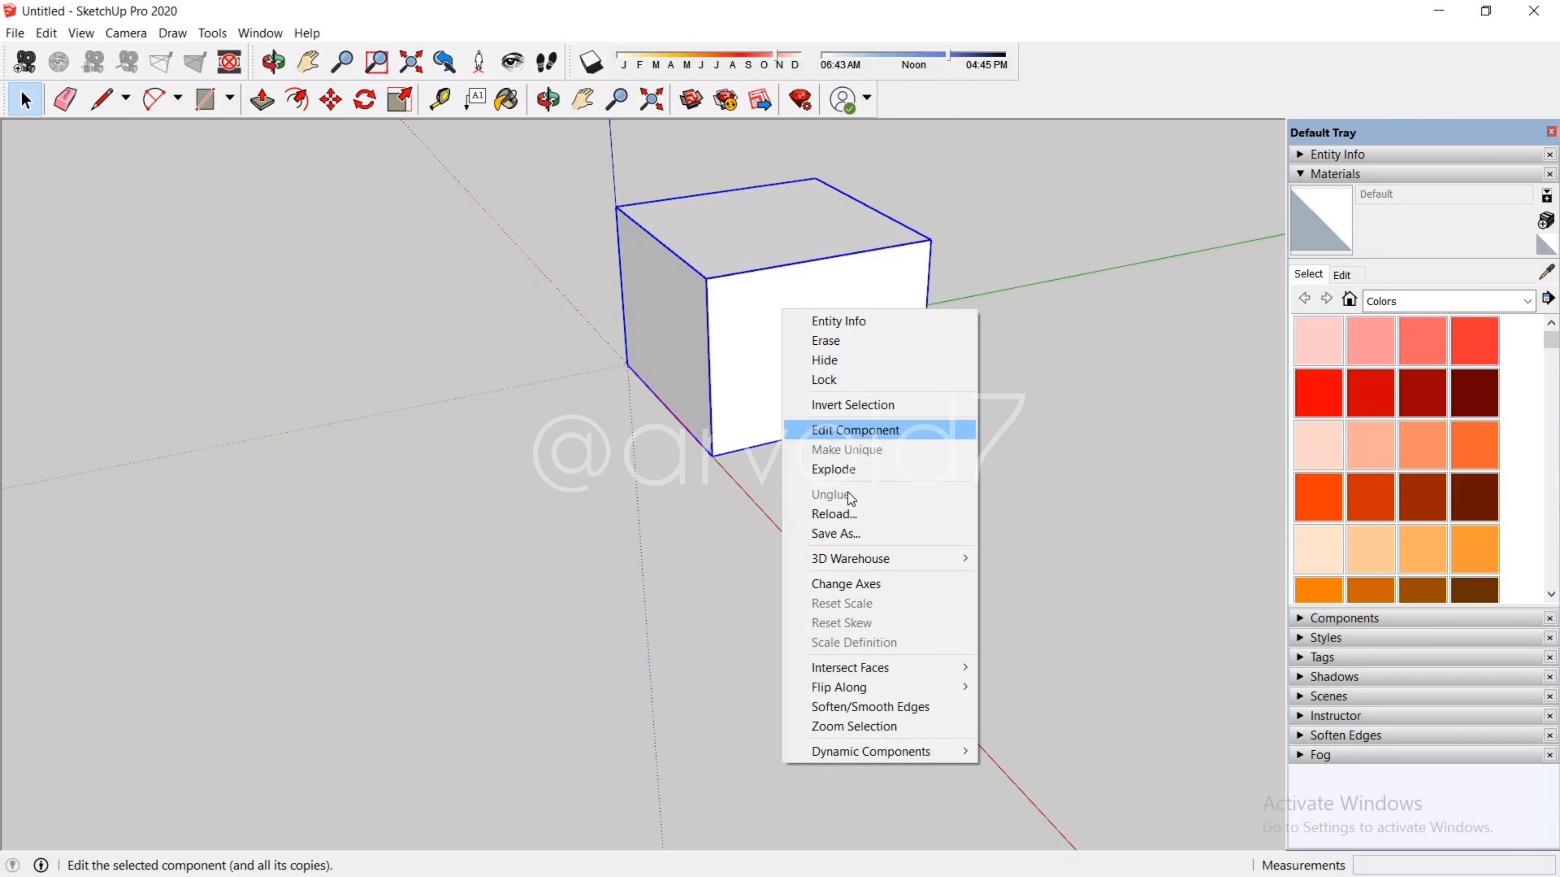
left_click(850, 529)
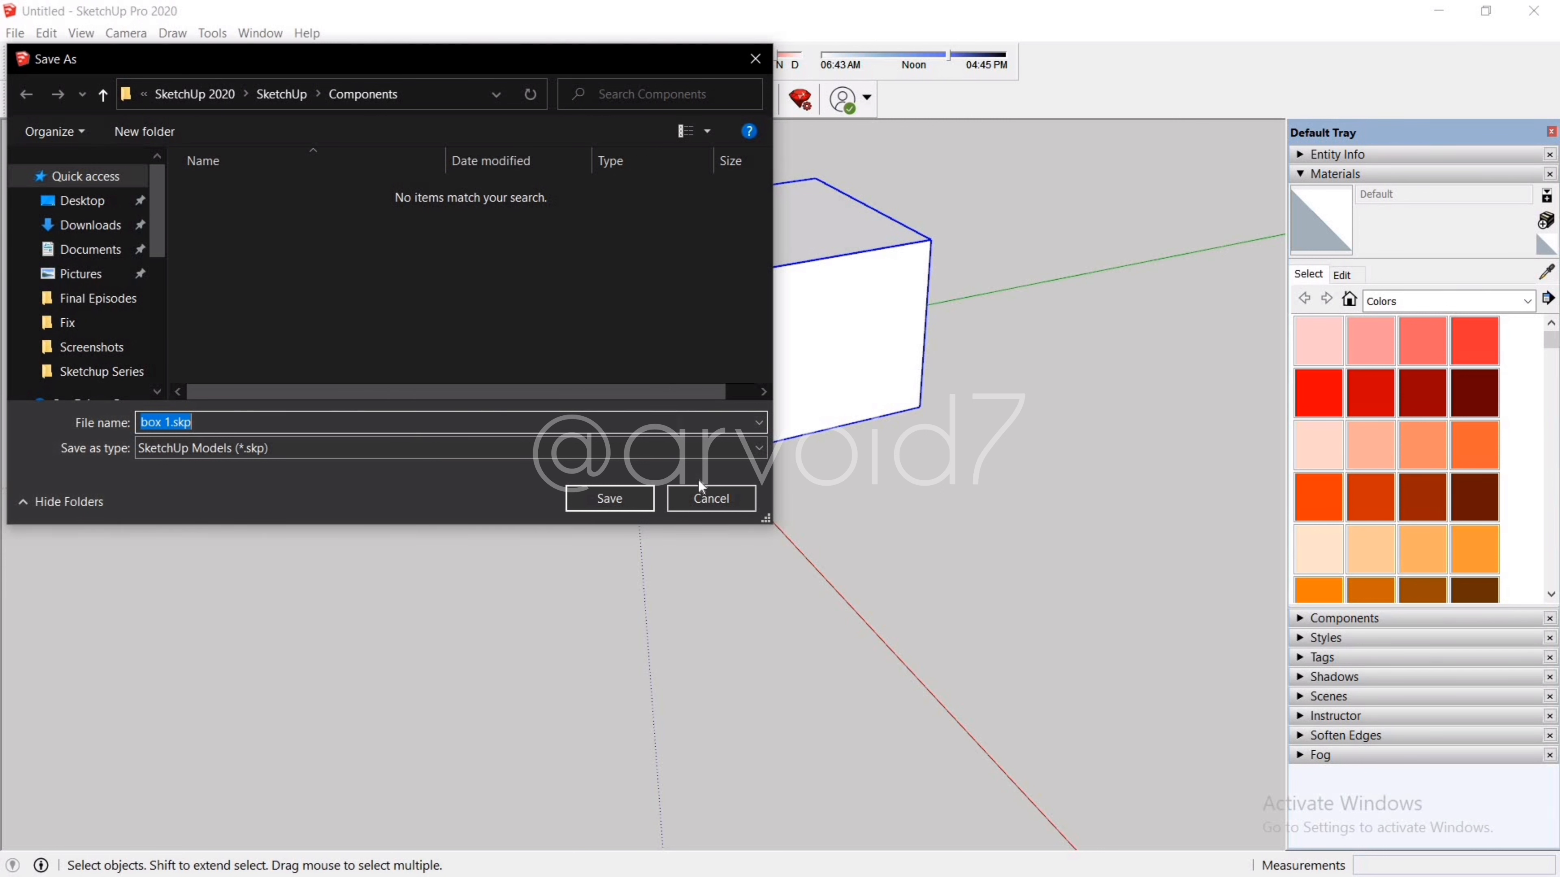
left_click(711, 499)
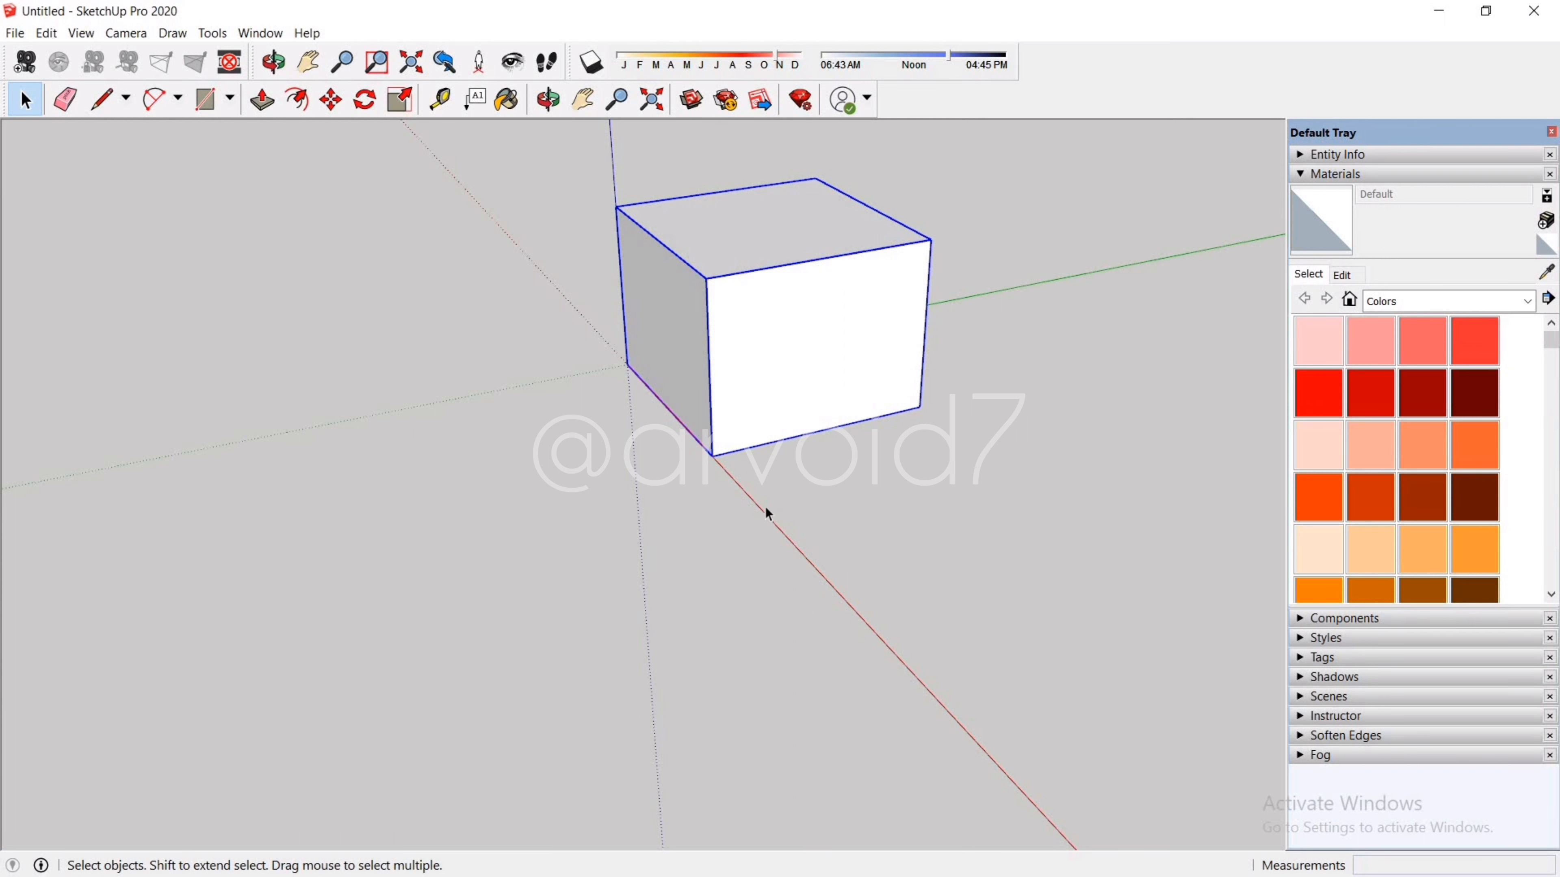
Step: Copy the box component 40' along the green axis from its origin corner and array it as 5x
left_click(566, 487)
key("ctrl")
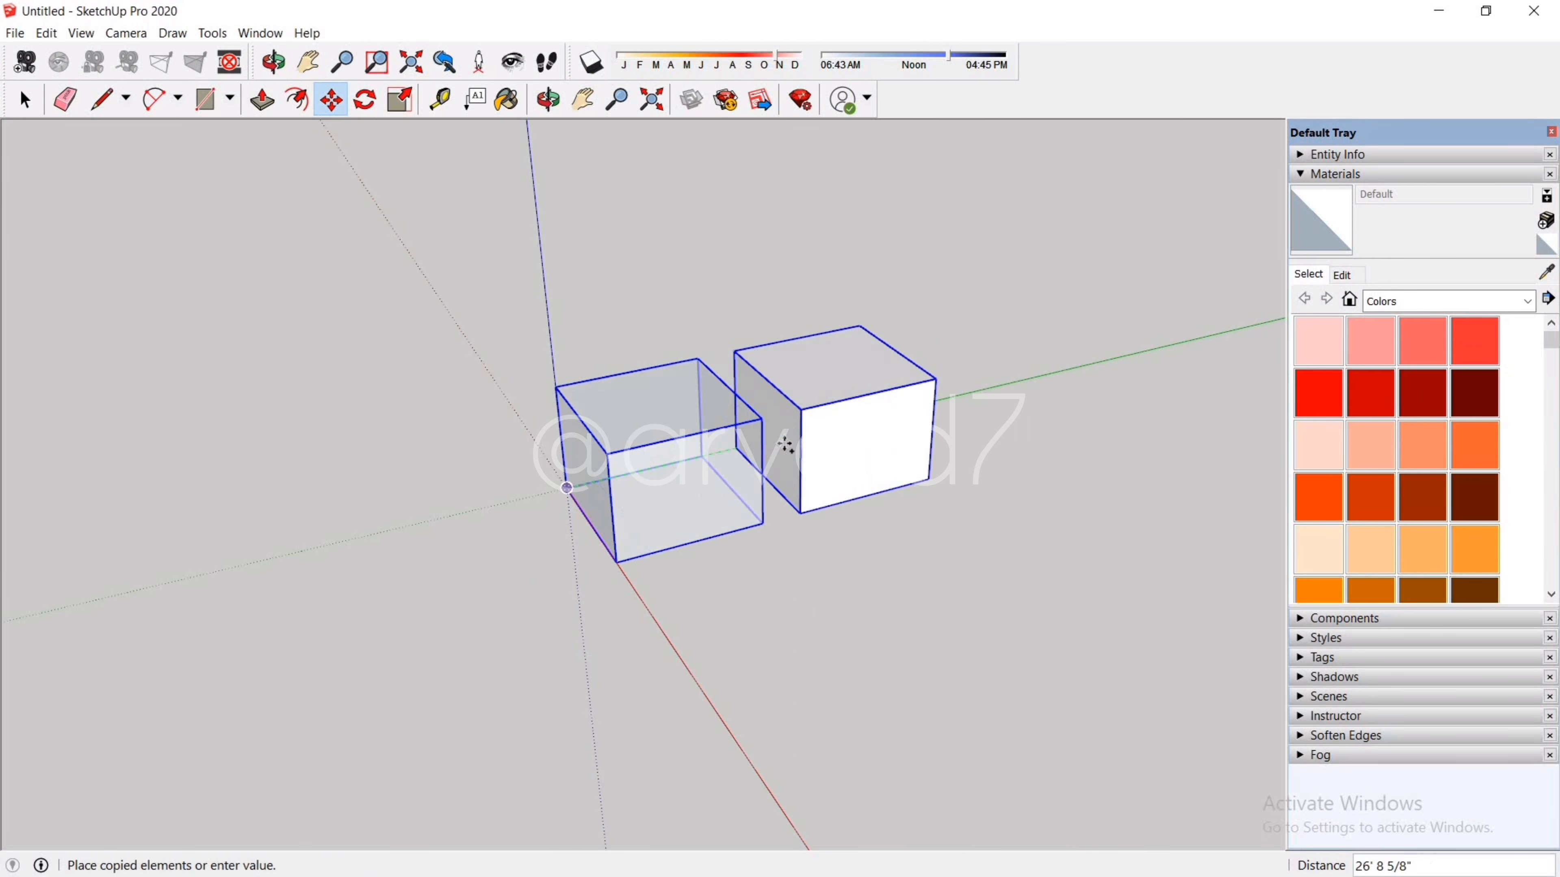
type("40")
key("Return")
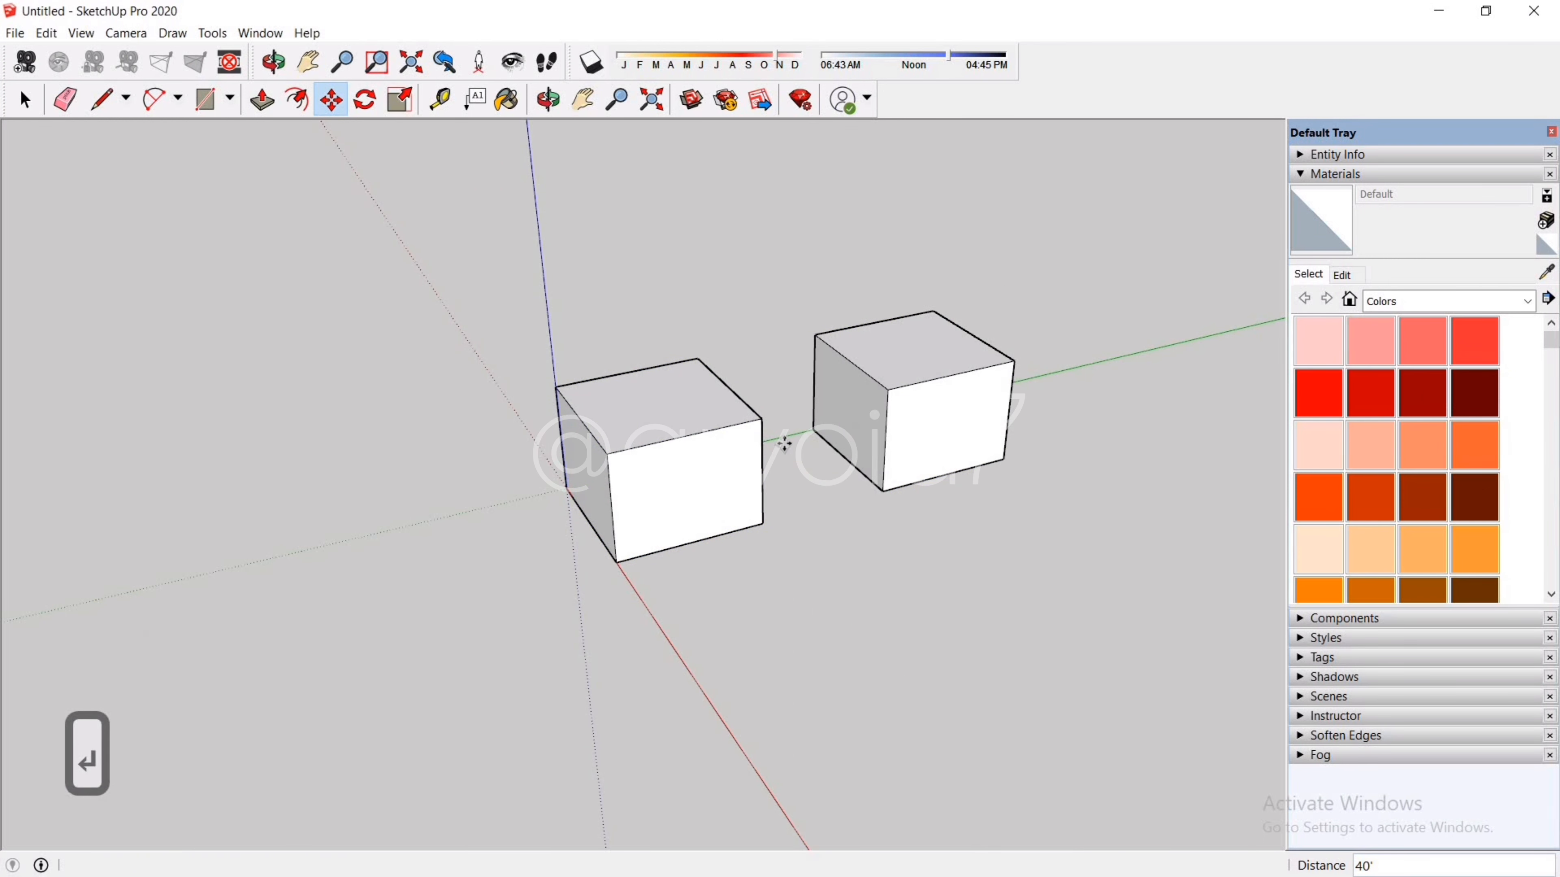
type("5x")
key("Return")
scroll(754, 580, "down", 2)
scroll(755, 581, "up", 2)
key("space")
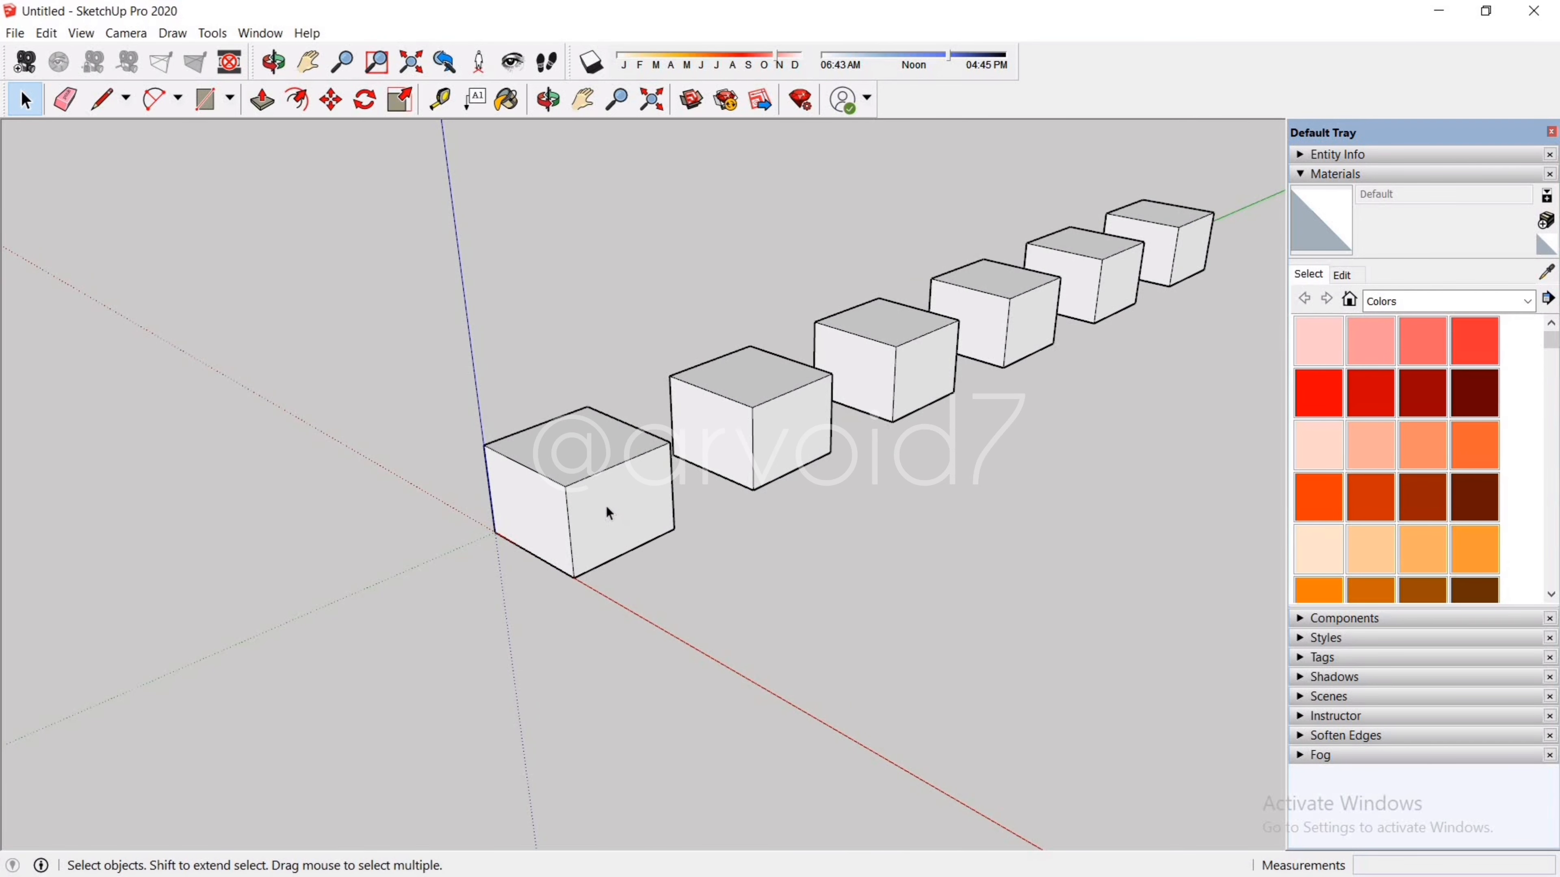
Step: Open the box component at the origin for editing and push/pull its red-axis end face in and out, ending about 54' outward
double_click(605, 506)
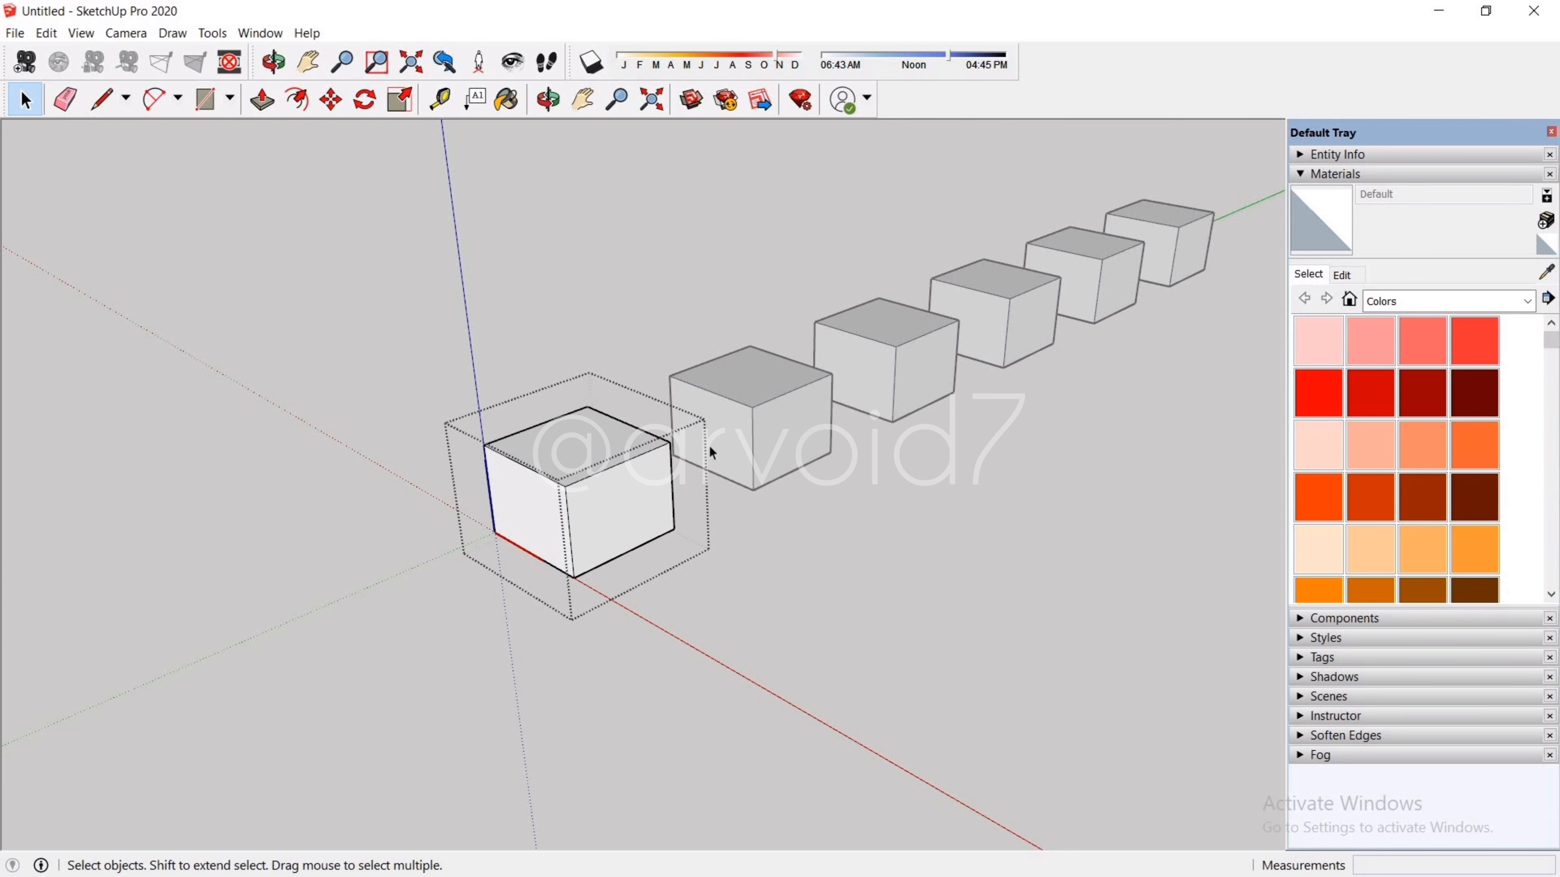
scroll(609, 480, "up", 2)
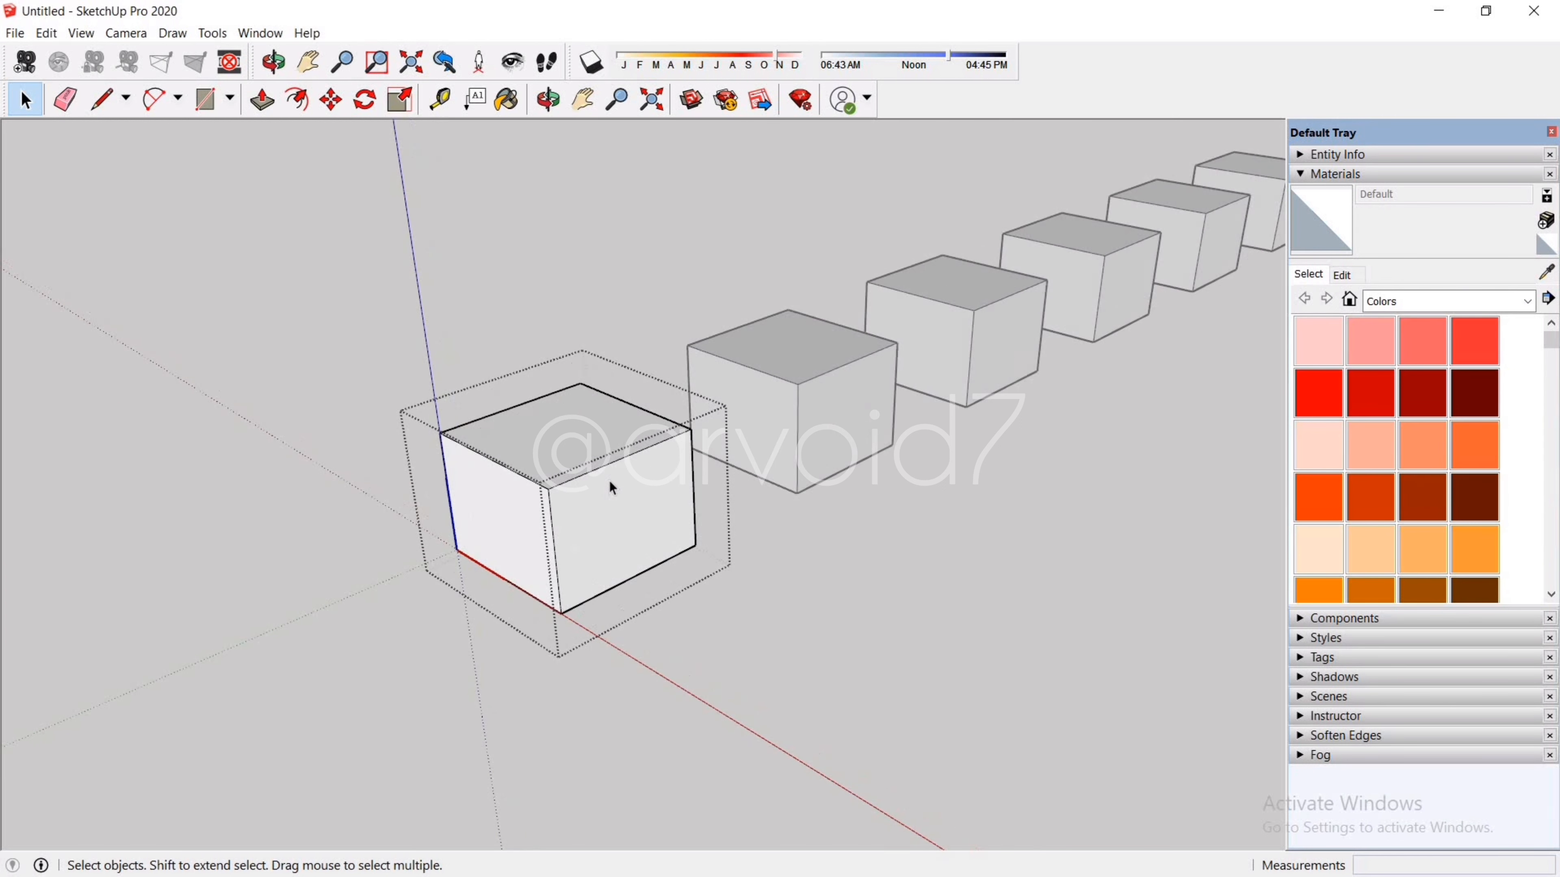
scroll(606, 492, "up", 1)
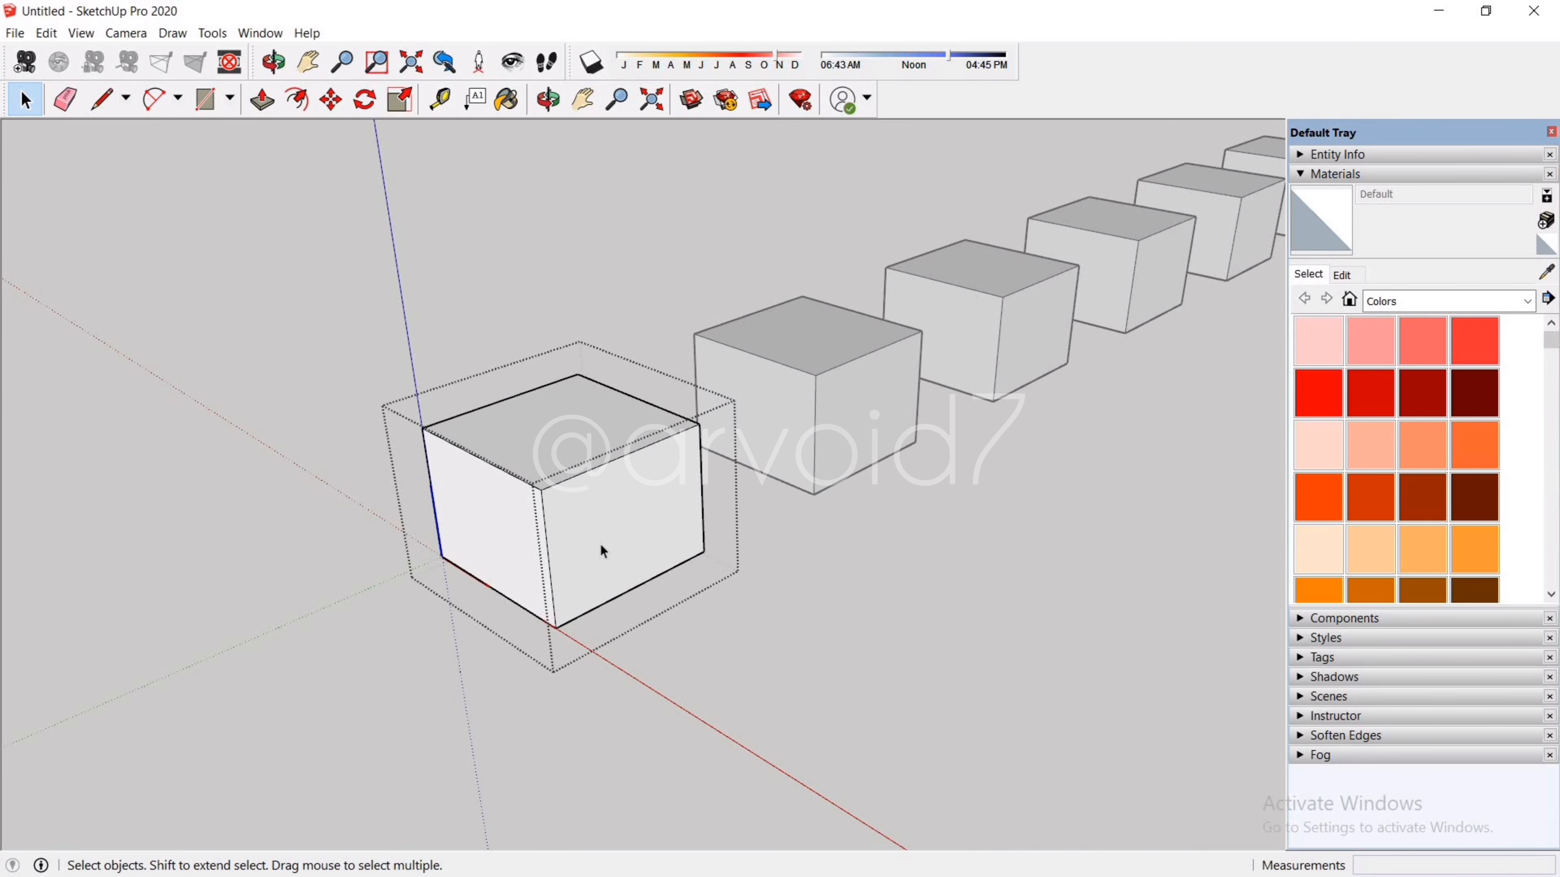
left_click(601, 544)
key("p")
left_click(608, 545)
left_click(777, 654)
scroll(665, 522, "down", 2)
scroll(706, 516, "down", 1)
left_click(740, 562)
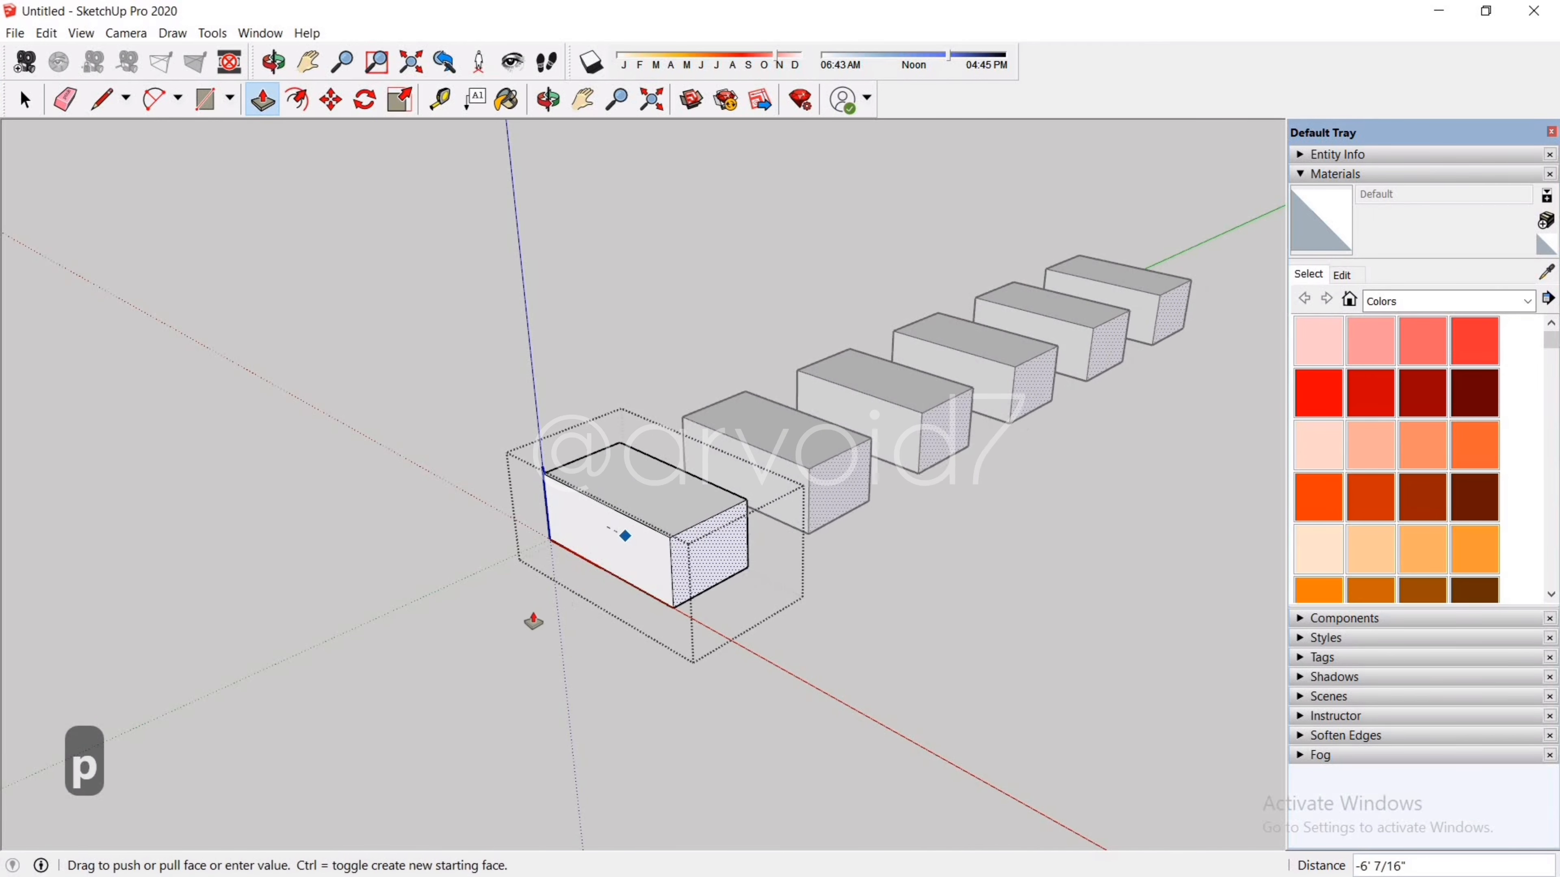
left_click(515, 603)
left_click(608, 554)
left_click(561, 576)
left_click(601, 514)
left_click(794, 645)
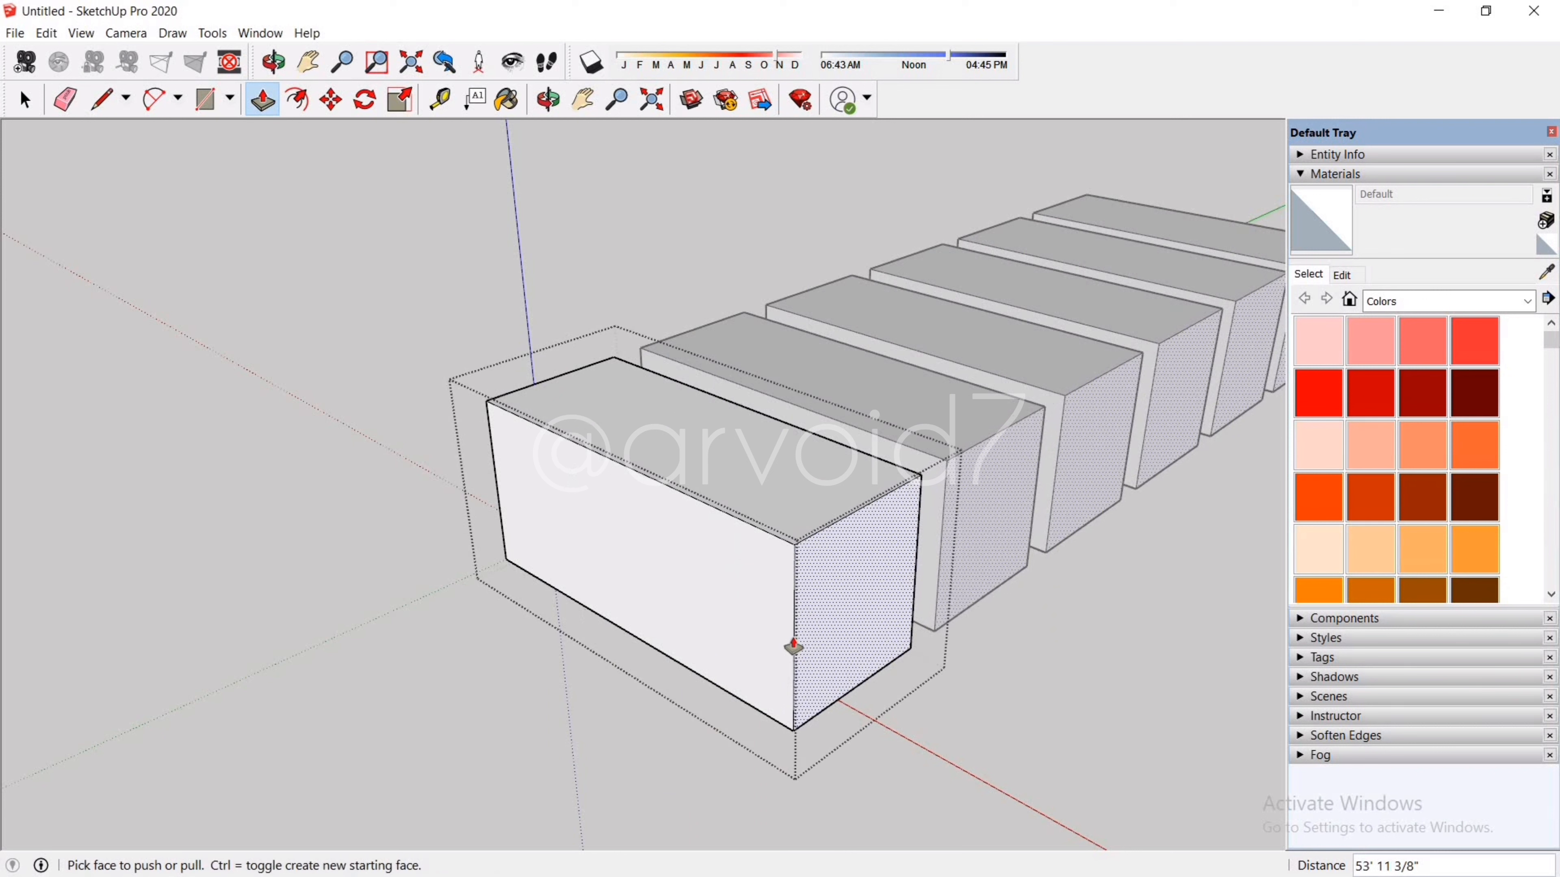
Step: Split the component's end face with a vertical line, push/pull one part along the red axis, and stop editing
key("l")
left_click(863, 511)
left_click(854, 686)
key("p")
left_click(834, 662)
scroll(871, 688, "down", 3)
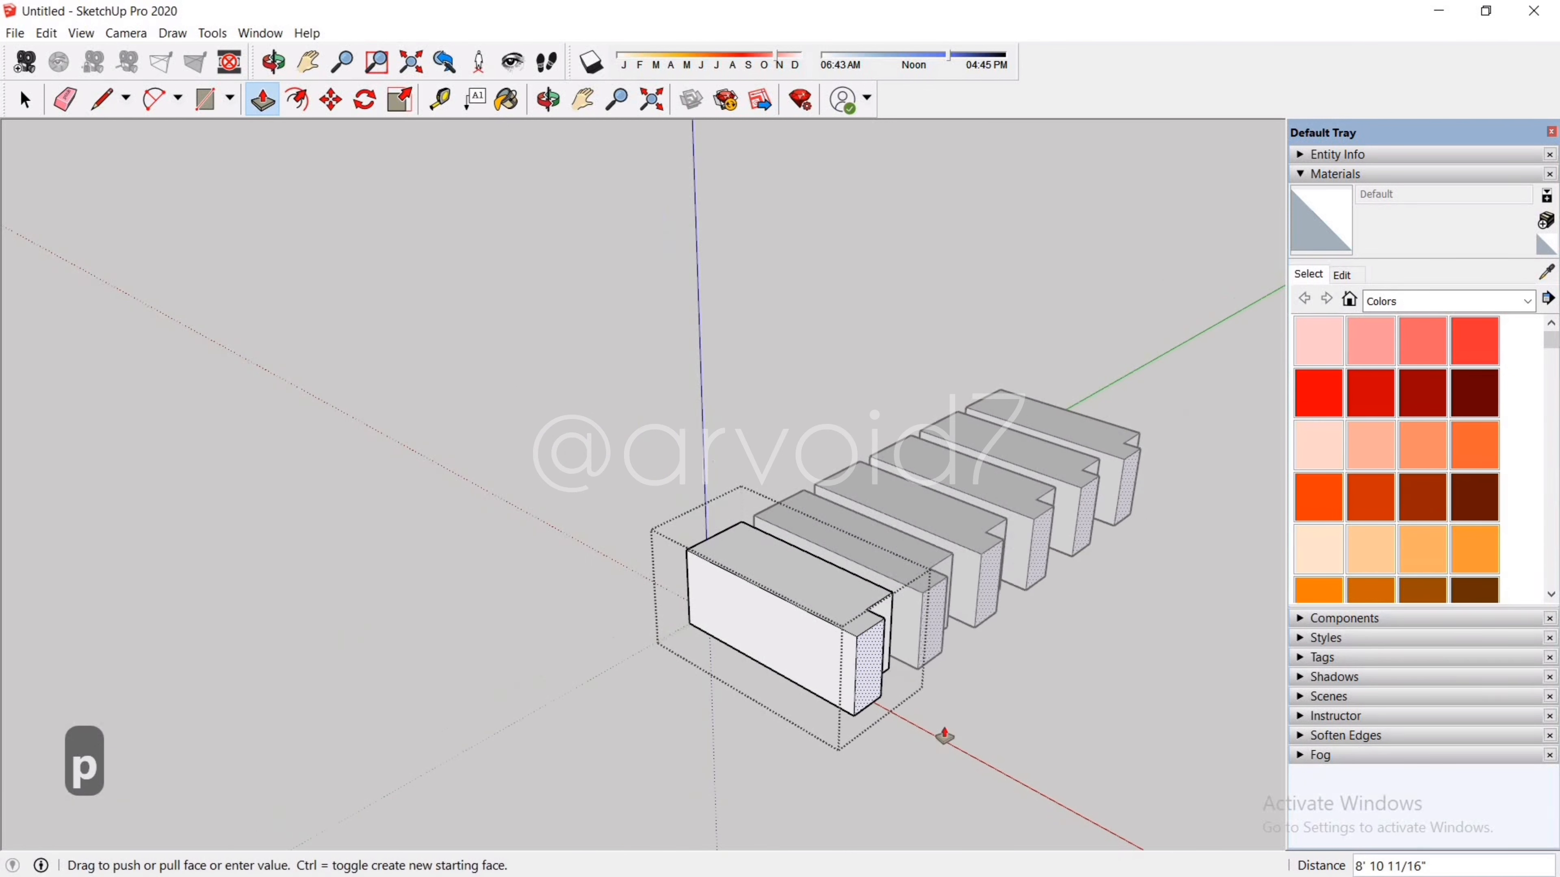
left_click(1013, 742)
key("space")
left_click(1117, 702)
Step: Undo the push/pull and line edits made inside the component and leave its editing mode
key("ctrl+z")
key("ctrl+z")
key("ctrl+z")
key("ctrl+z")
key("ctrl+z")
key("ctrl+z")
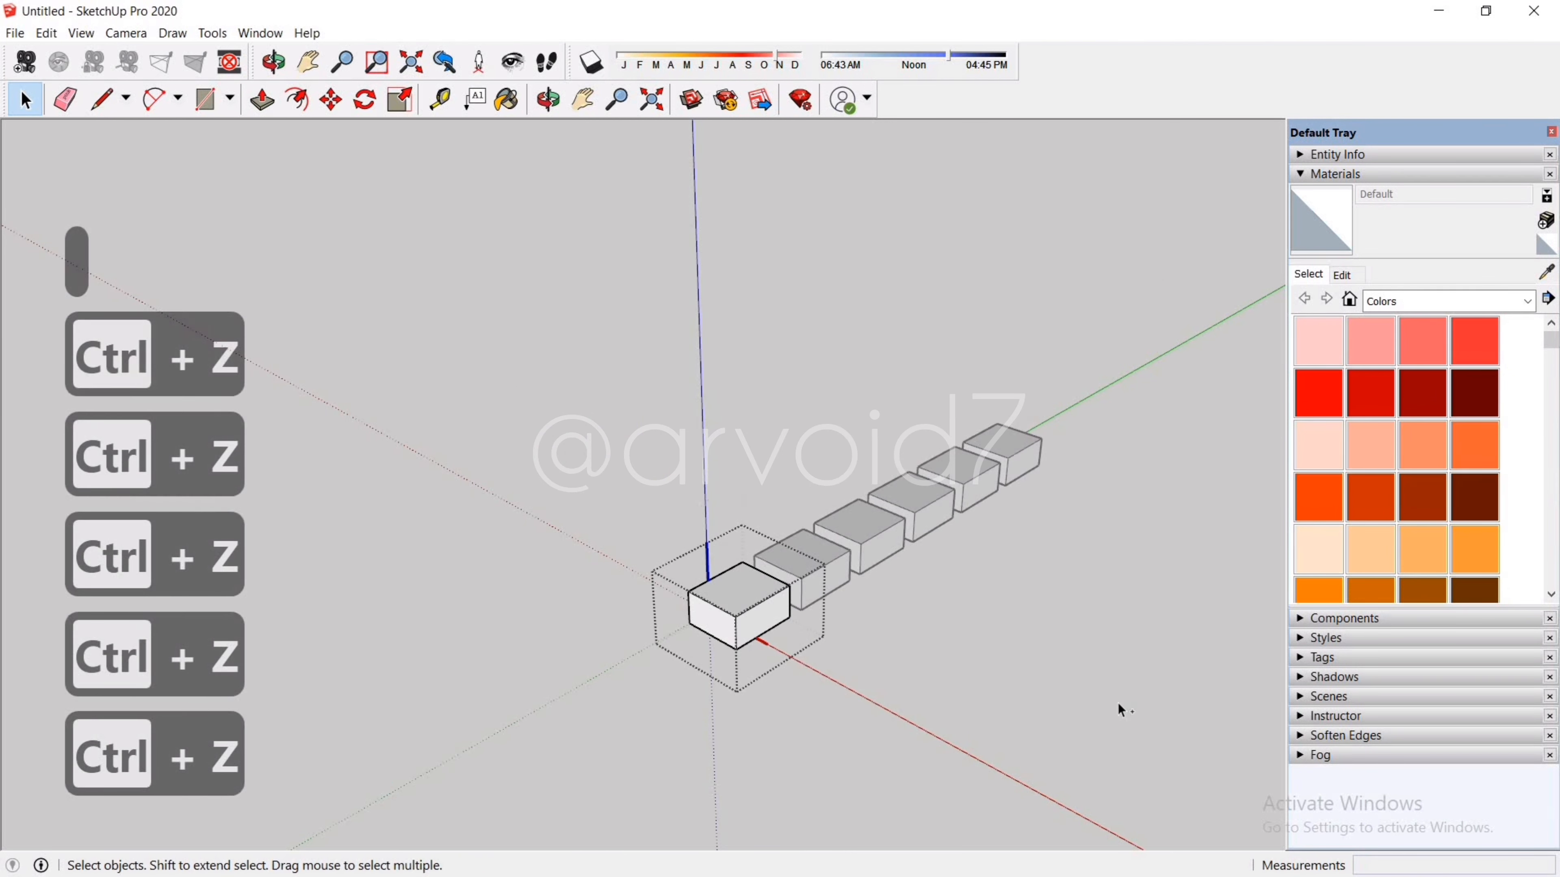
scroll(822, 592, "up", 3)
scroll(822, 651, "up", 1)
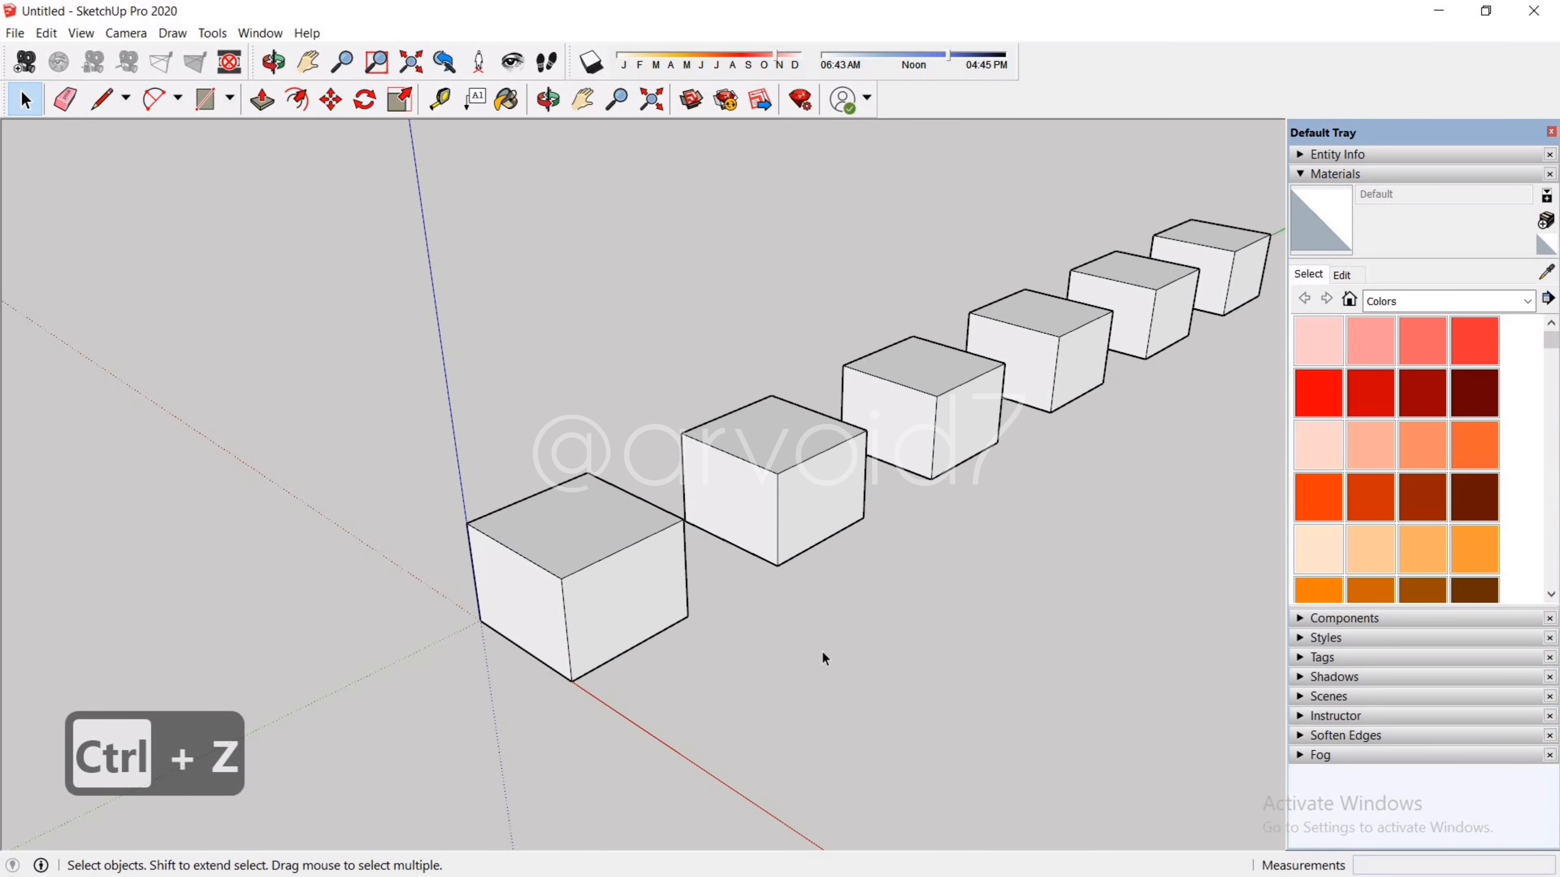
Step: Make the box component at the origin unique
left_click(602, 609)
right_click(601, 612)
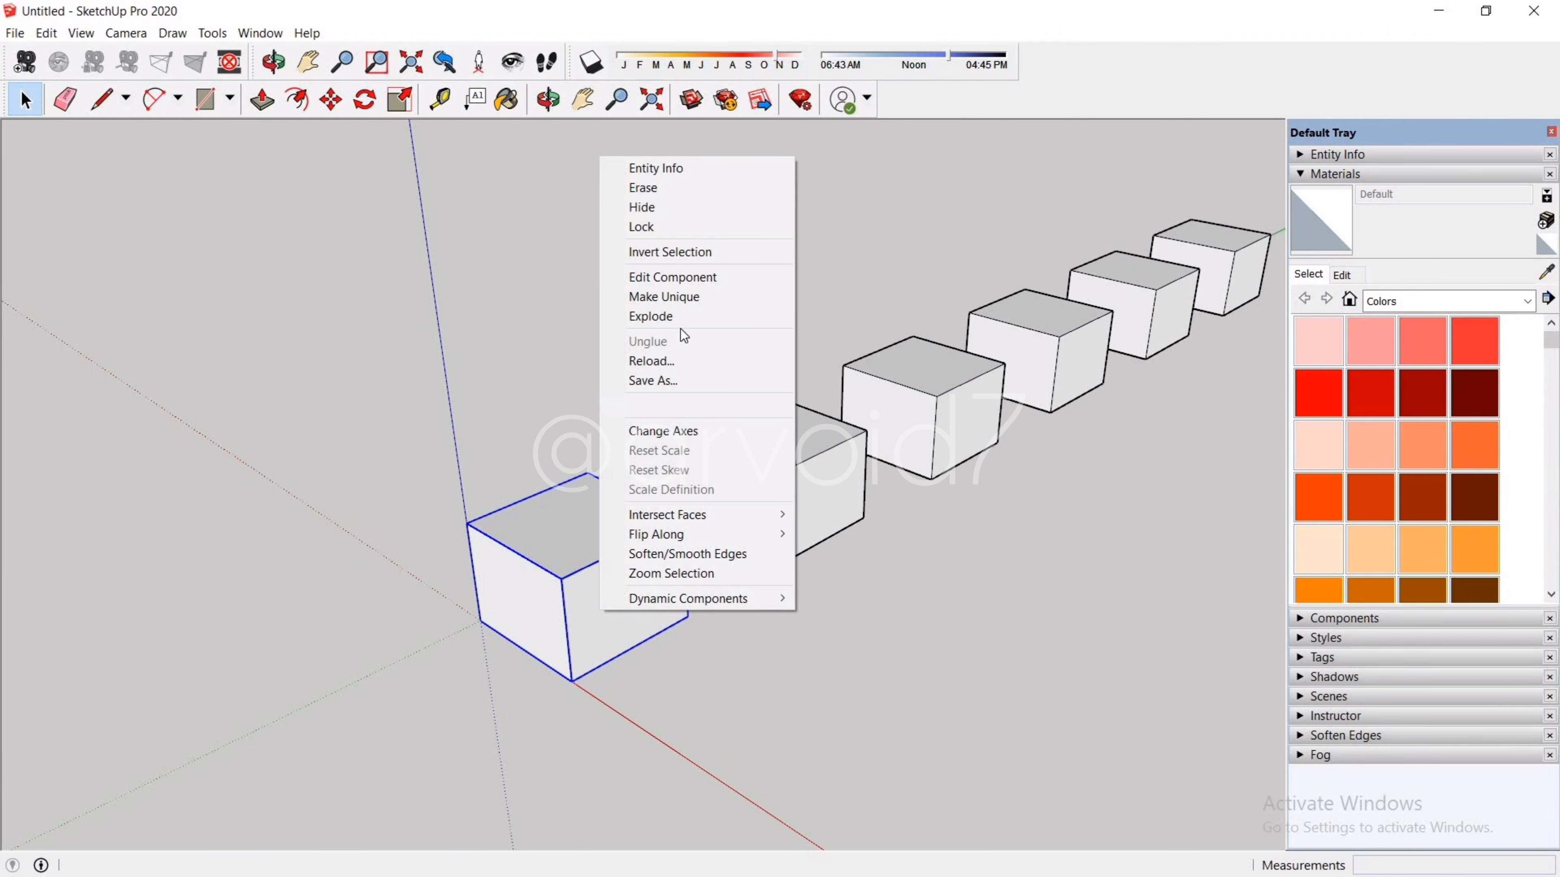
left_click(692, 297)
Step: Open the unique box at the origin for editing, resize it by push/pulling its faces, and close it
double_click(615, 610)
key("p")
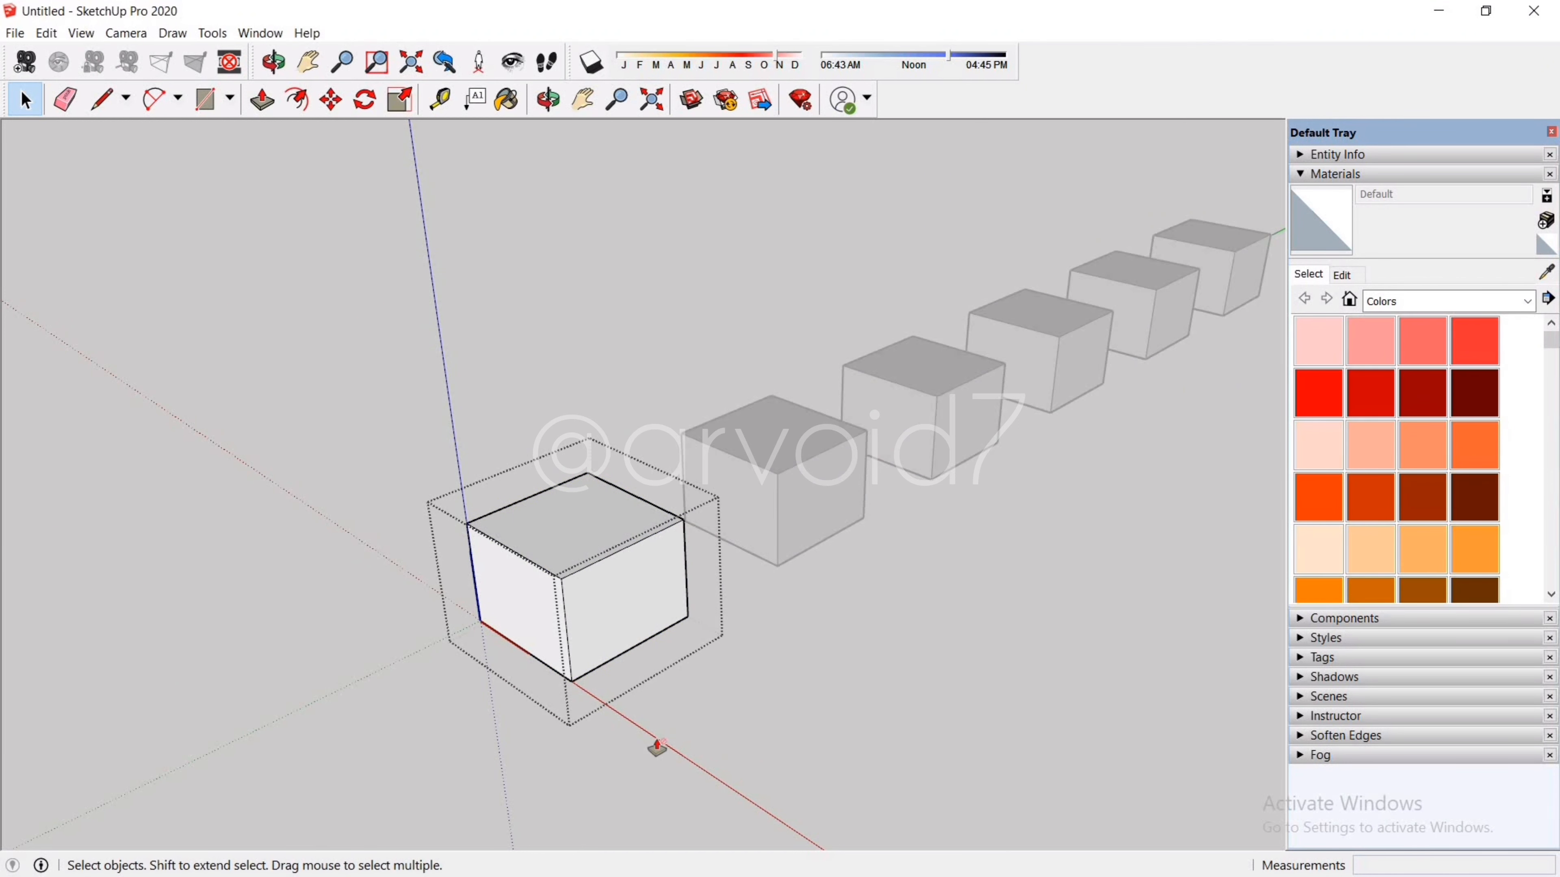
left_click_drag(613, 627, 530, 561)
scroll(464, 675, "down", 1)
scroll(529, 561, "down", 1)
left_click_drag(540, 660, 654, 746)
middle_click_drag(654, 747, 540, 605)
key("space")
left_click(741, 680)
Step: Edit the linked box farthest from the origin, push/pull its end face about 49' outward along the red axis, and close the component
double_click(1072, 501)
key("p")
left_click_drag(1076, 464, 1149, 574)
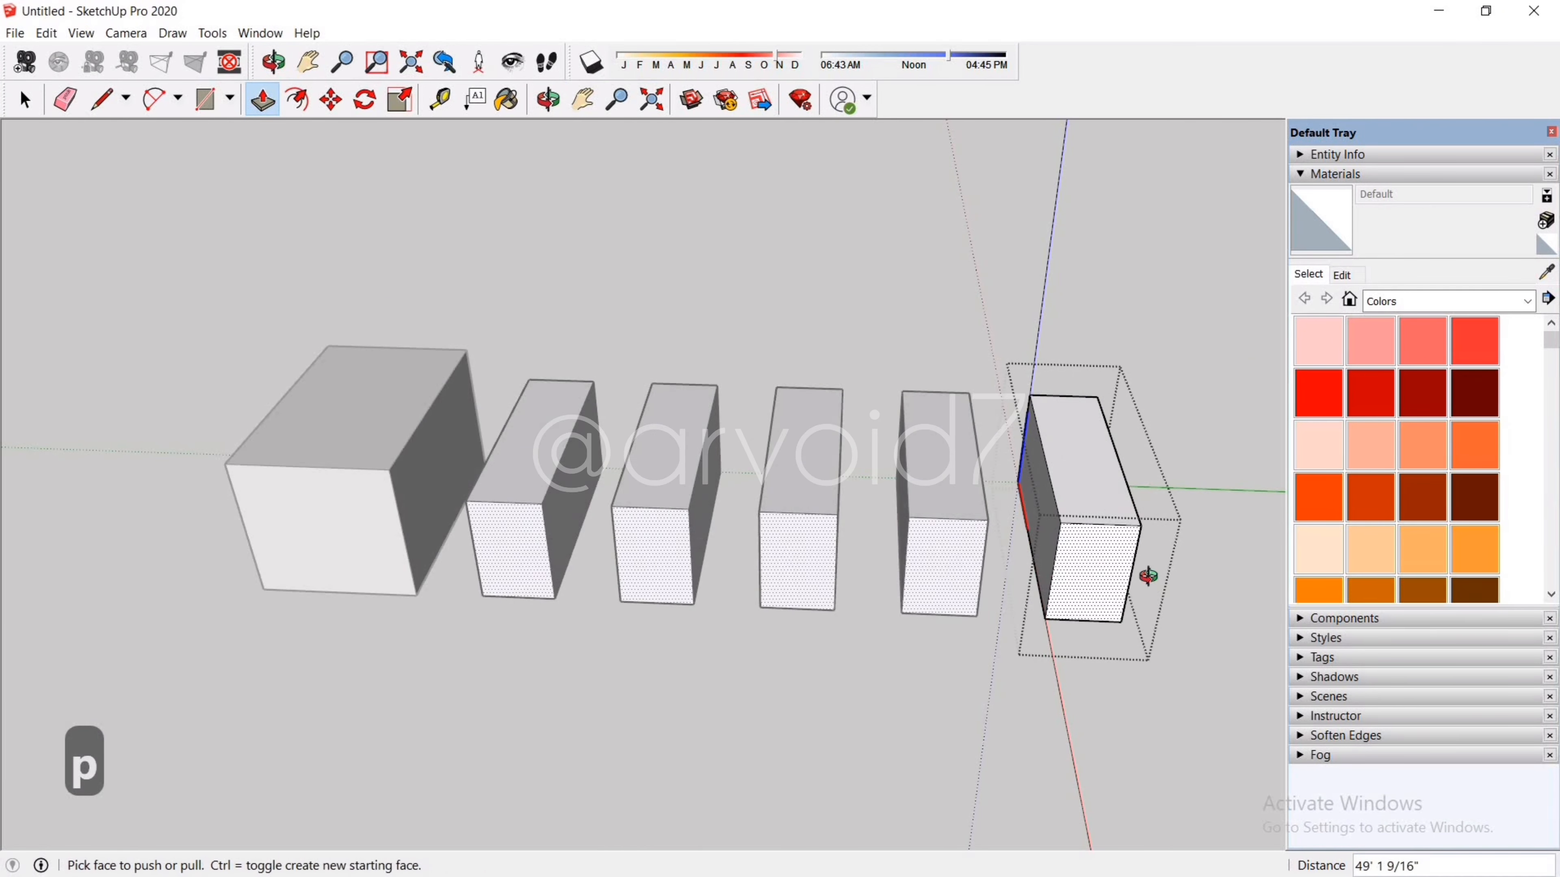
middle_click_drag(1149, 574, 881, 704)
left_click_drag(880, 704, 623, 795)
scroll(949, 501, "down", 1)
scroll(949, 501, "down", 2)
middle_click_drag(949, 501, 742, 642)
key("space")
key("Escape")
middle_click_drag(1258, 486, 1072, 490)
scroll(953, 549, "up", 1)
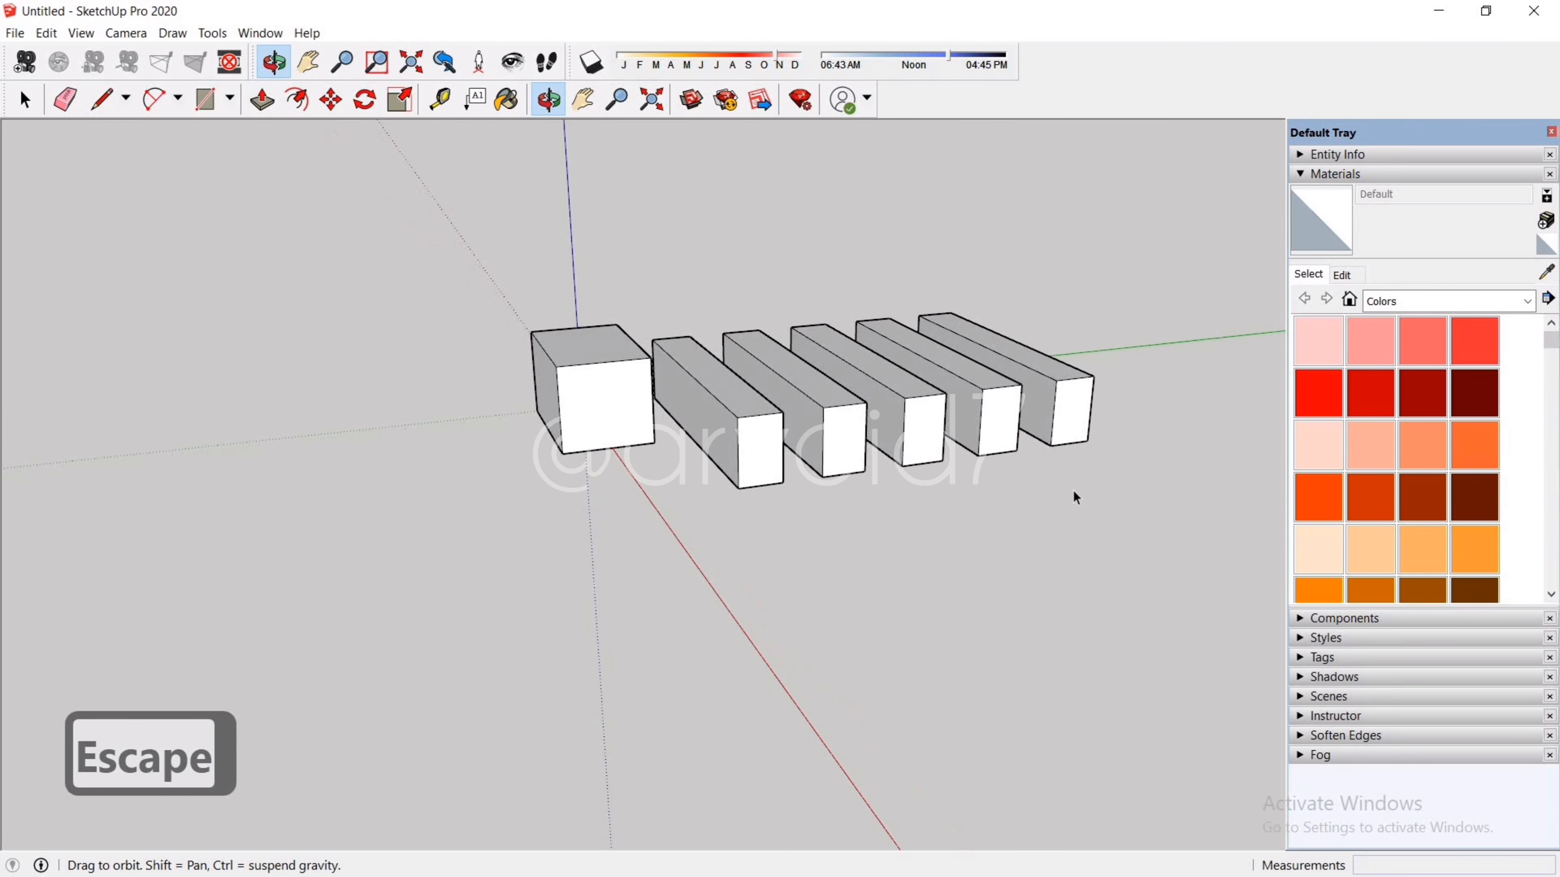